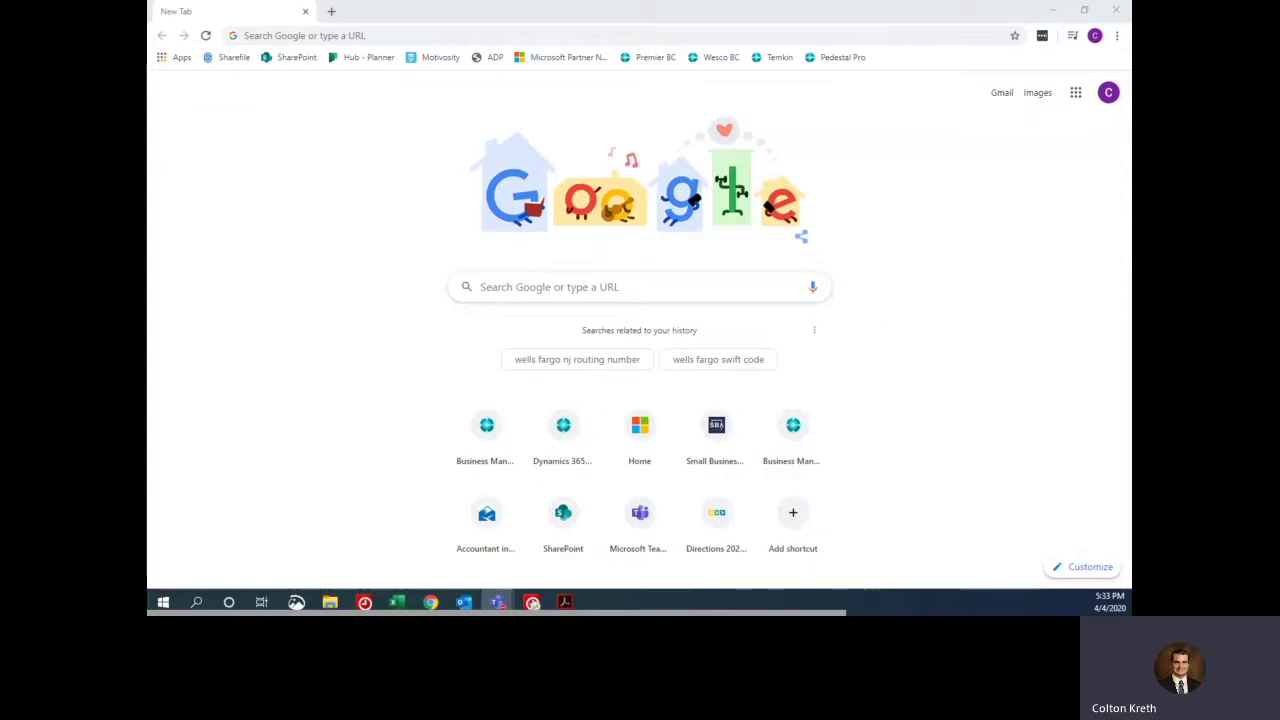
- Go to sba.gov, open the COVID-19 guidance page, and scroll to Coronavirus Funding Options
left_click(340, 36)
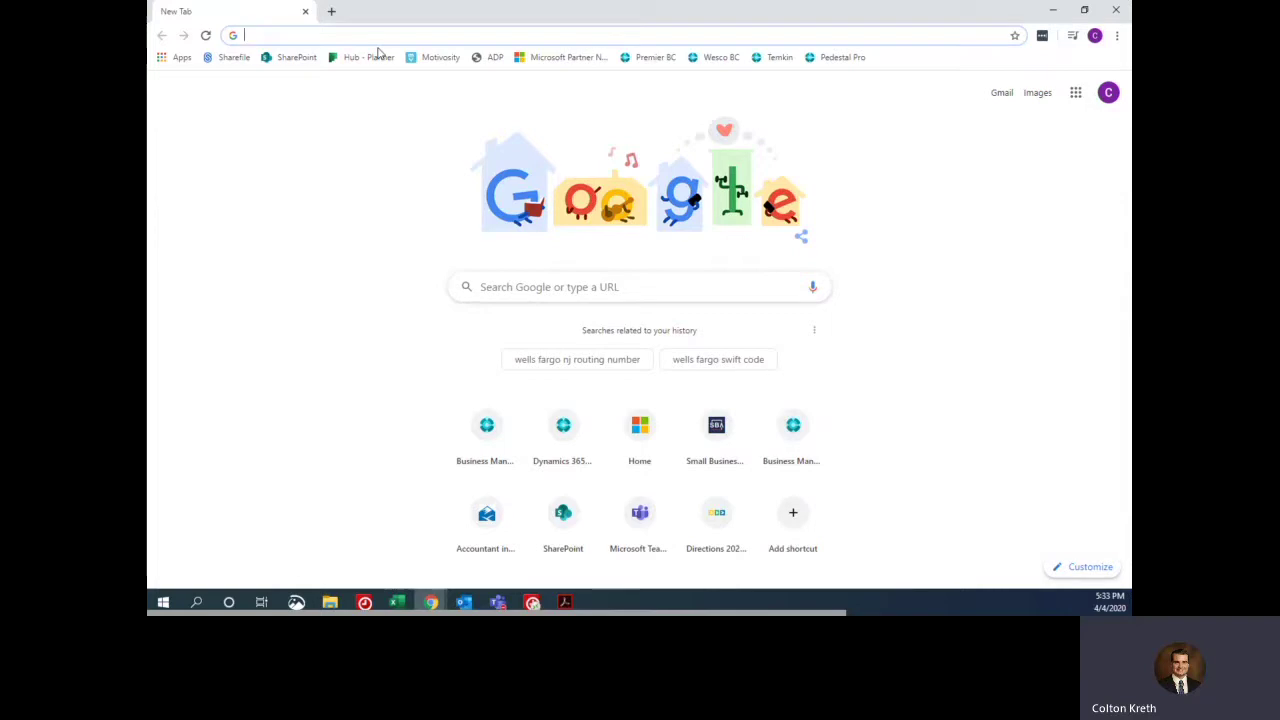
type("sba.gov")
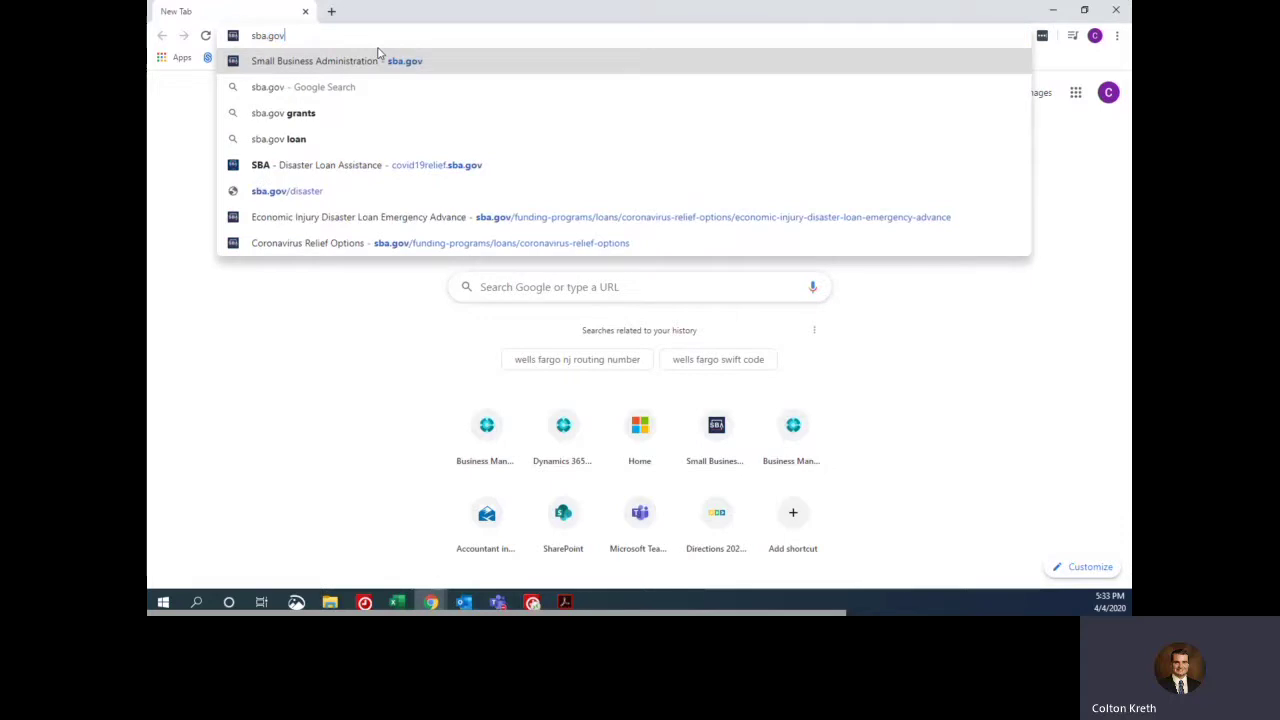
key("Return")
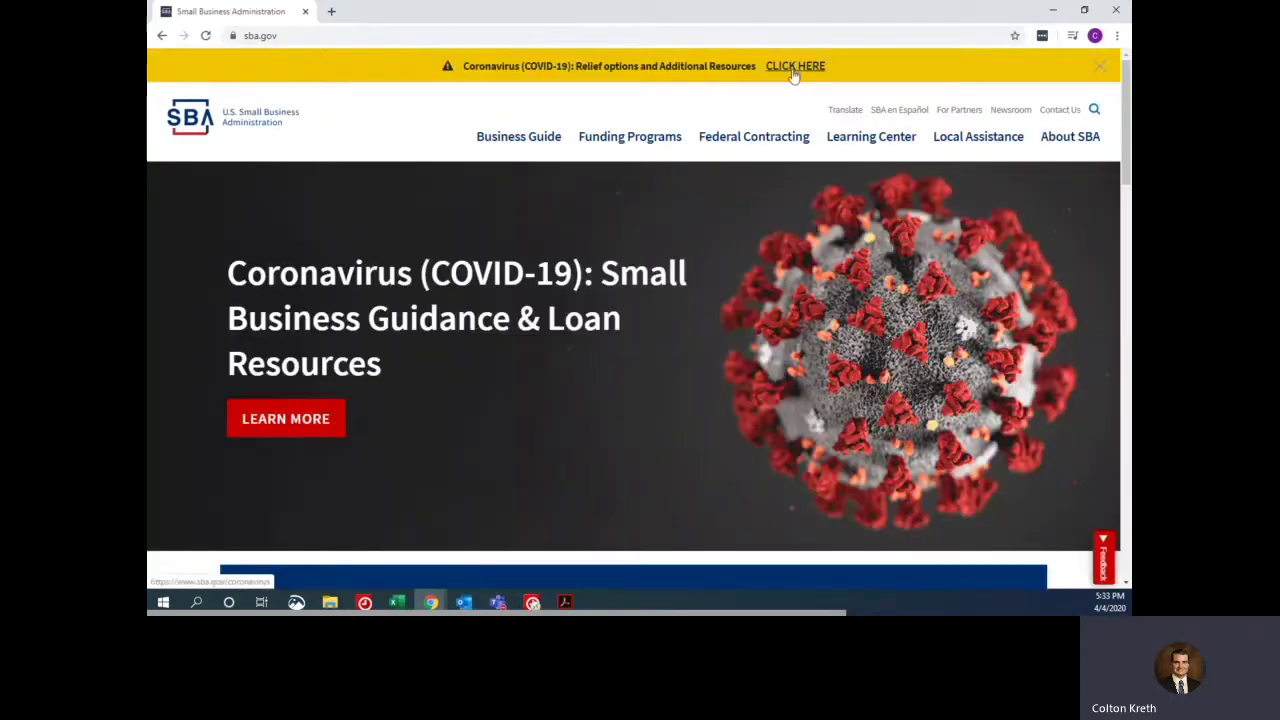
left_click(795, 70)
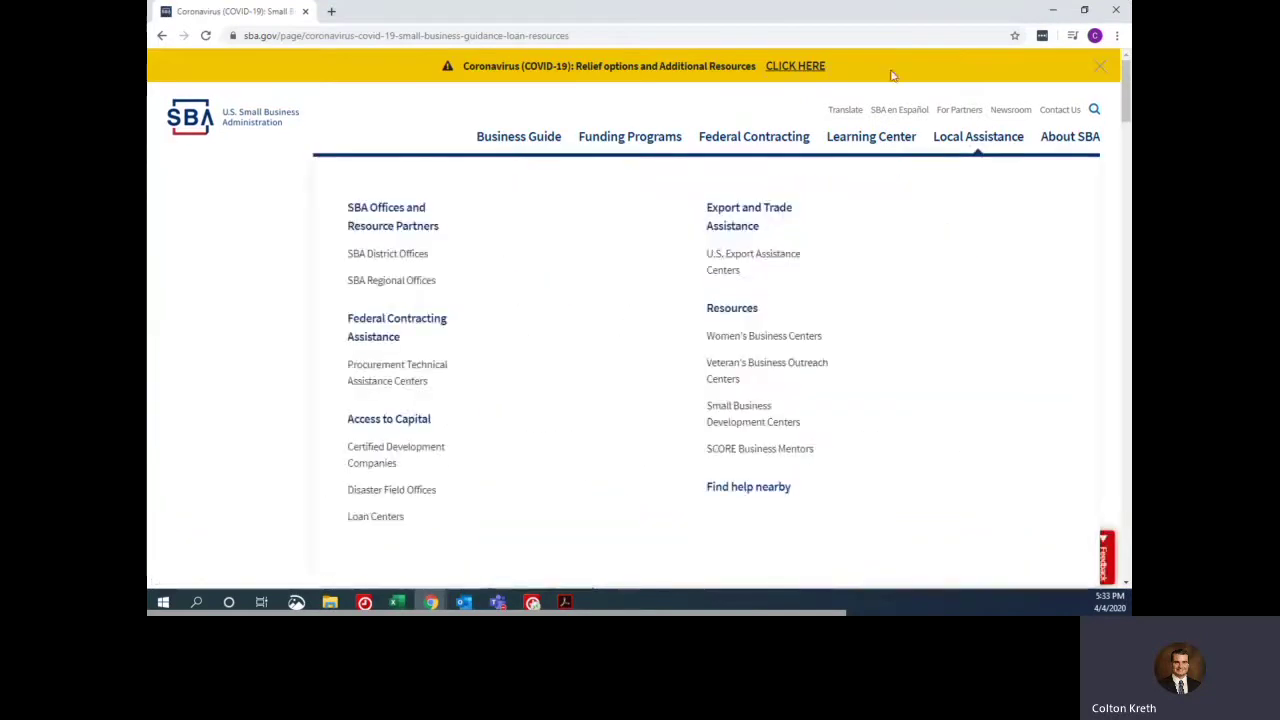
scroll(660, 250, "down", 4)
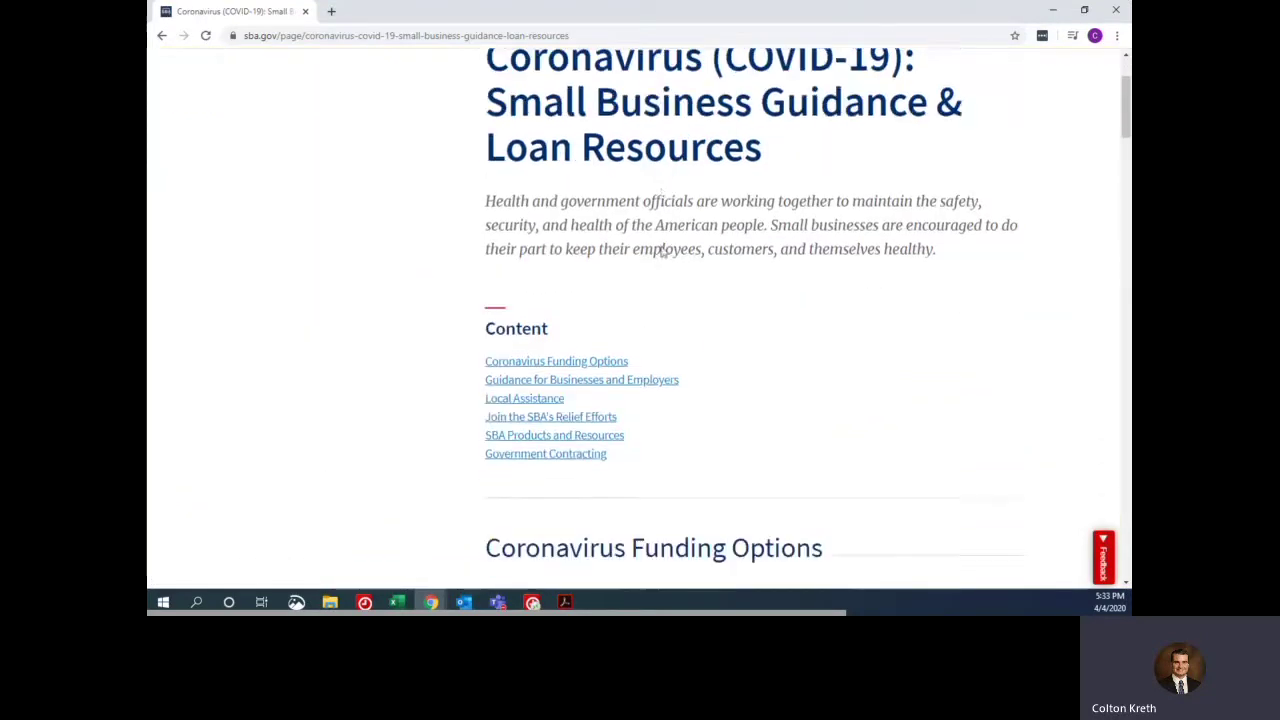
scroll(640, 250, "down", 1)
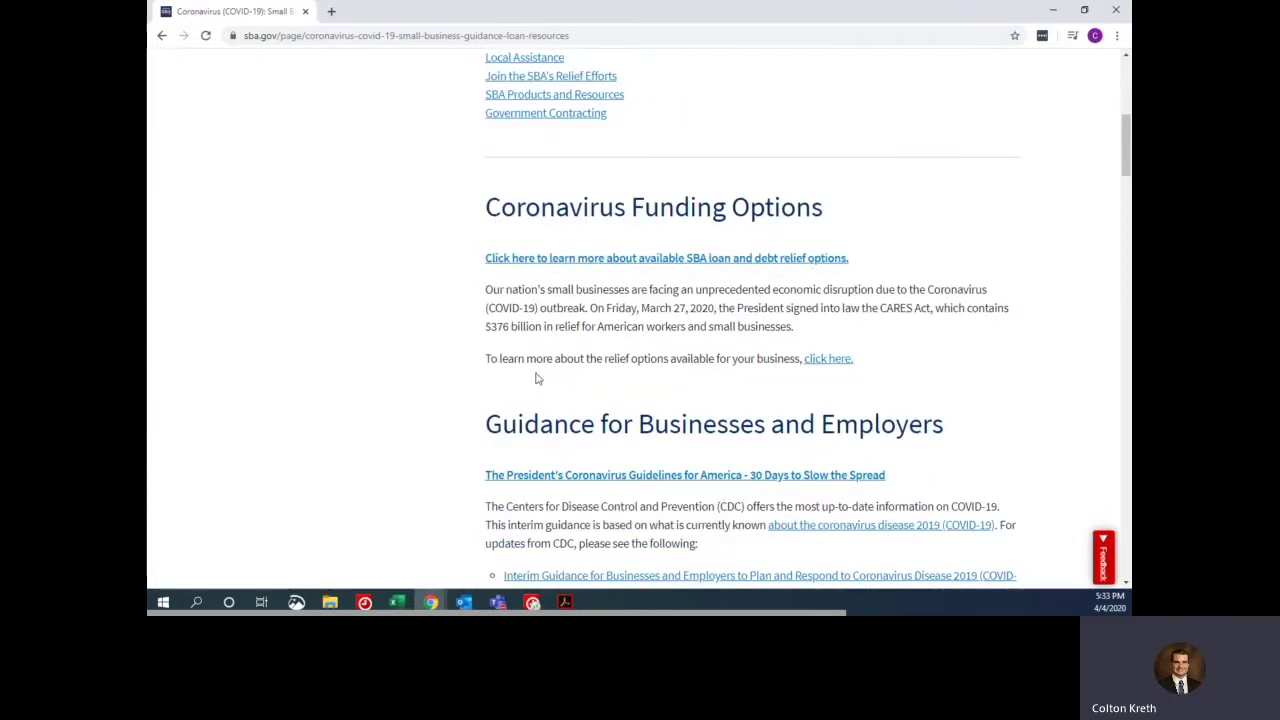
- Open the overview of available coronavirus relief options
left_click(830, 360)
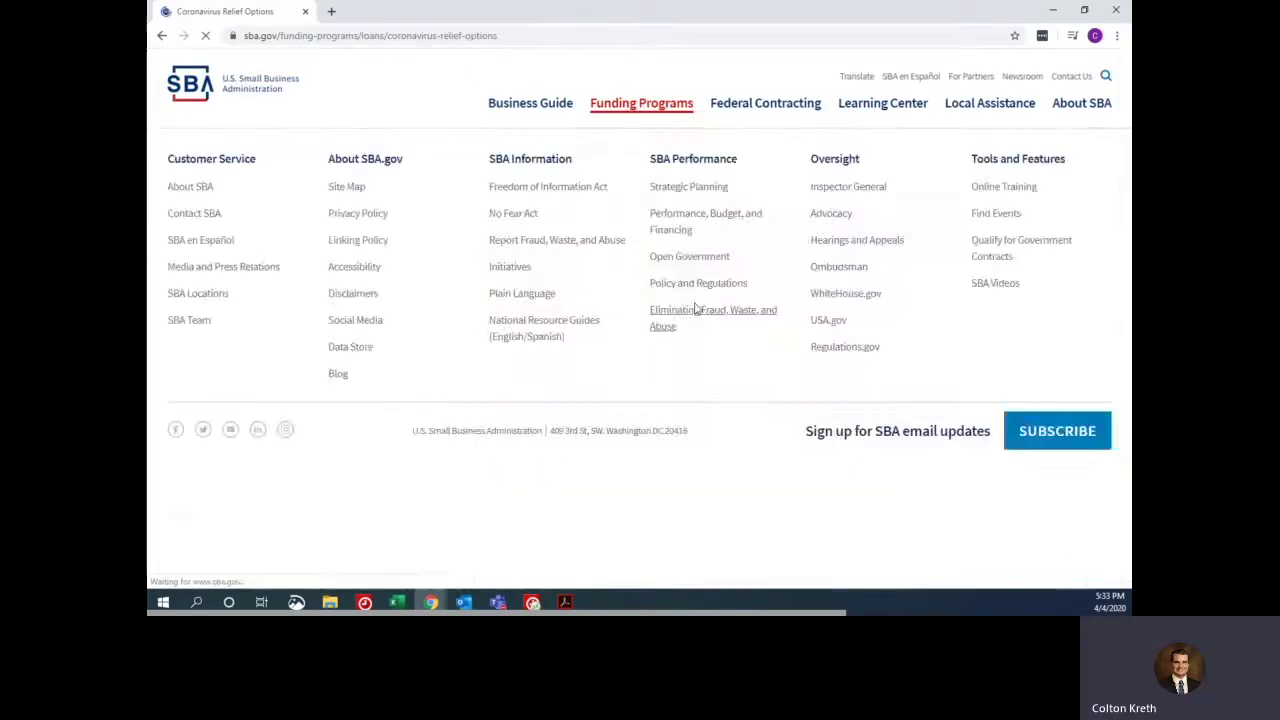
scroll(545, 110, "down", 3)
scroll(421, 258, "down", 5)
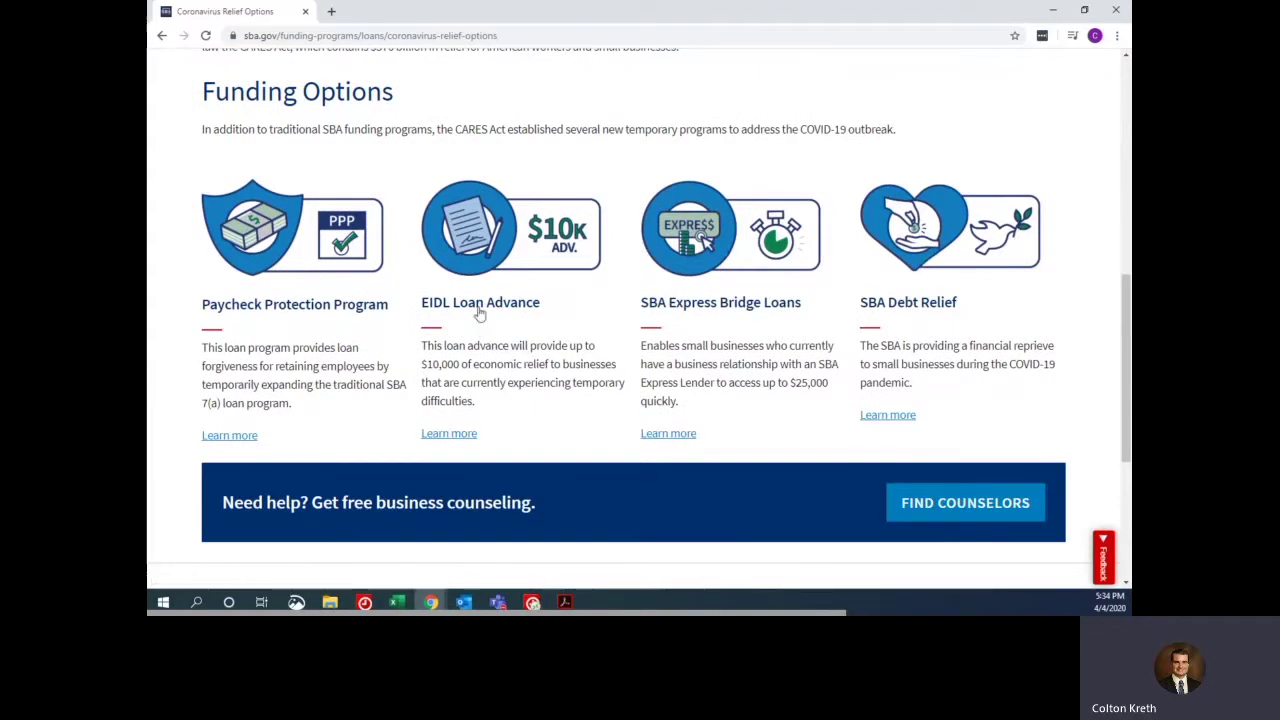
- Open the EIDL Loan Advance details and follow the Eligibility section's apply link
left_click(443, 436)
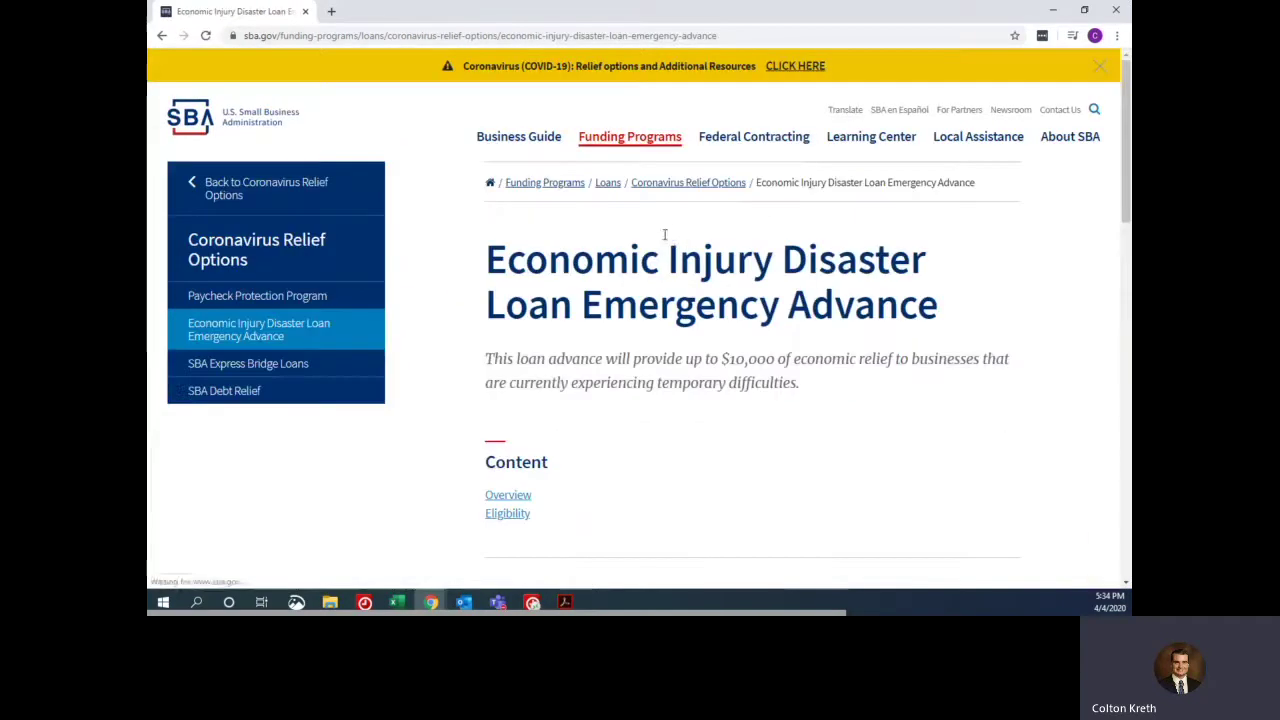
scroll(795, 230, "down", 2)
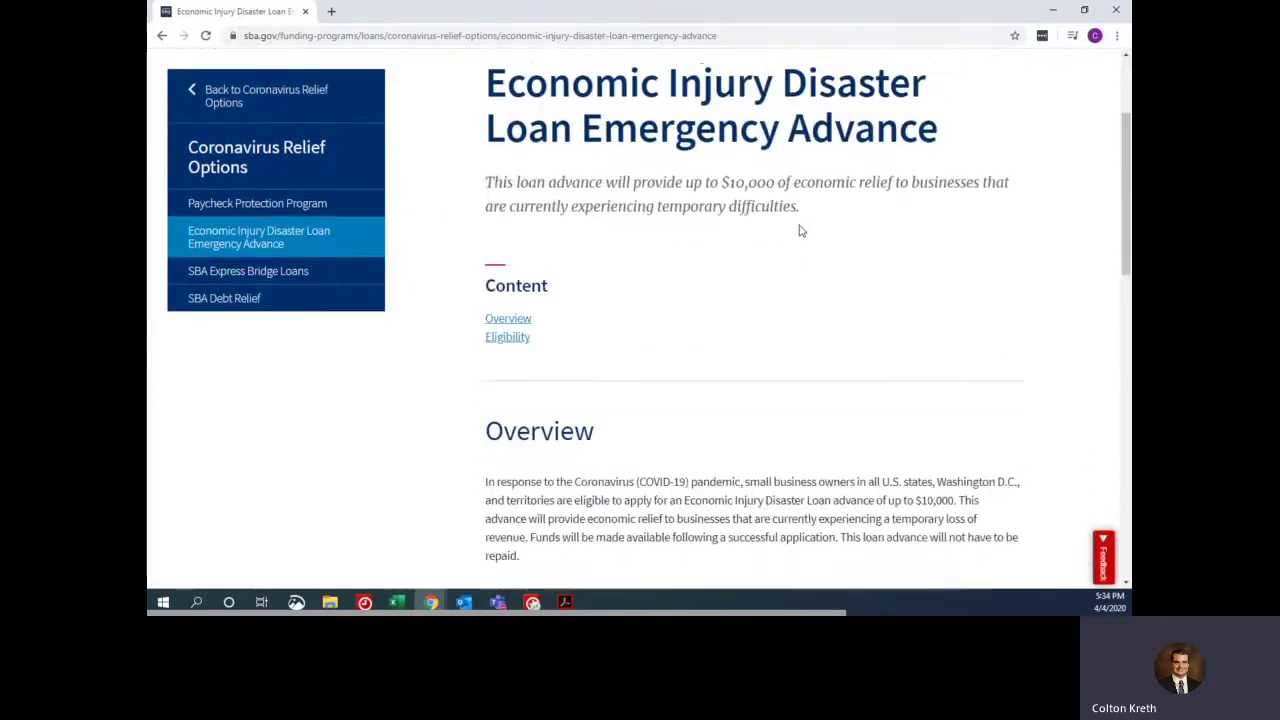
scroll(800, 231, "down", 4)
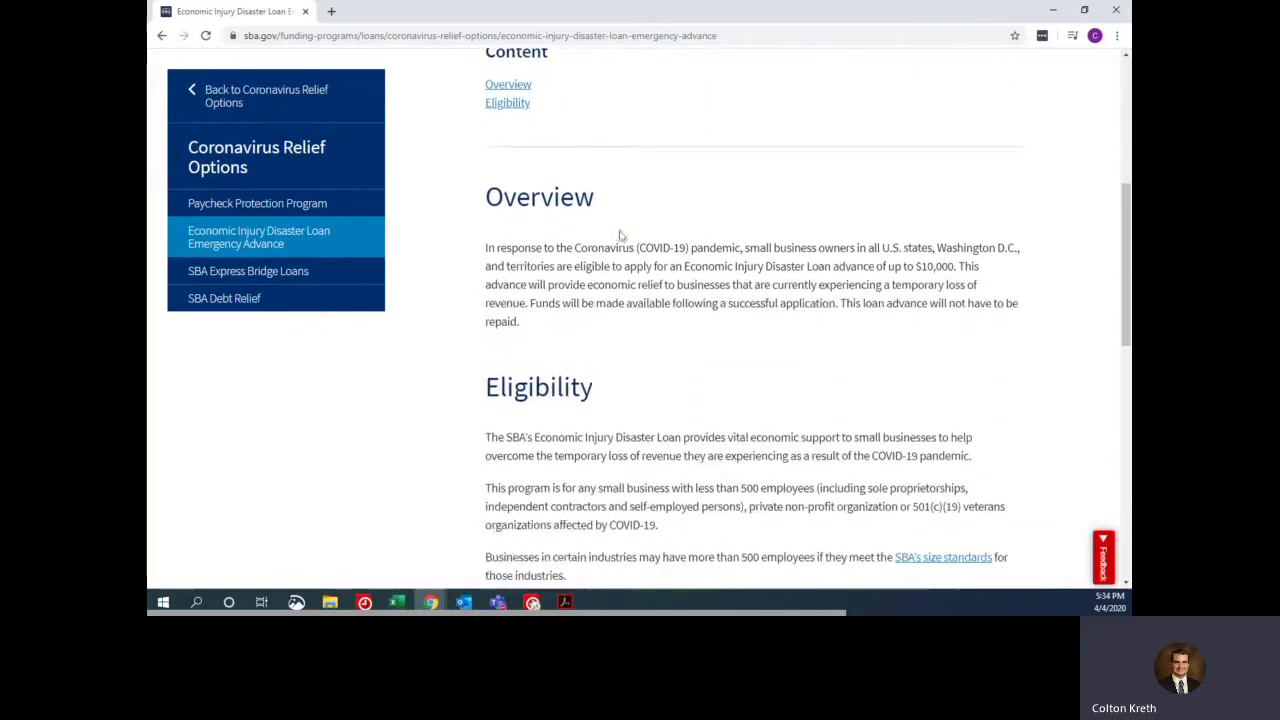
scroll(657, 205, "down", 1)
scroll(703, 137, "down", 1)
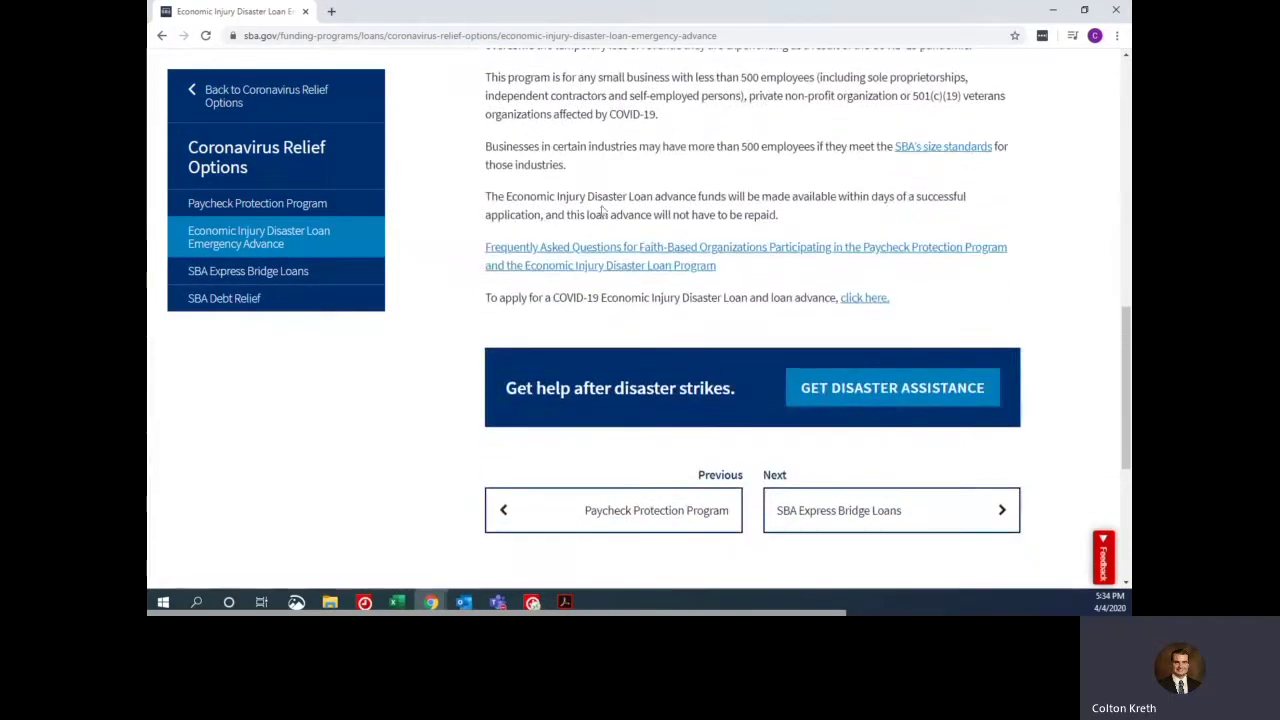
scroll(703, 137, "up", 1)
scroll(703, 137, "up", 1)
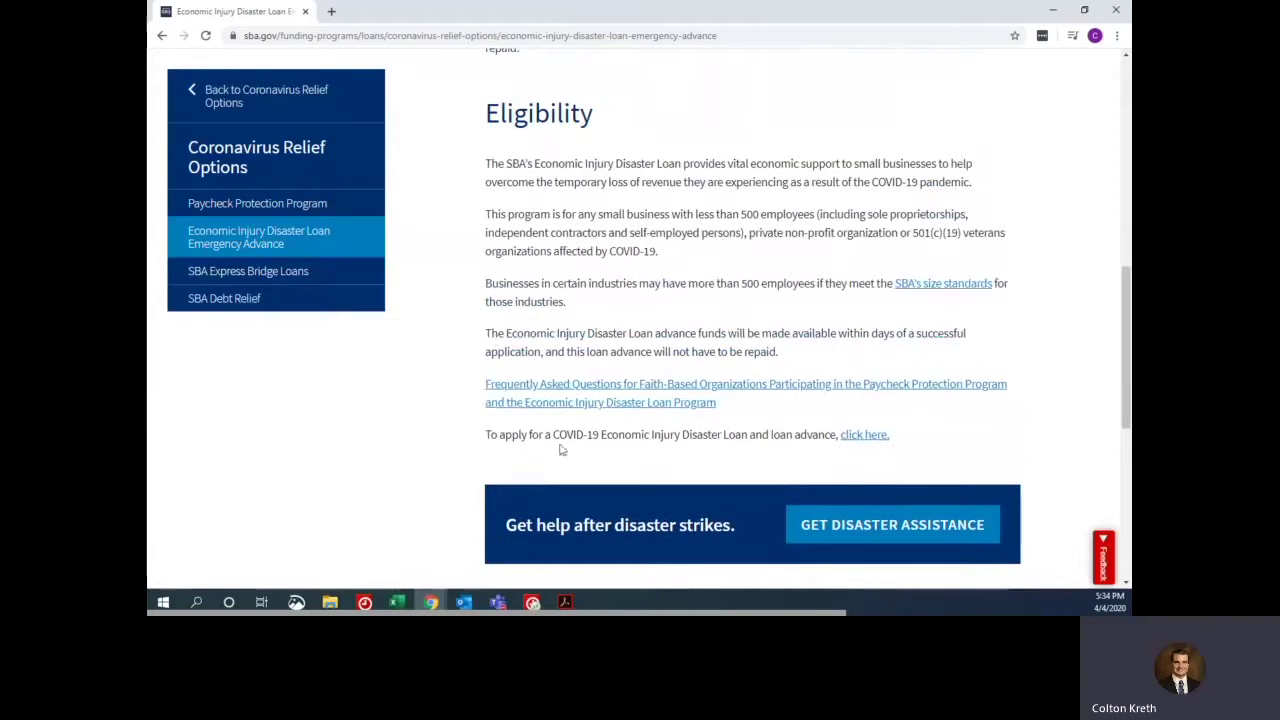
left_click(864, 438)
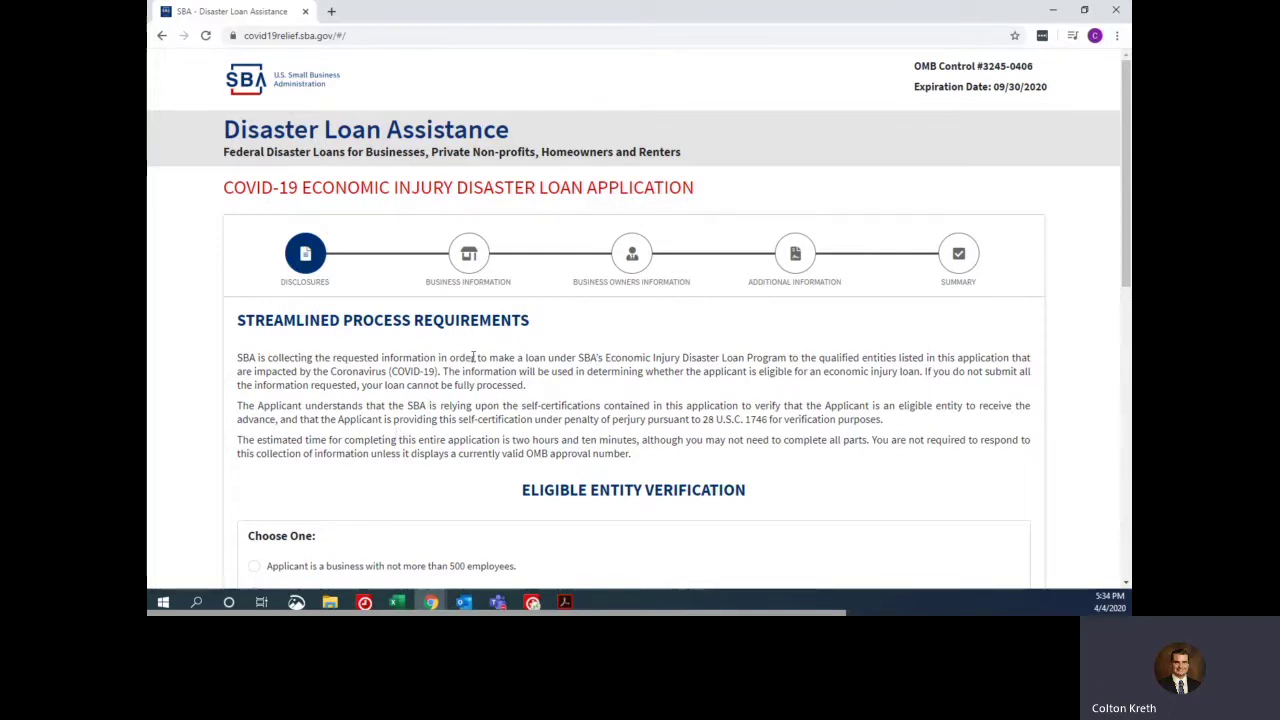
- Scroll the Disclosures page down to the Eligible Entity Verification applicant types
scroll(486, 360, "down", 3)
scroll(545, 375, "up", 3)
scroll(552, 366, "down", 2)
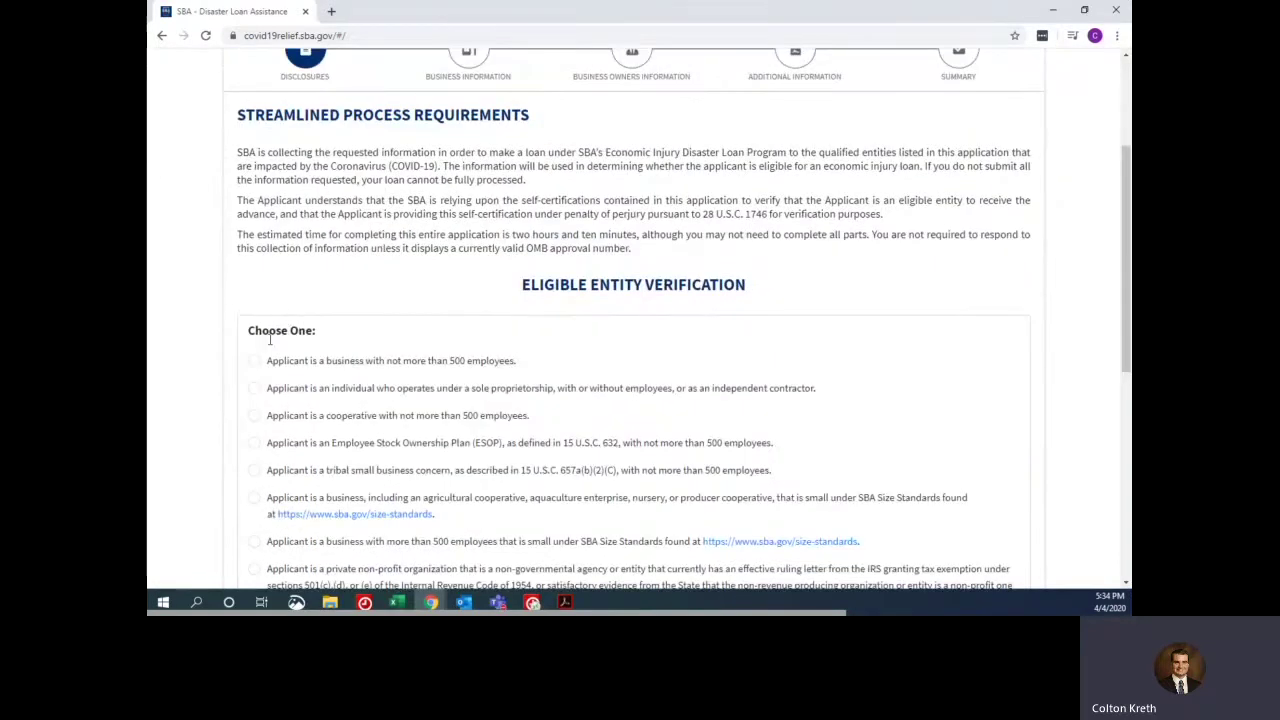
scroll(488, 268, "down", 1)
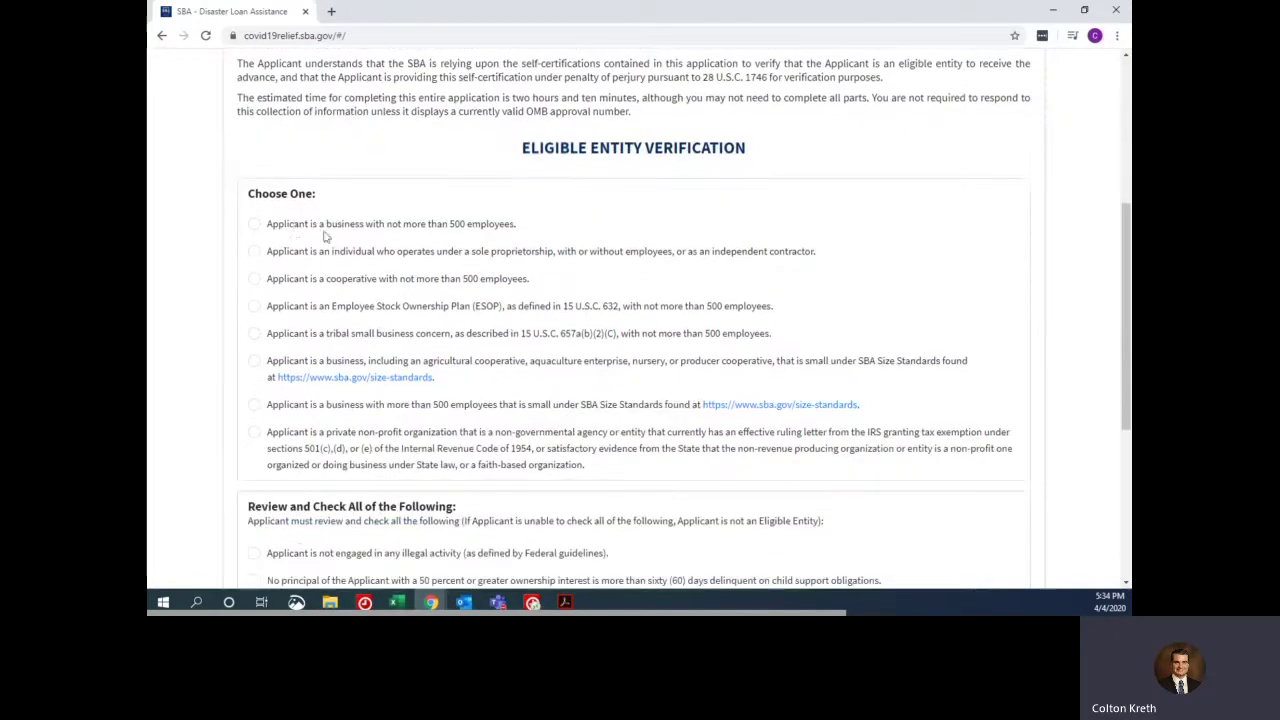
- Select 'business with not more than 500 employees' as the applicant type
left_click(256, 226)
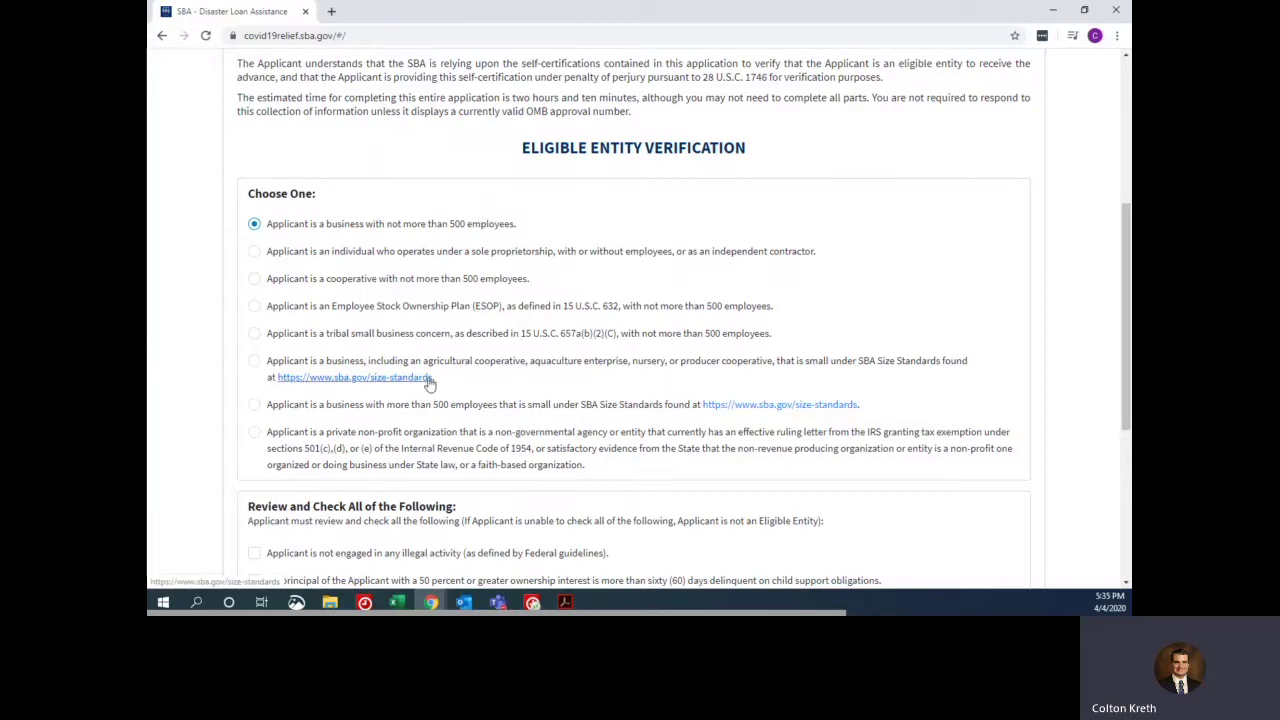
scroll(430, 383, "down", 3)
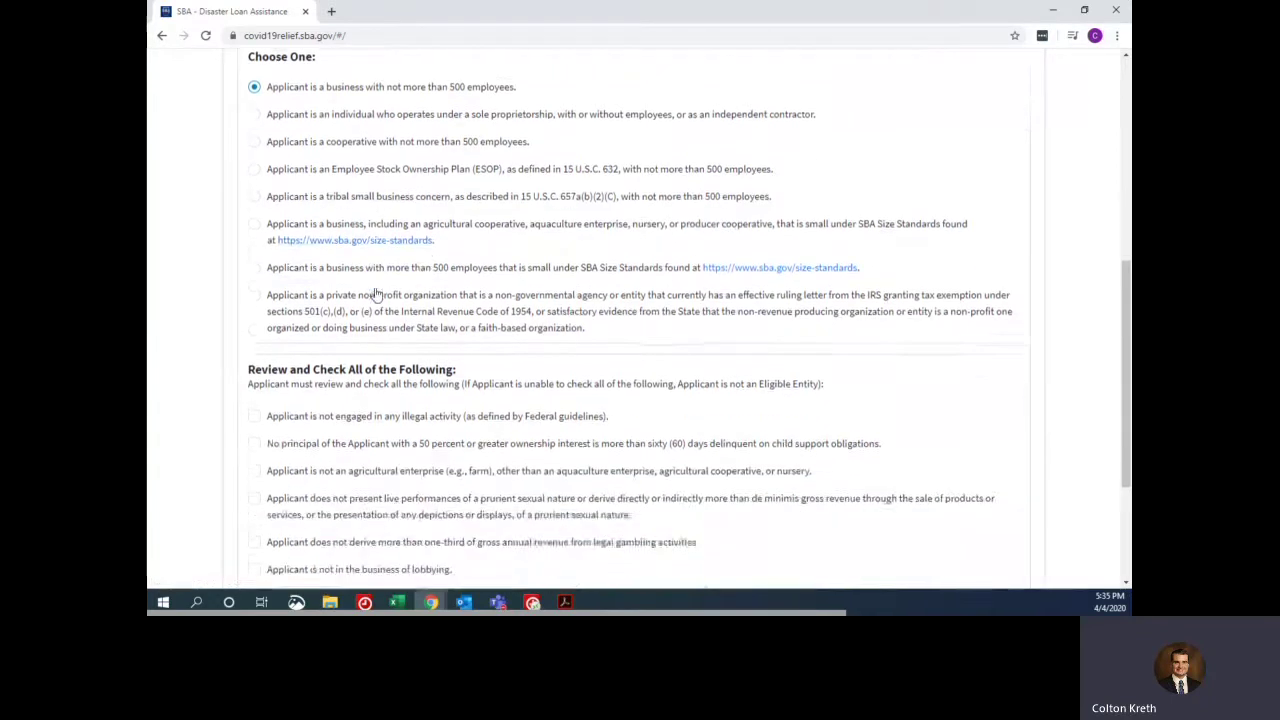
scroll(377, 292, "down", 1)
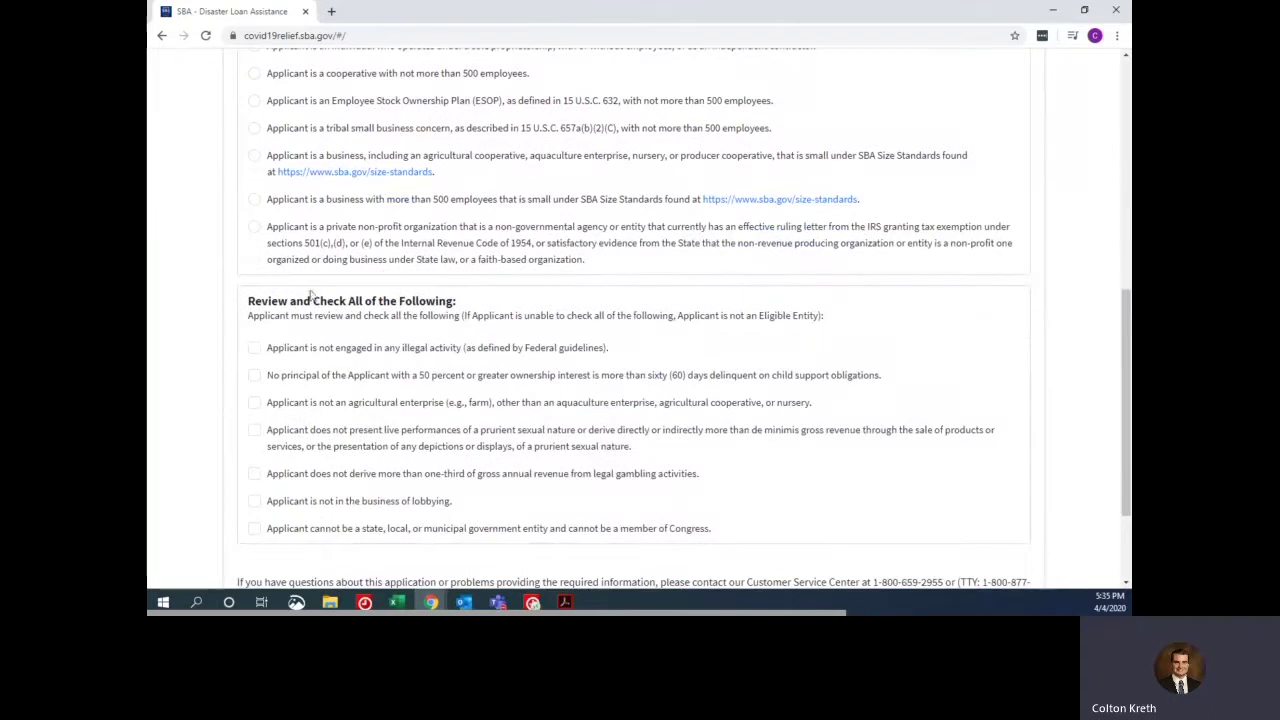
- Check all seven statements: illegal activity, child support, agriculture, prurient, gambling, lobbying, government
left_click(254, 349)
left_click(255, 375)
left_click(254, 403)
left_click(254, 430)
left_click(254, 474)
left_click(254, 501)
left_click(254, 528)
scroll(604, 343, "down", 3)
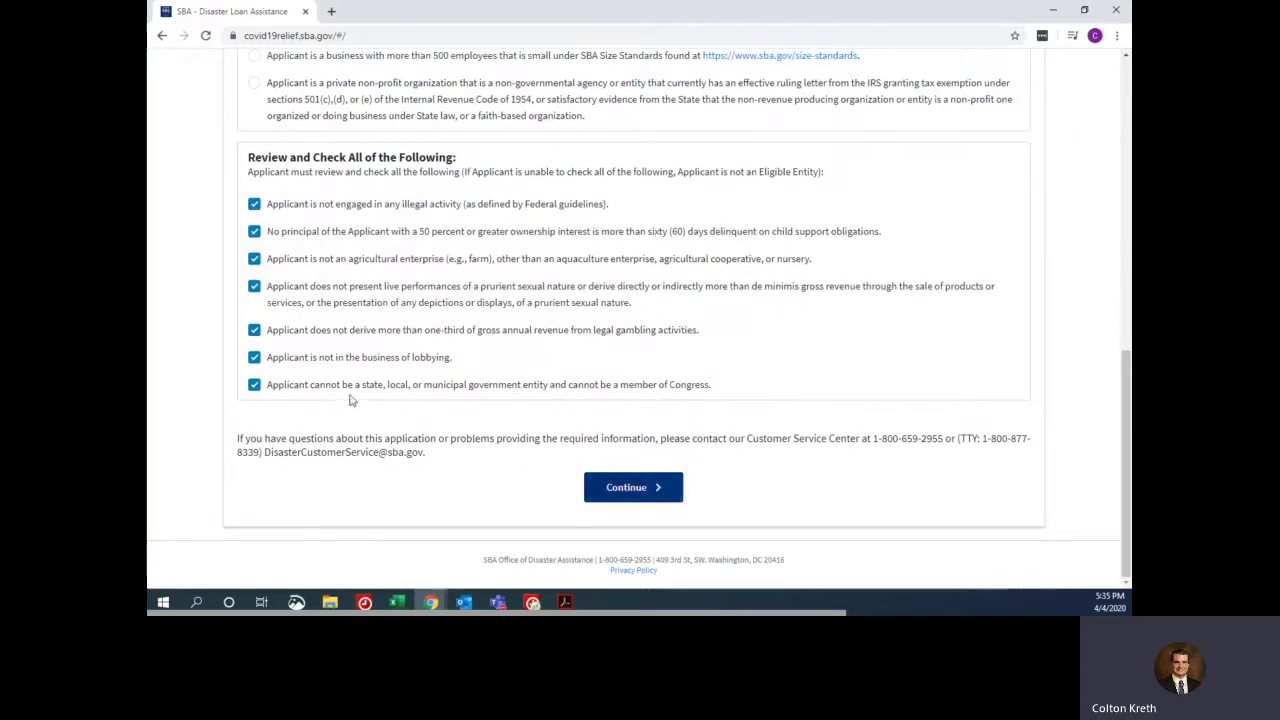
left_click(254, 384)
left_click(254, 384)
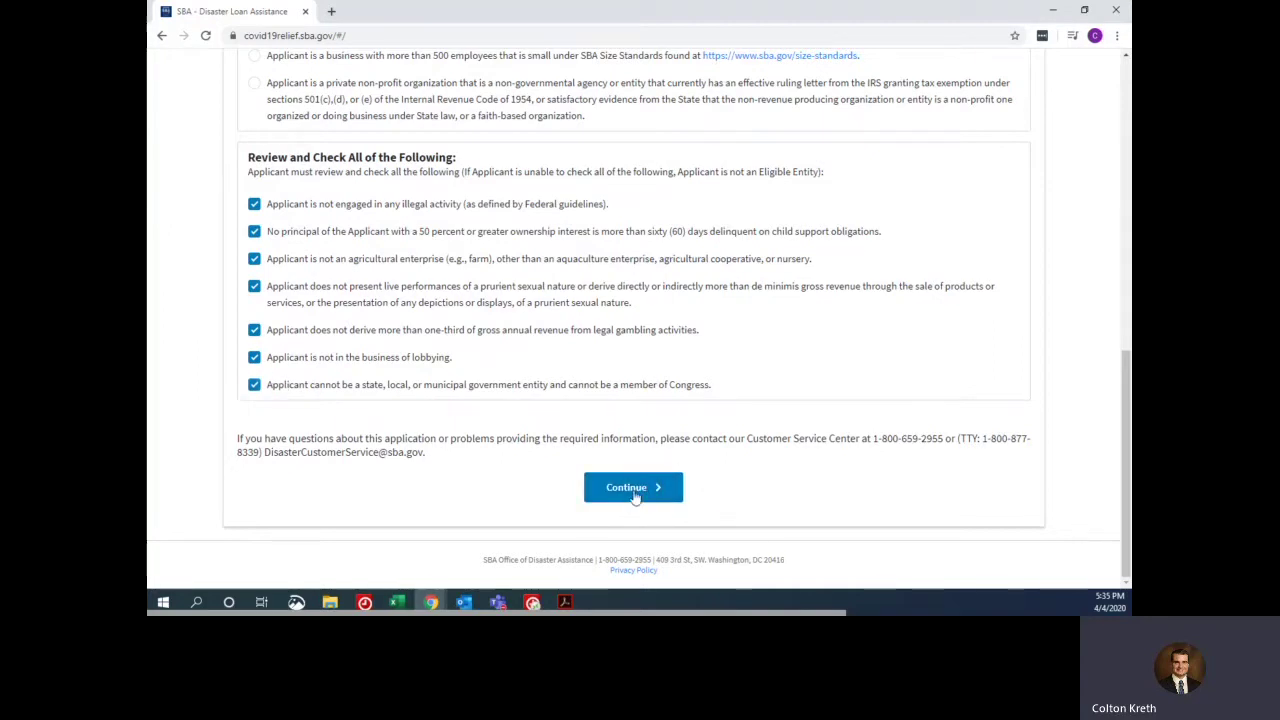
- Enter 'Catalyst Financial Solutions' as legal and trade name, plus the business EIN
left_click(634, 490)
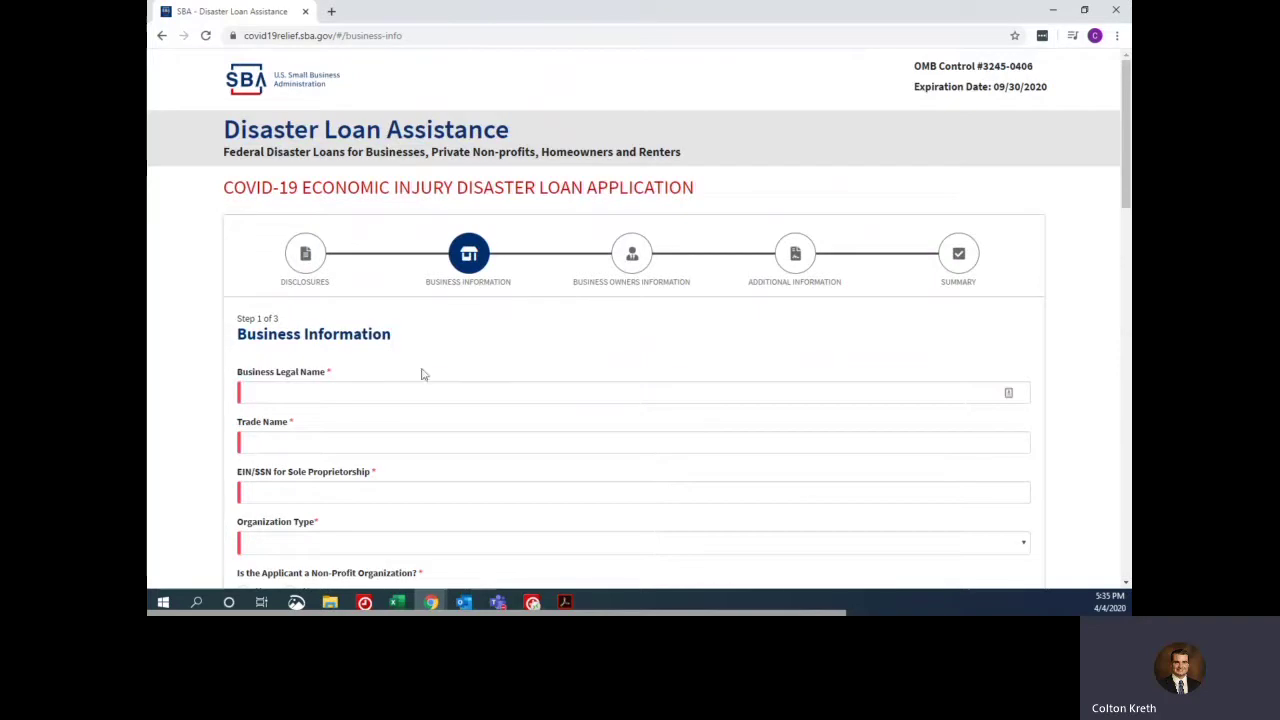
left_click(404, 390)
type("Catalyst Financial Solutions")
key("ctrl+shift+Left")
key("ctrl+shift+Left")
key("ctrl+shift+Left")
key("ctrl+c")
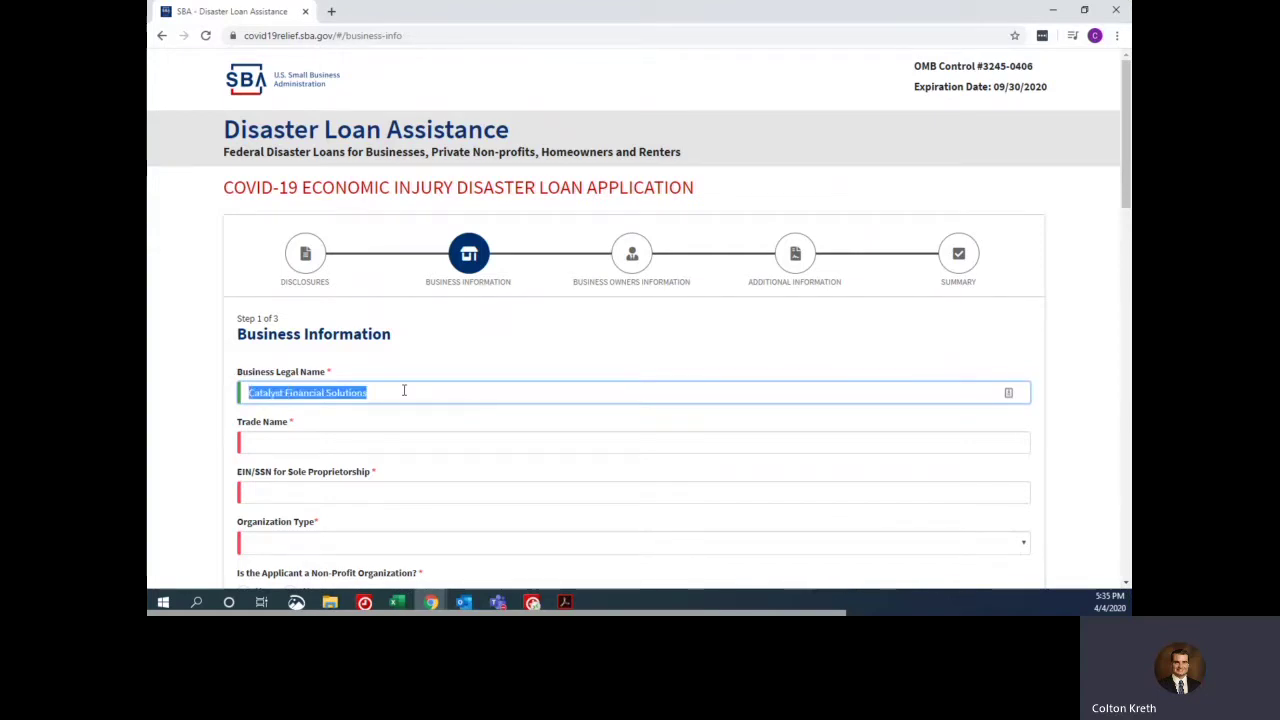
key("Tab")
key("ctrl+v")
key("Tab")
key("Tab")
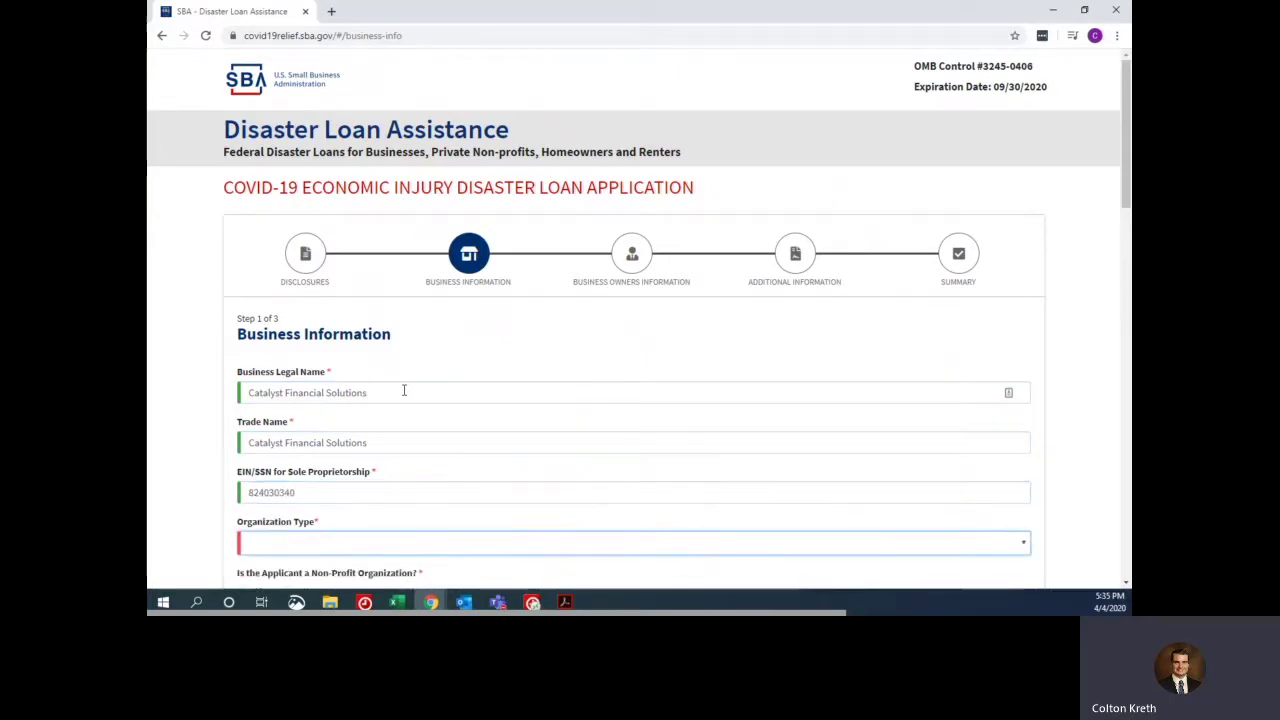
- Set organization type to S-Corporation and answer No for non-profit and franchise
scroll(352, 366, "down", 3)
left_click(313, 408)
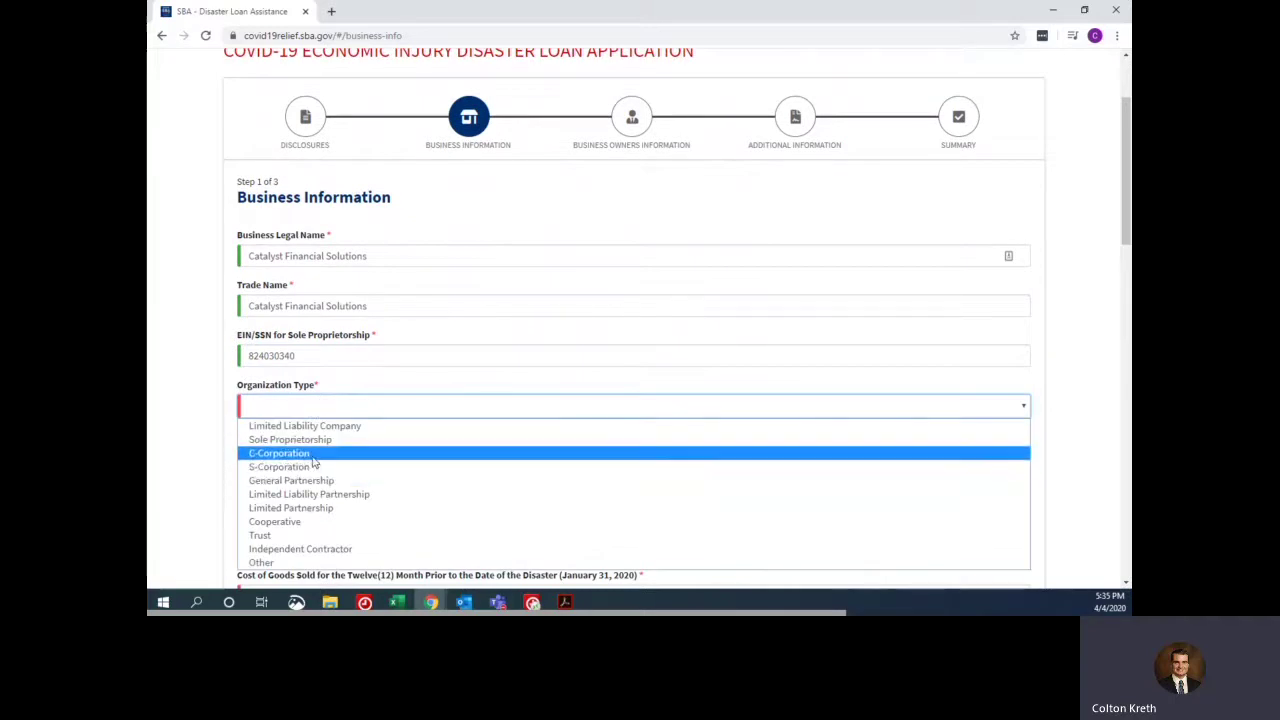
left_click(346, 466)
scroll(300, 350, "down", 3)
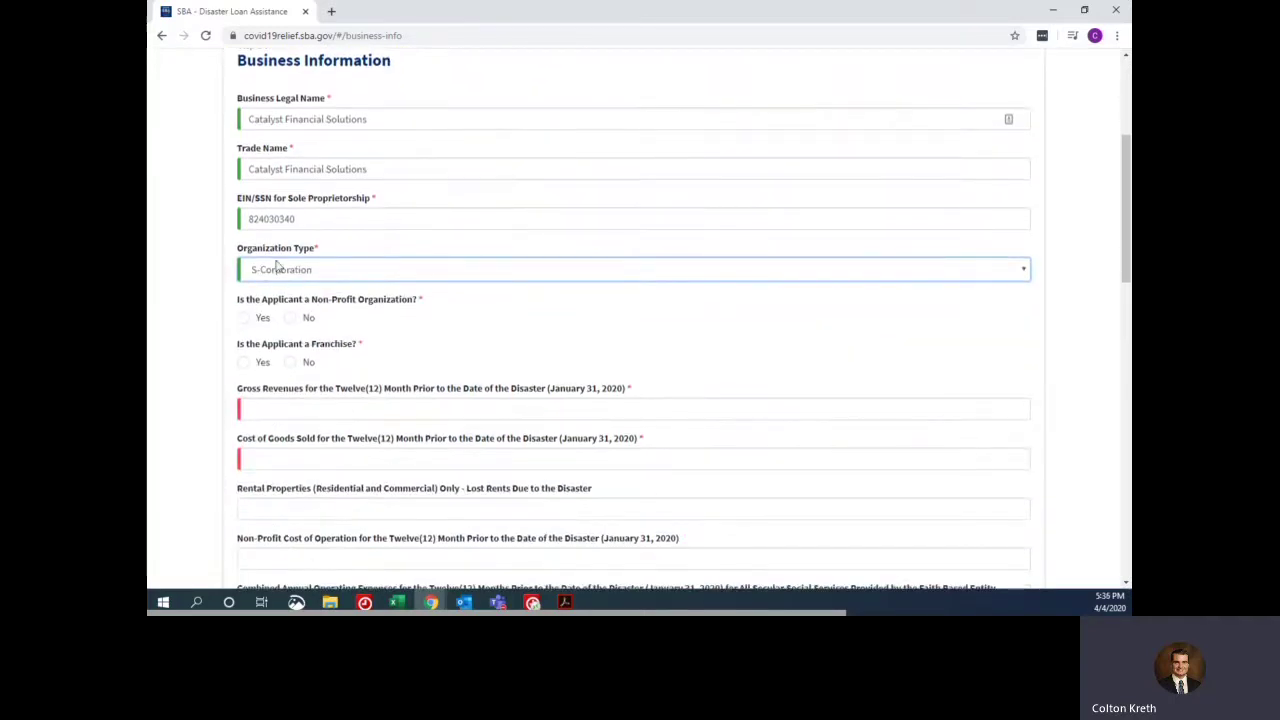
left_click(290, 318)
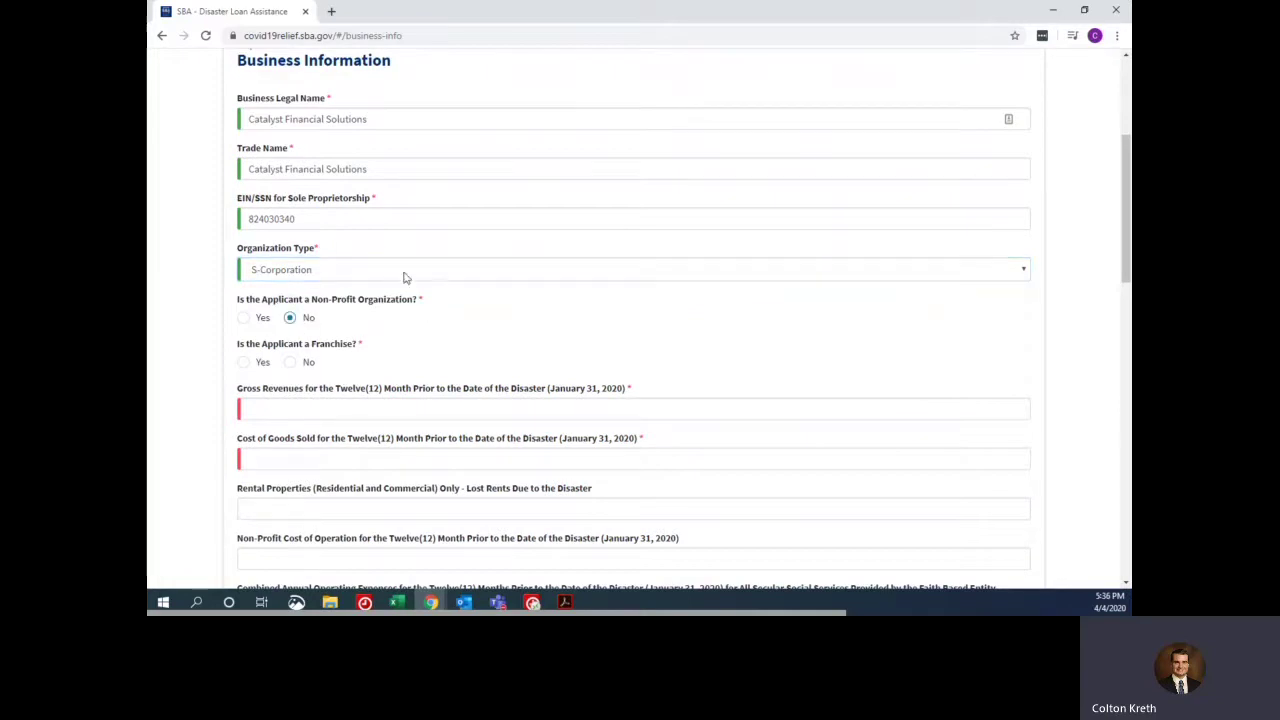
left_click(291, 363)
left_click(338, 408)
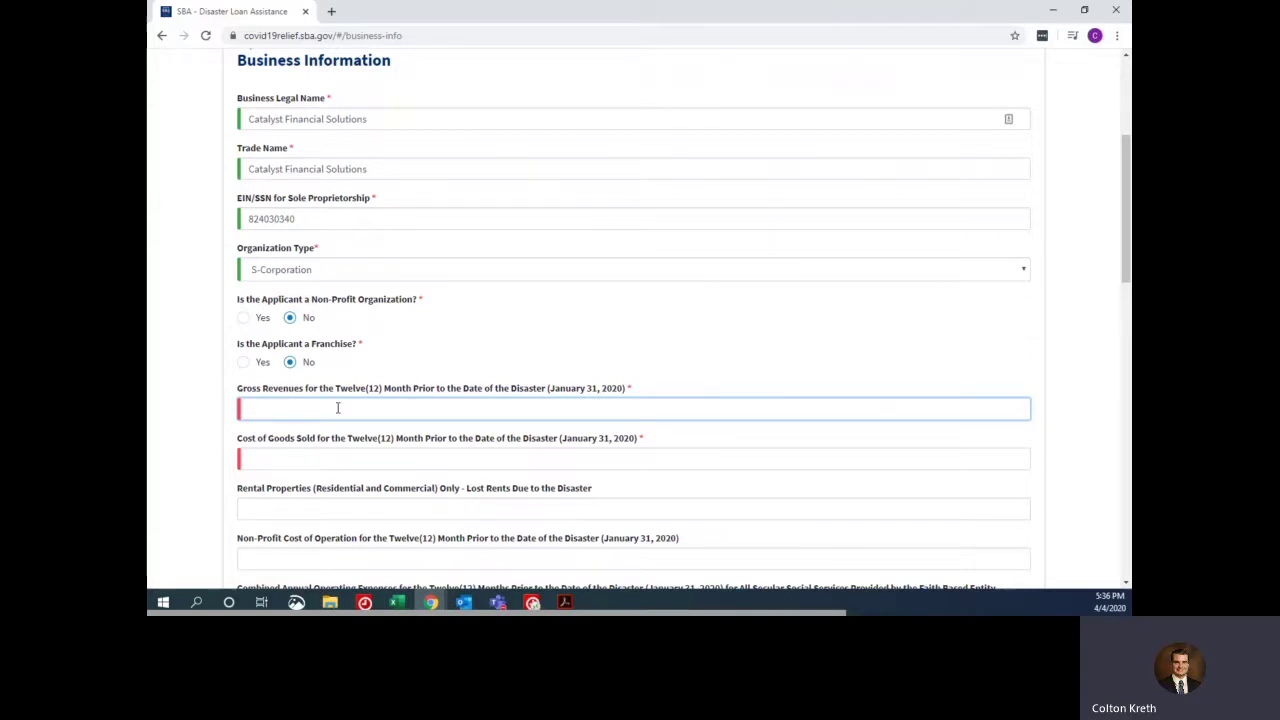
- Enter gross revenues of 1,000 and cost of goods sold of 100
scroll(337, 408, "down", 3)
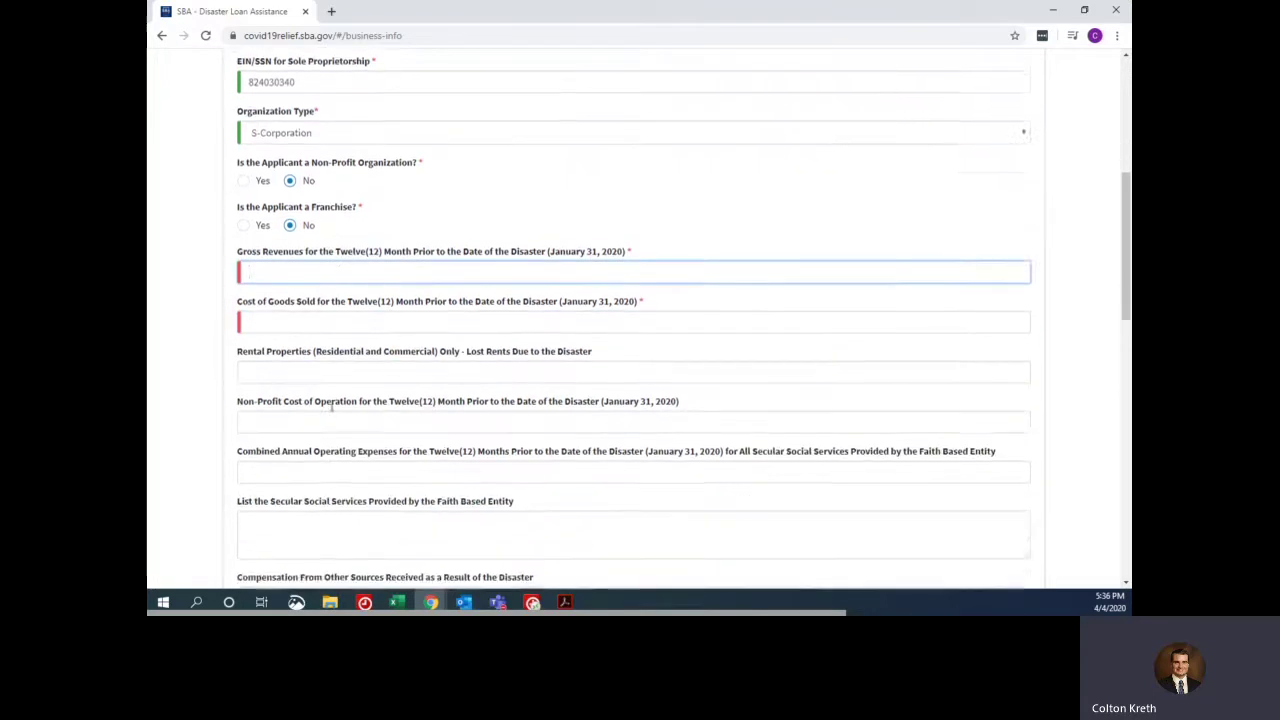
scroll(320, 370, "up", 2)
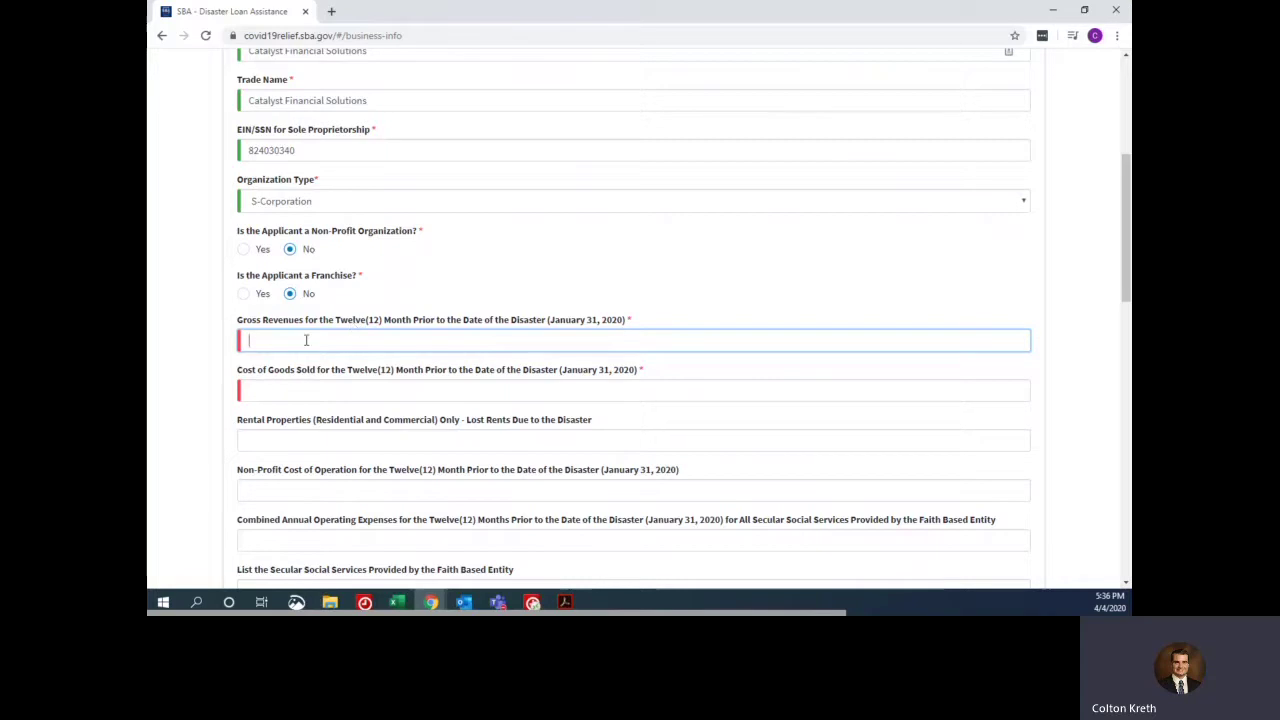
type("1,00")
type("00")
key("Tab")
type("100")
key("Tab")
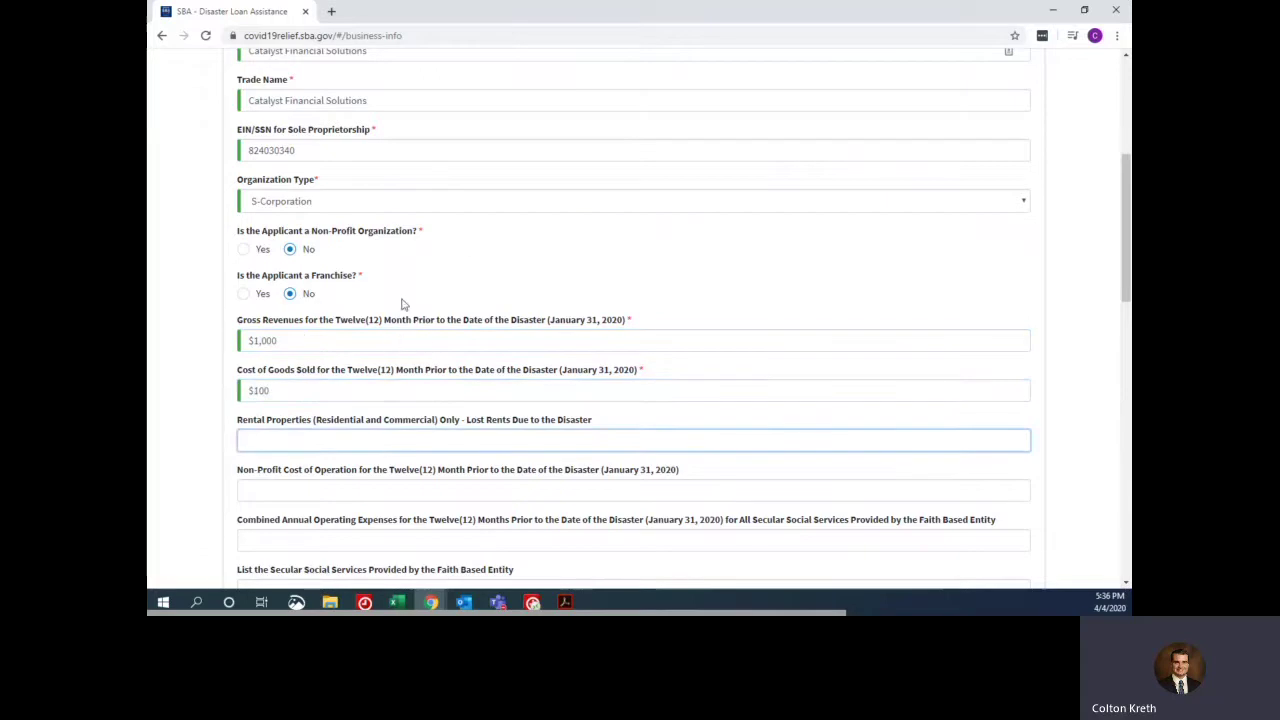
- Review the optional faith-based operating expenses and social services questions, leaving them blank
scroll(399, 303, "down", 1)
scroll(382, 282, "down", 1)
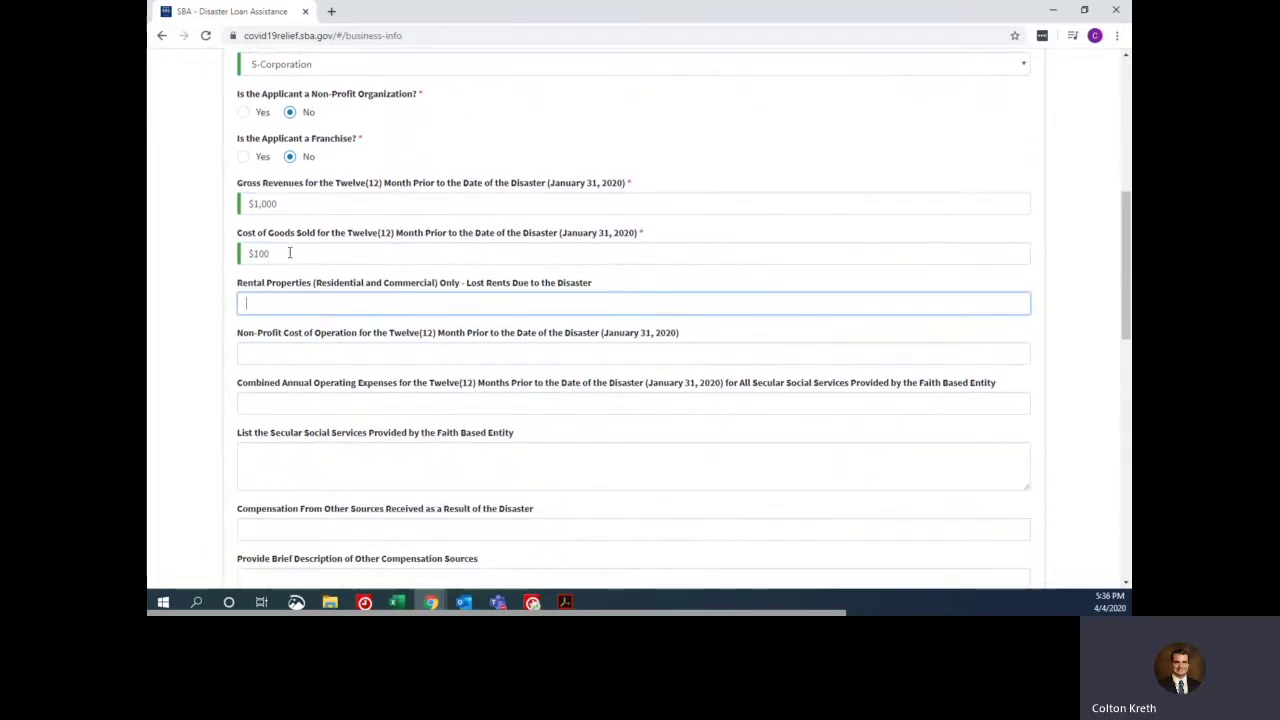
scroll(410, 305, "down", 1)
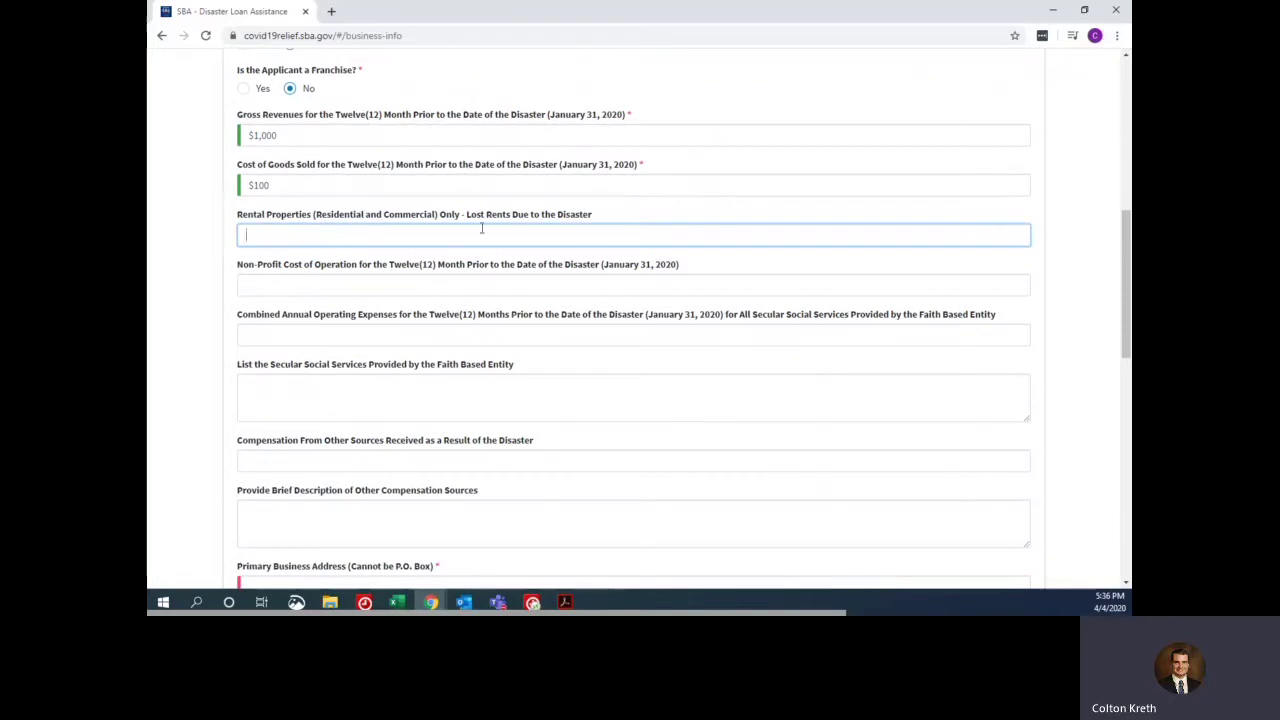
scroll(366, 281, "down", 2)
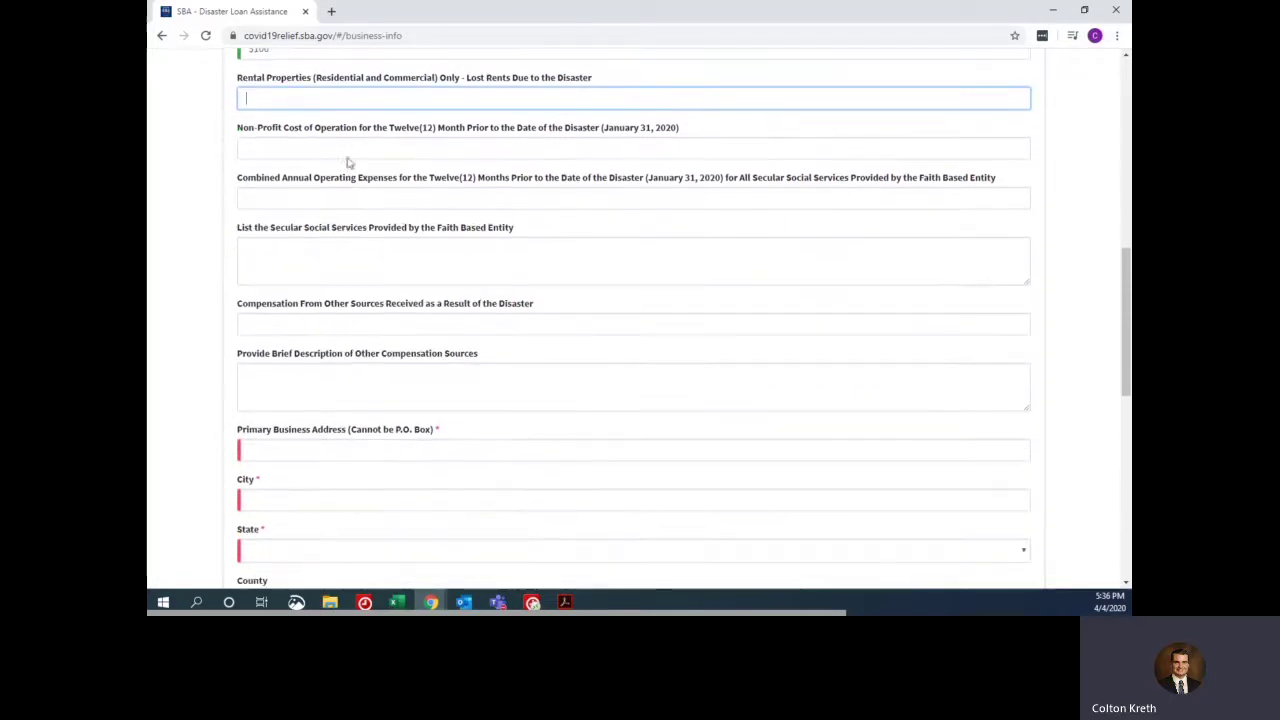
left_click(342, 202)
left_click(295, 250)
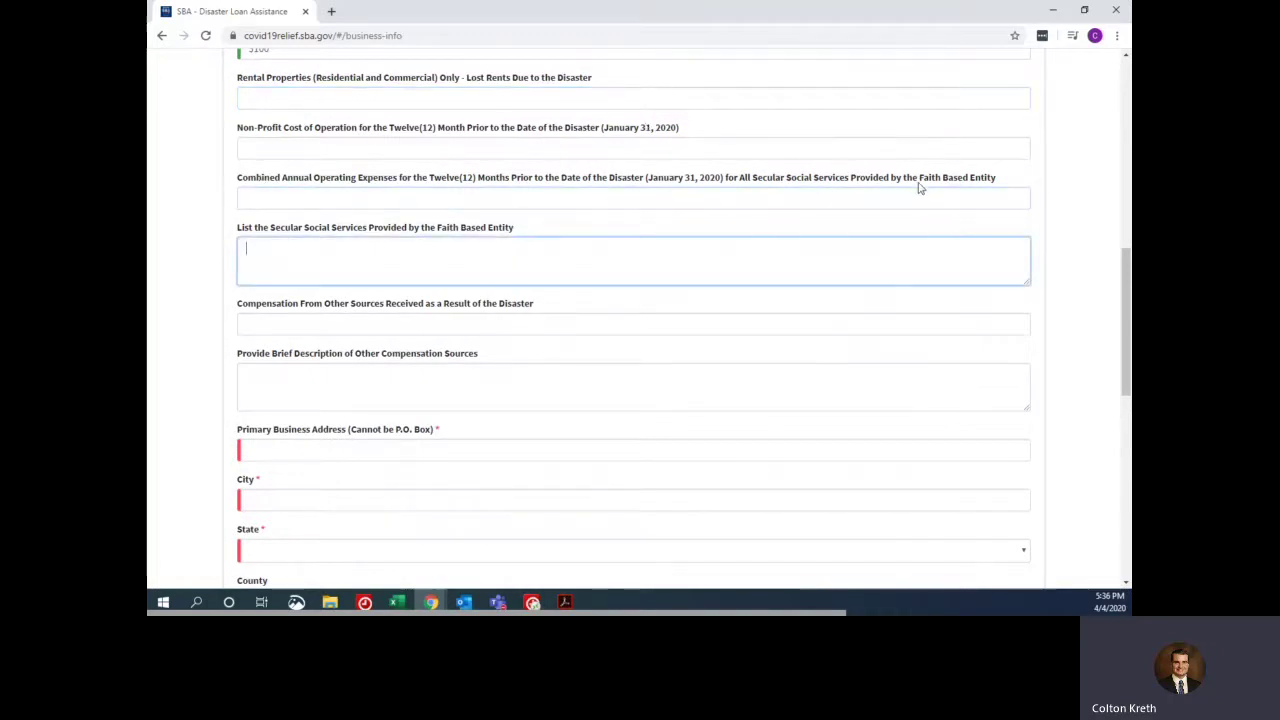
left_click_drag(918, 180, 999, 179)
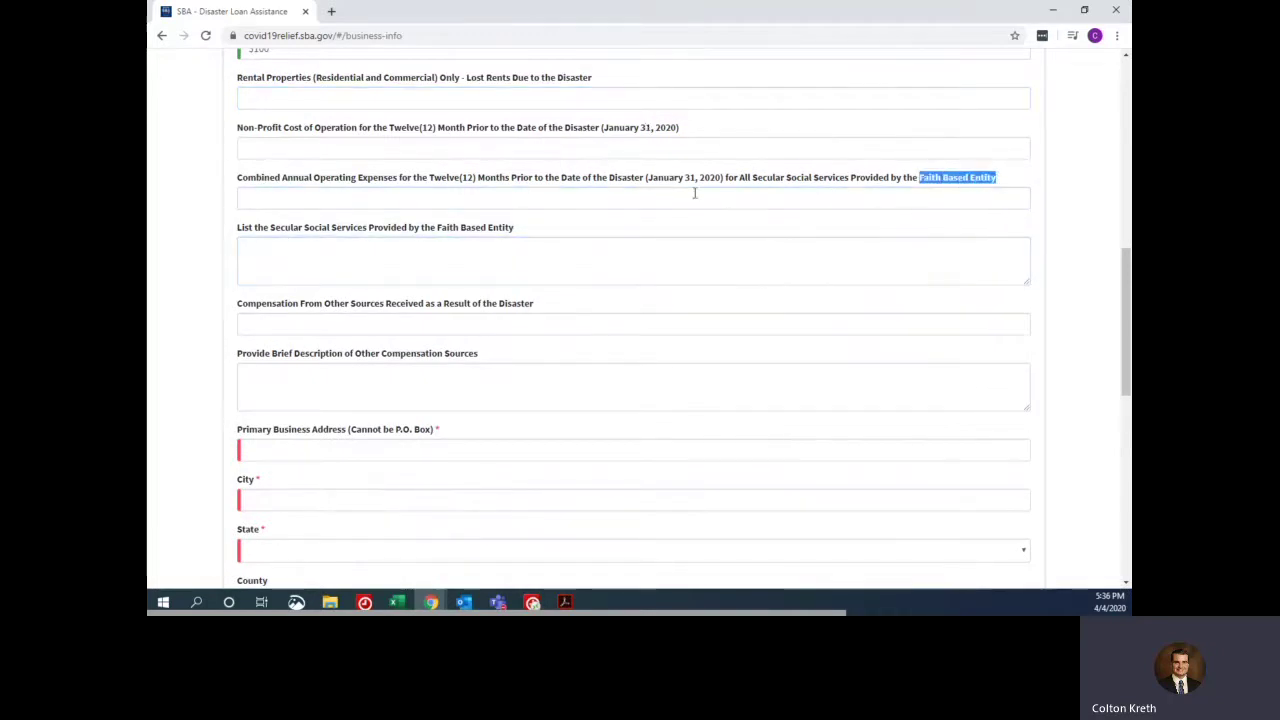
left_click_drag(437, 229, 520, 230)
left_click(302, 183)
left_click_drag(320, 178, 402, 178)
left_click(337, 200)
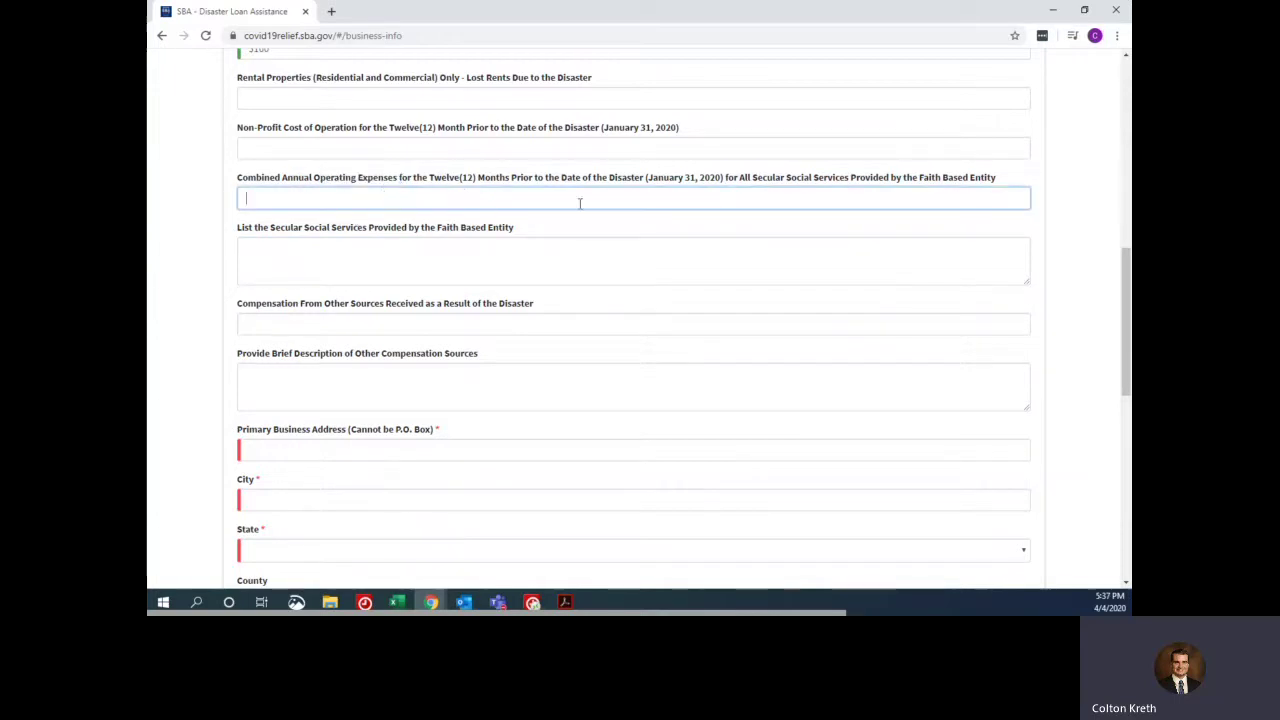
left_click_drag(920, 178, 987, 180)
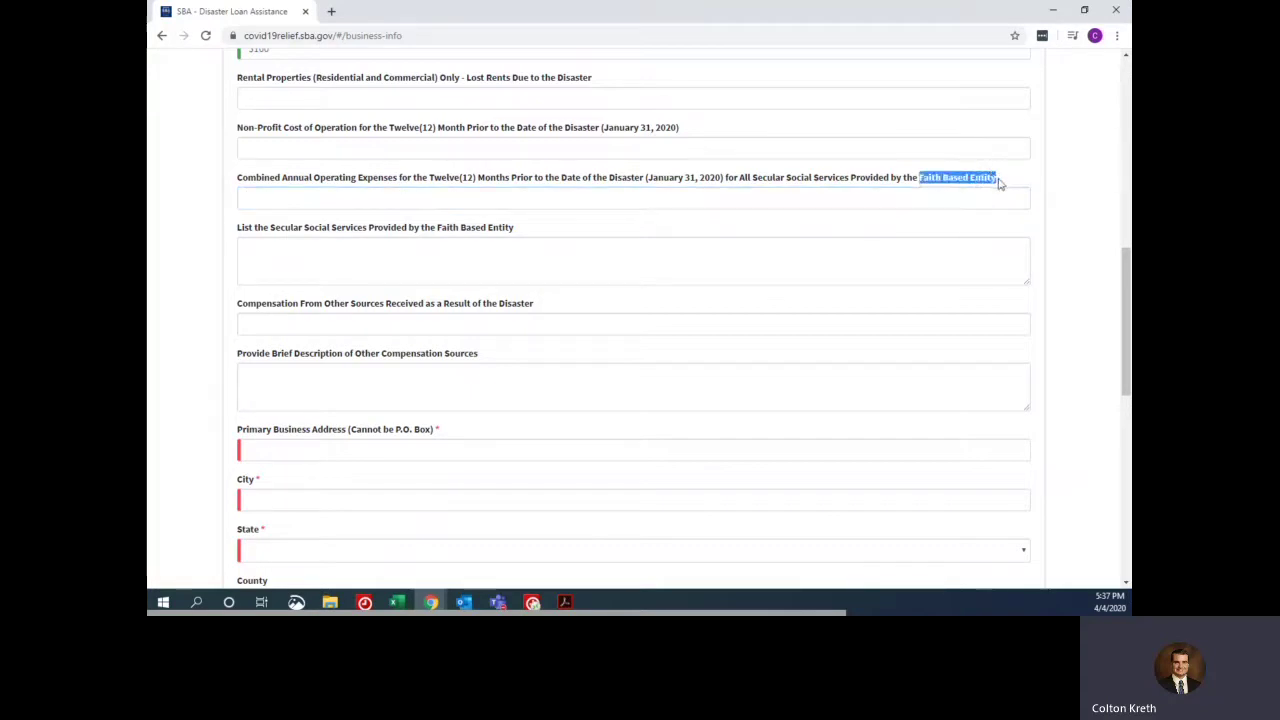
left_click(386, 259)
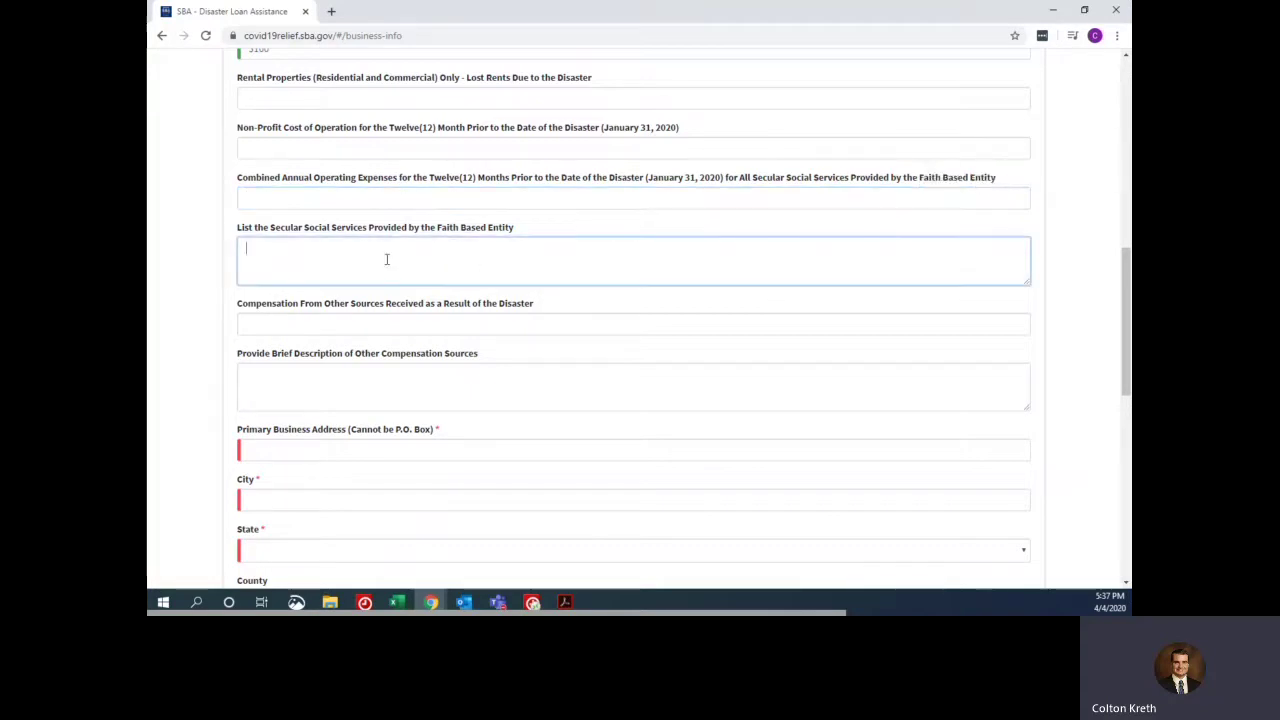
- Enter $0 other-source compensation with description 'Applying for the PPP Loan'
left_click(325, 325)
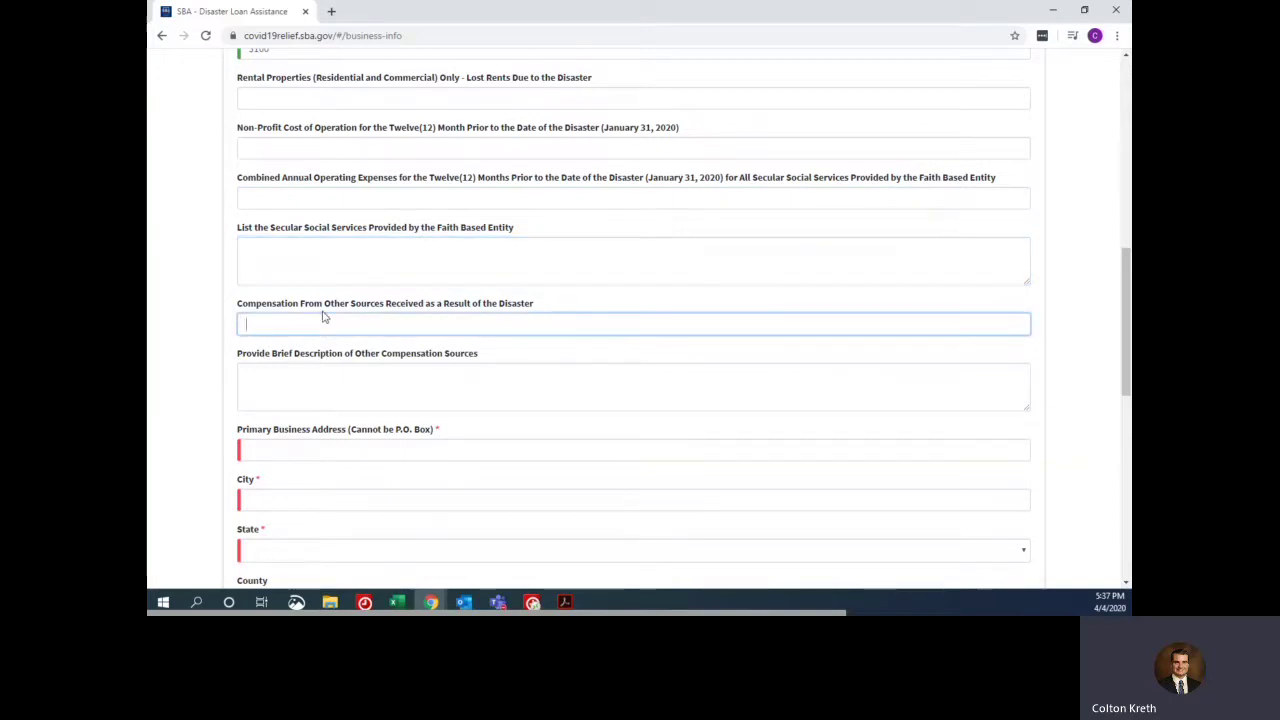
left_click(389, 377)
left_click(333, 323)
left_click(298, 383)
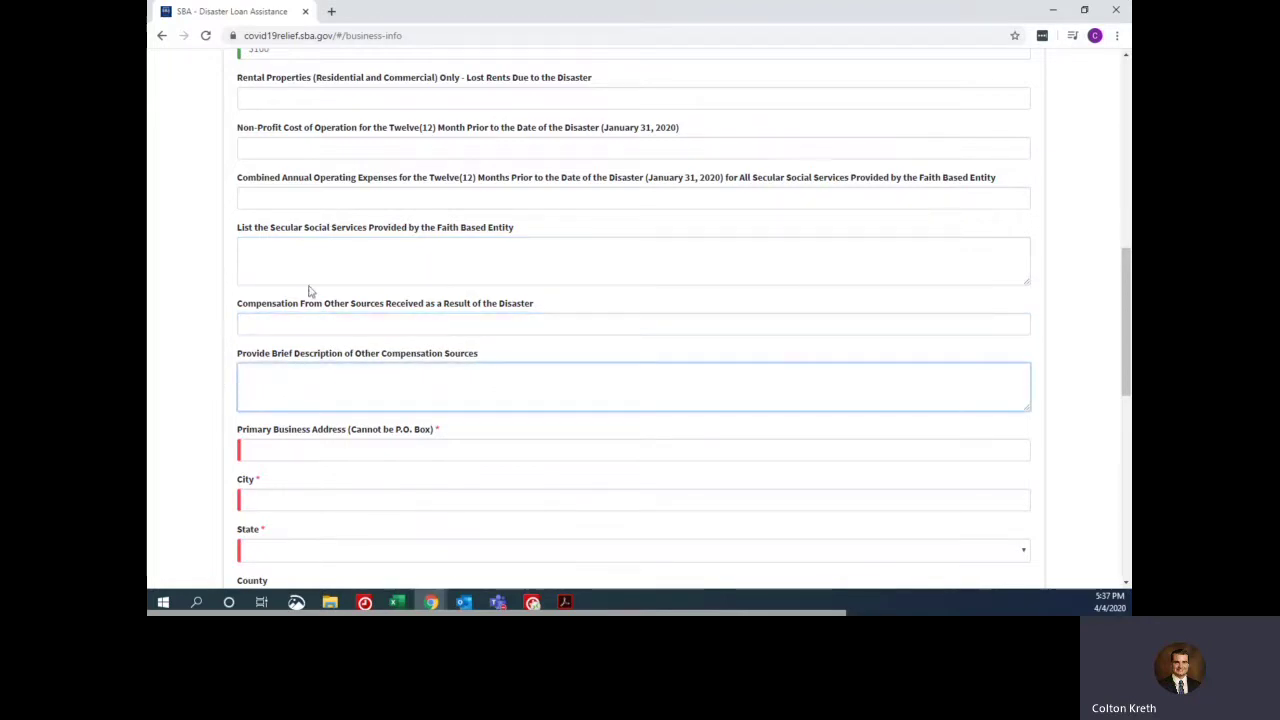
left_click(331, 329)
key("Tab")
type("Applying for the PPP")
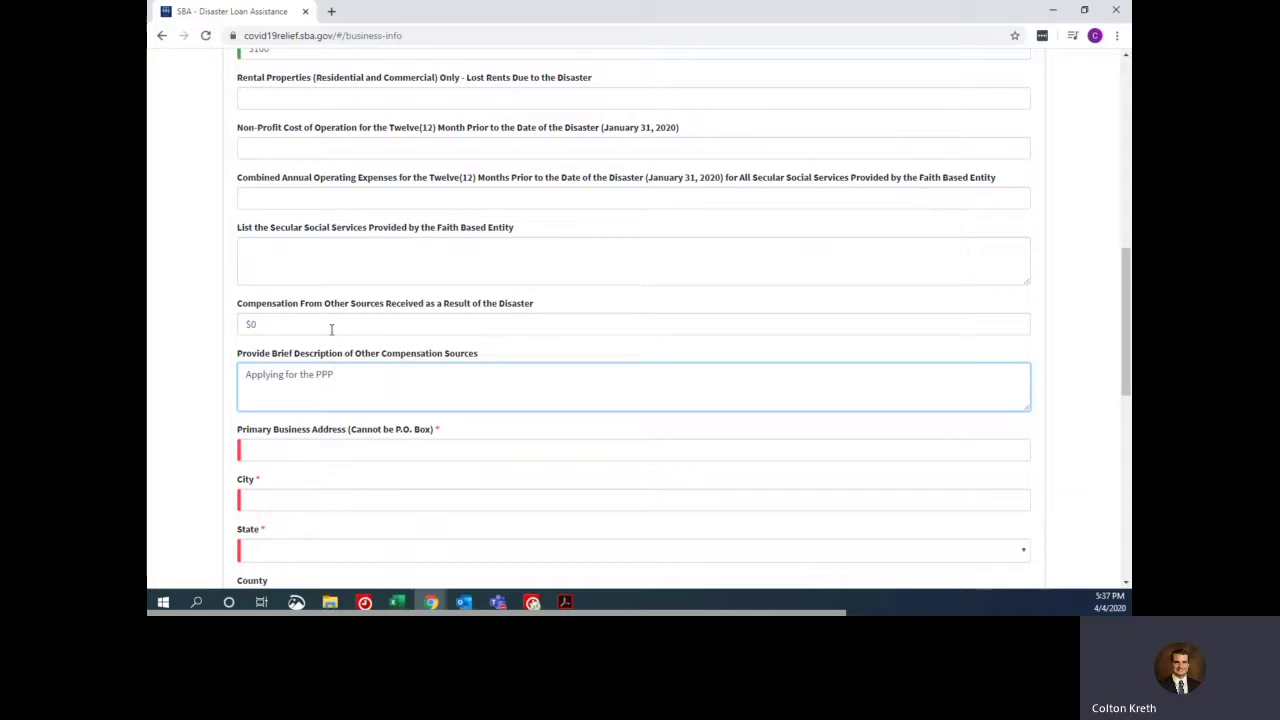
key("Tab")
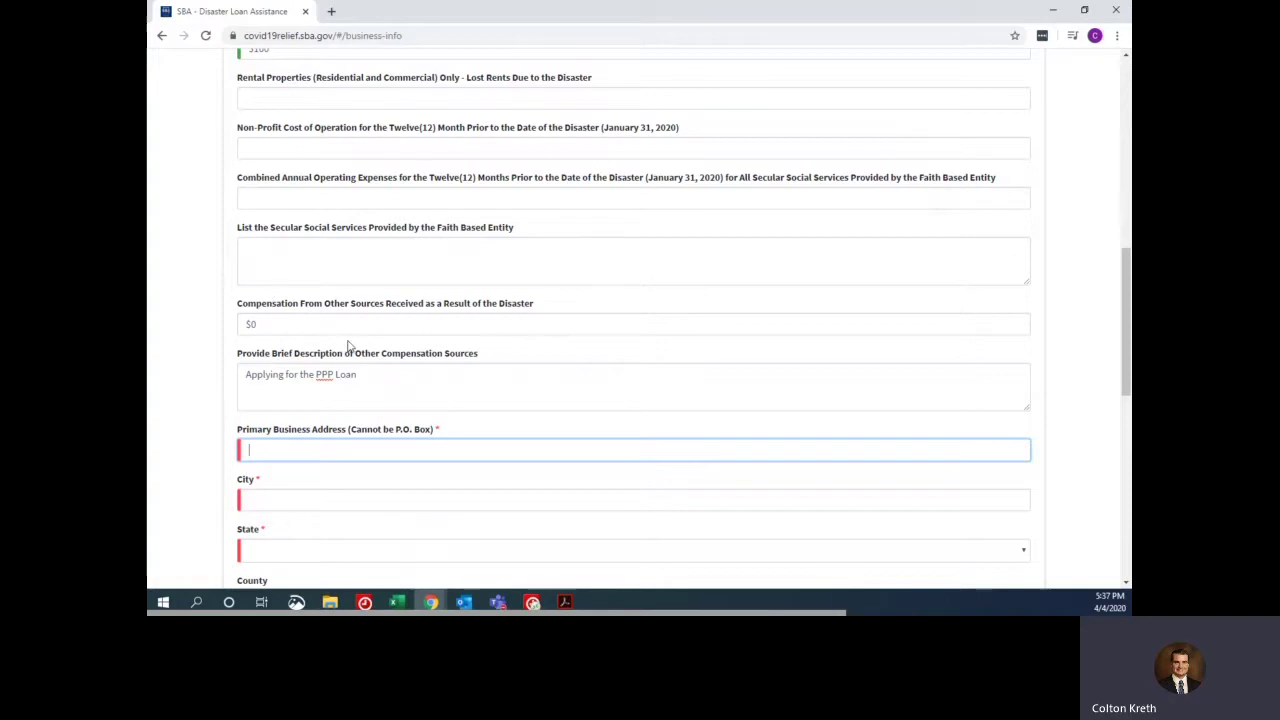
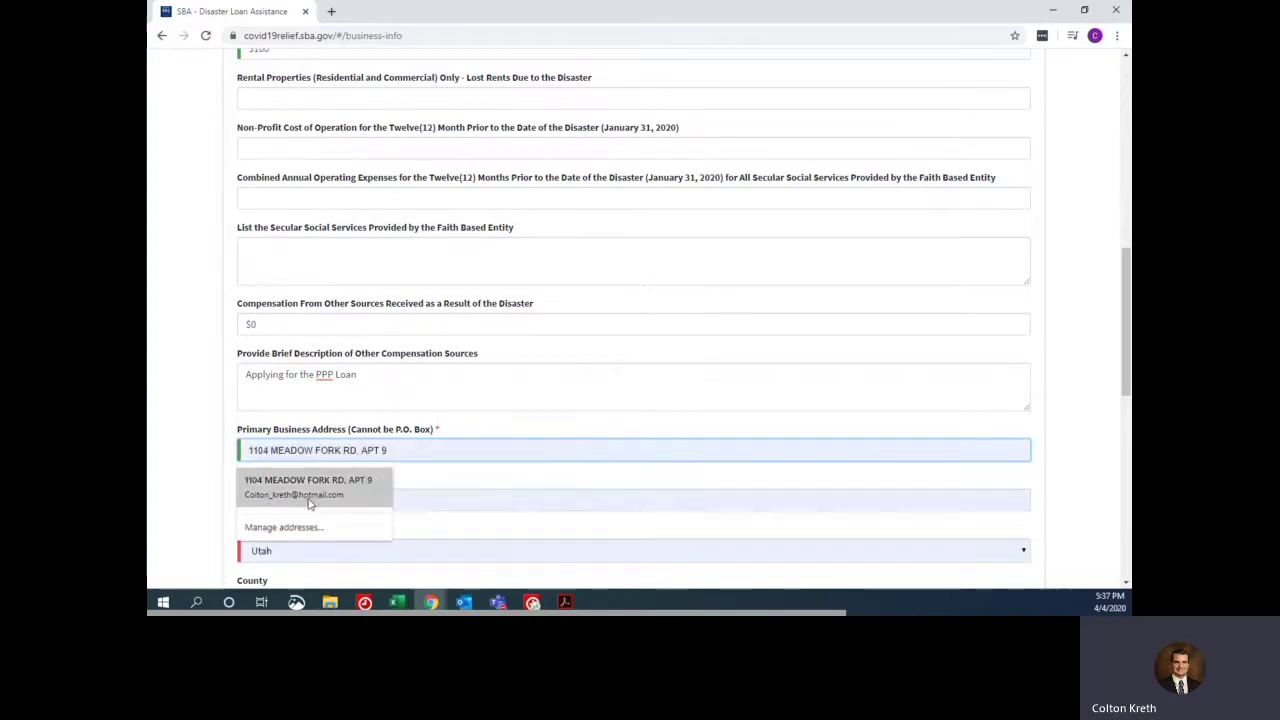
- Autofill the saved business address, retype the business phone number, and check the e-mail
left_click(308, 488)
scroll(425, 230, "down", 2)
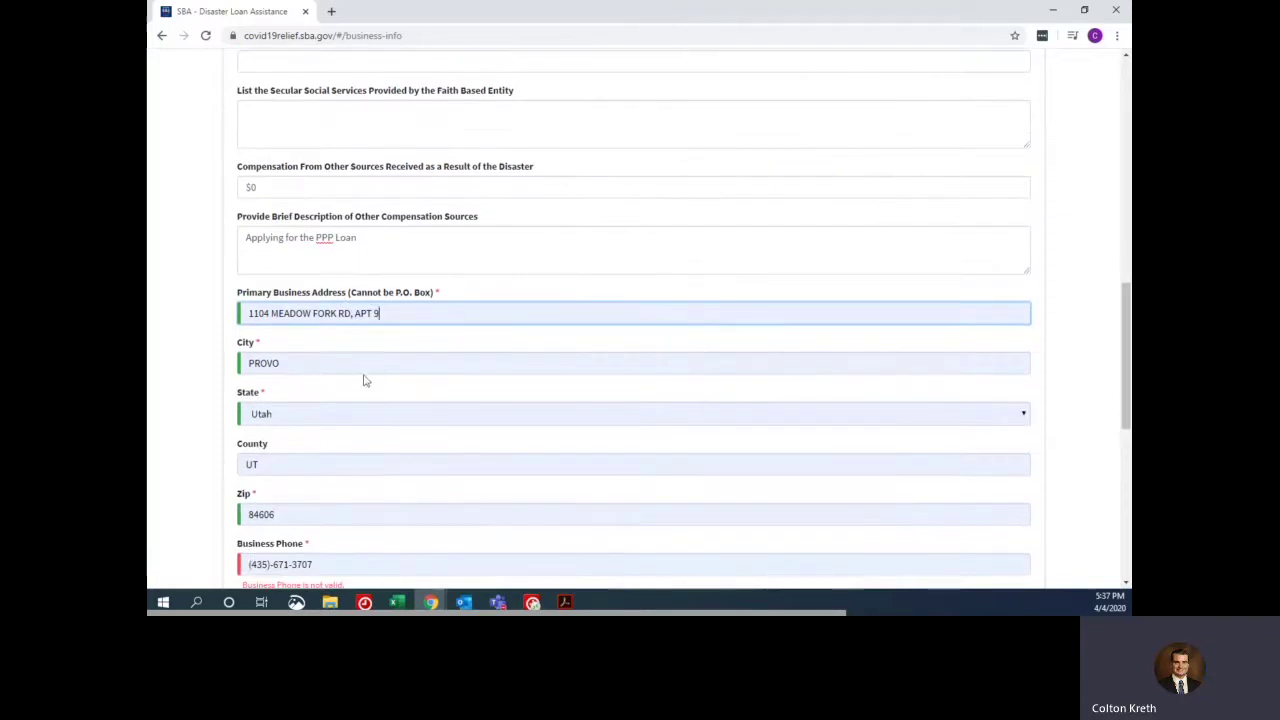
scroll(338, 366, "down", 2)
left_click_drag(329, 440, 191, 426)
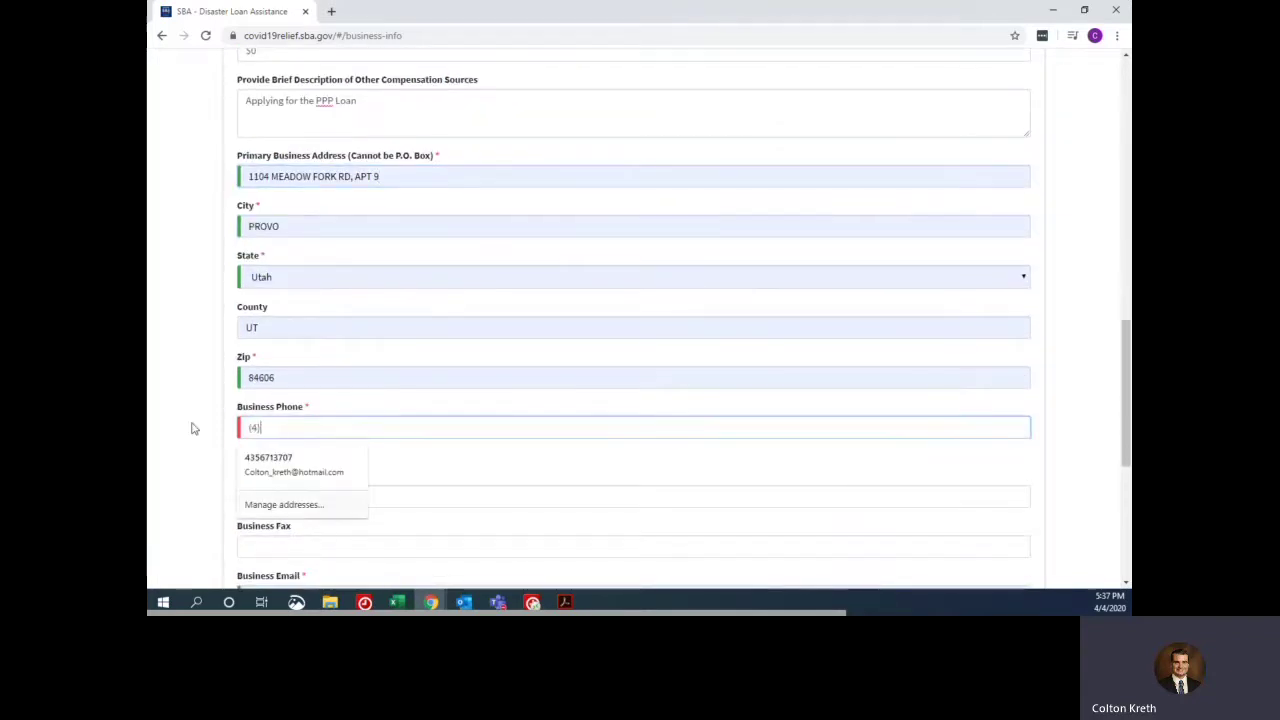
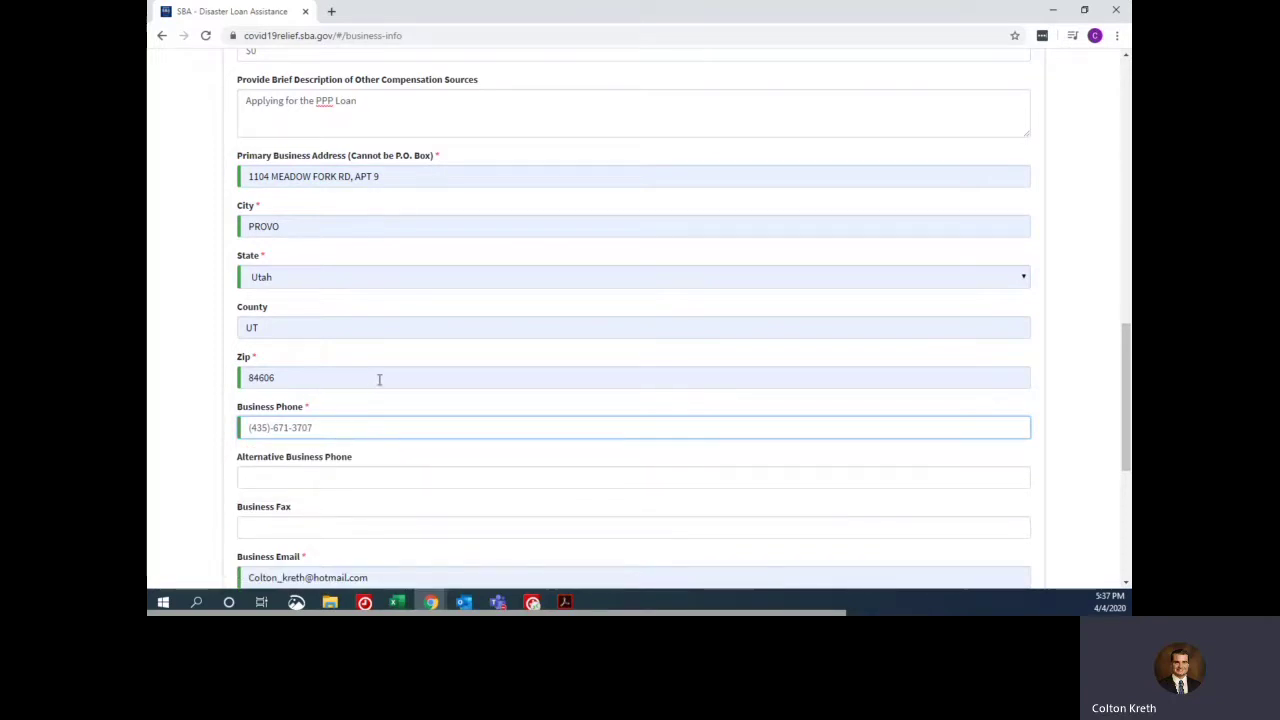
scroll(354, 327, "down", 2)
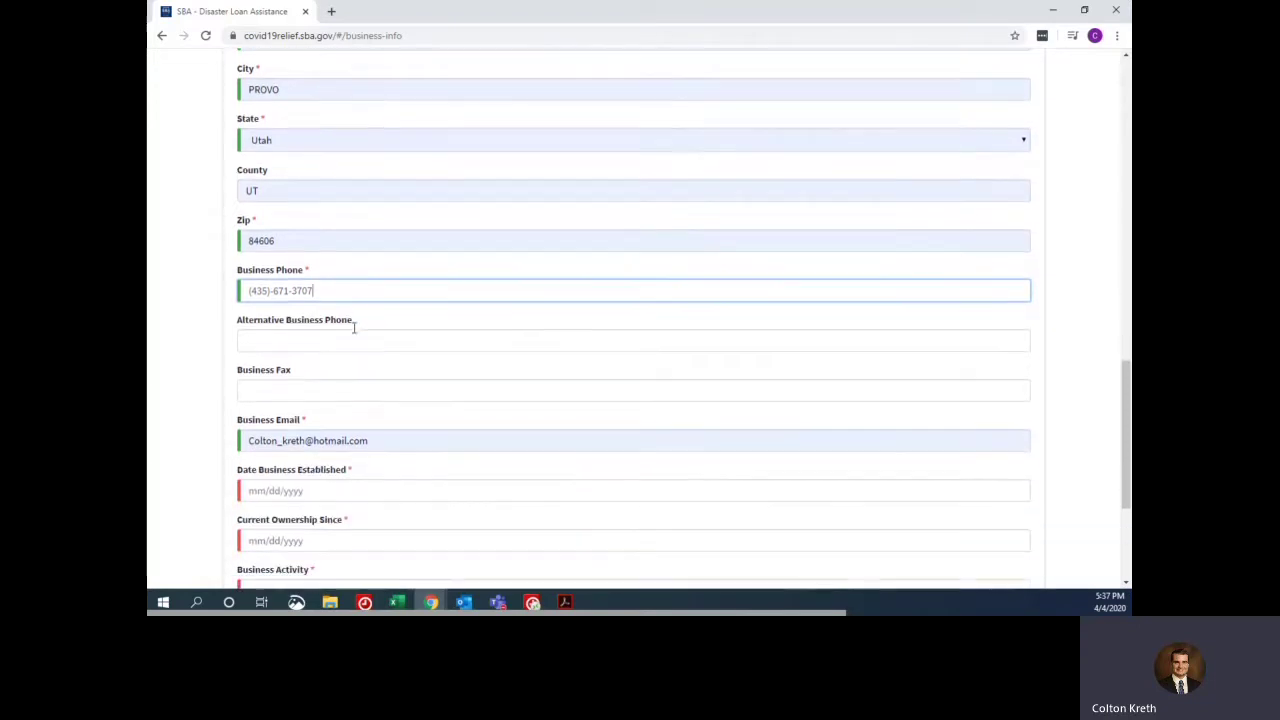
scroll(354, 325, "down", 1)
left_click(372, 379)
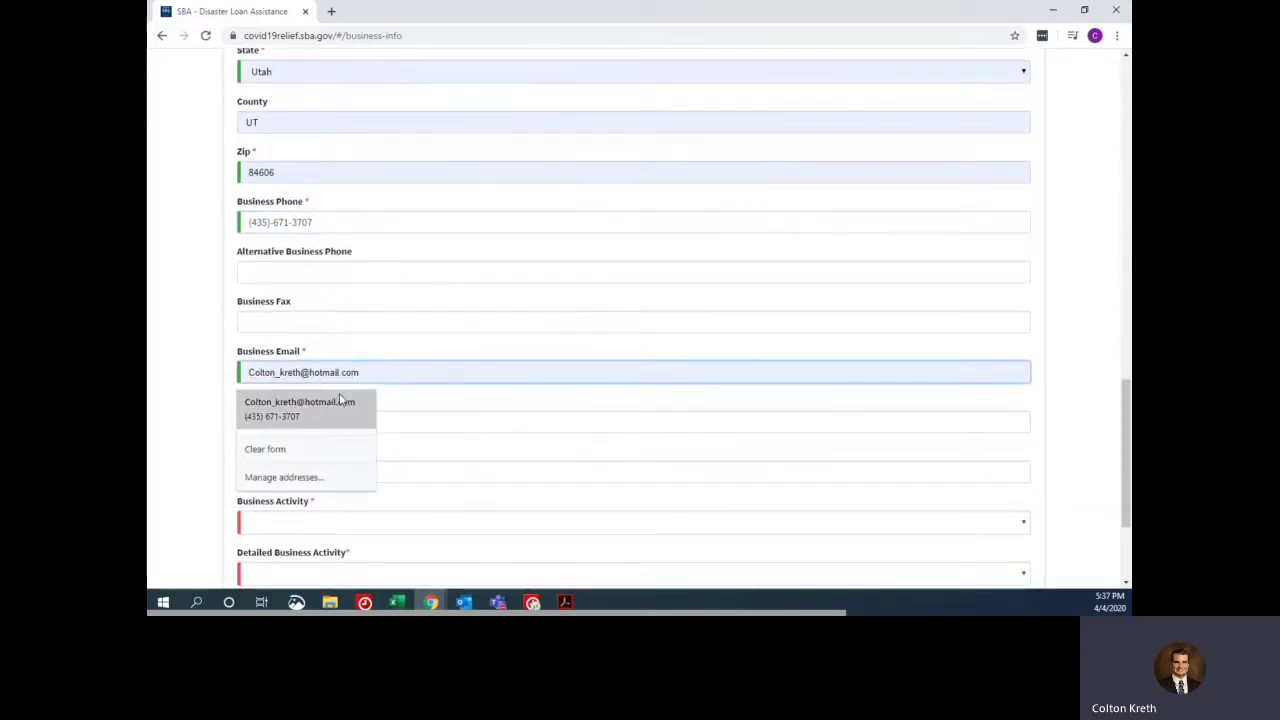
- Set date established to 05/15/2017 and current ownership since to 02/15/2018
left_click(465, 424)
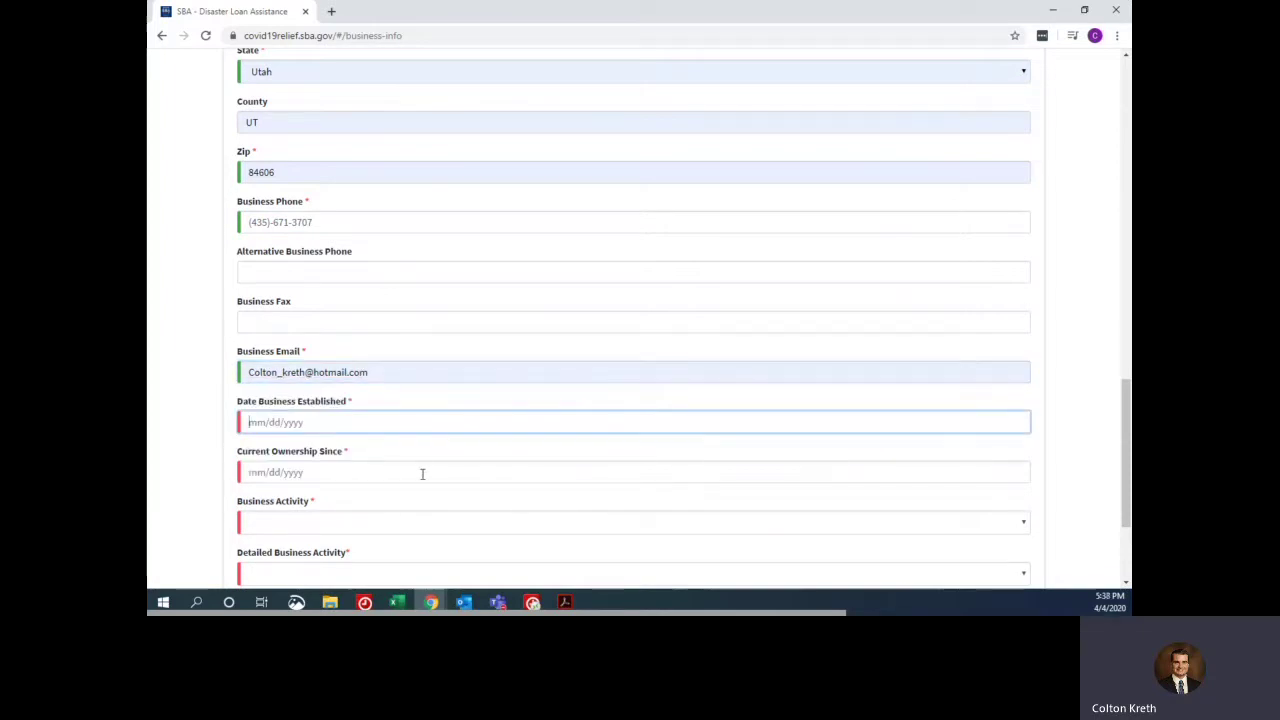
type("05")
type("15")
key("BackSpace")
type("201")
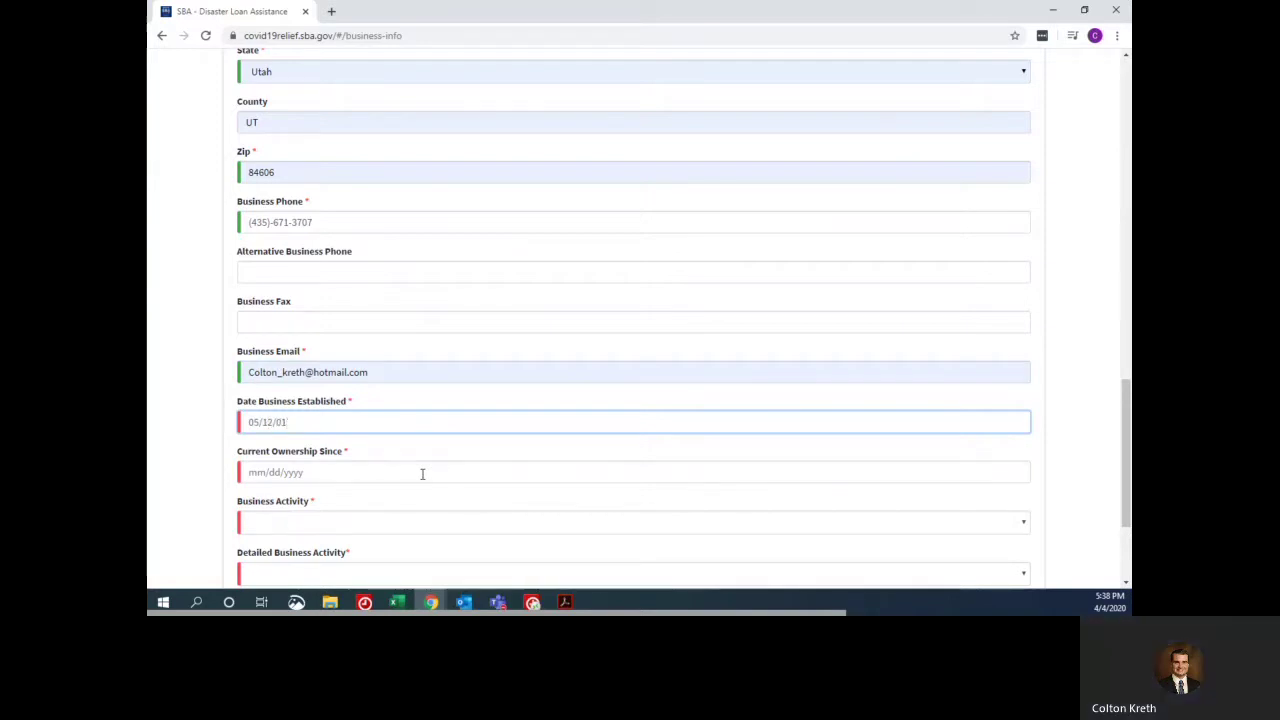
key("BackSpace")
key("BackSpace")
key("BackSpace")
key("BackSpace")
key("BackSpace")
key("BackSpace")
type("15/2017")
left_click(422, 474)
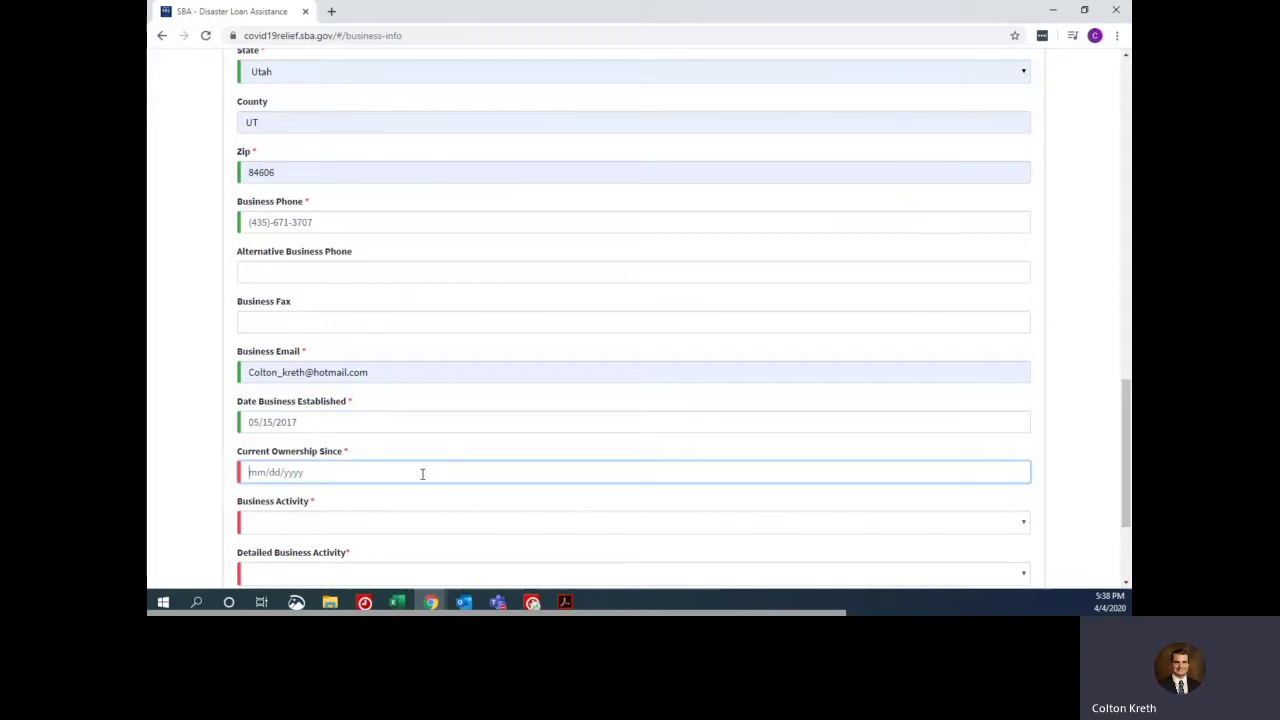
type("02/15")
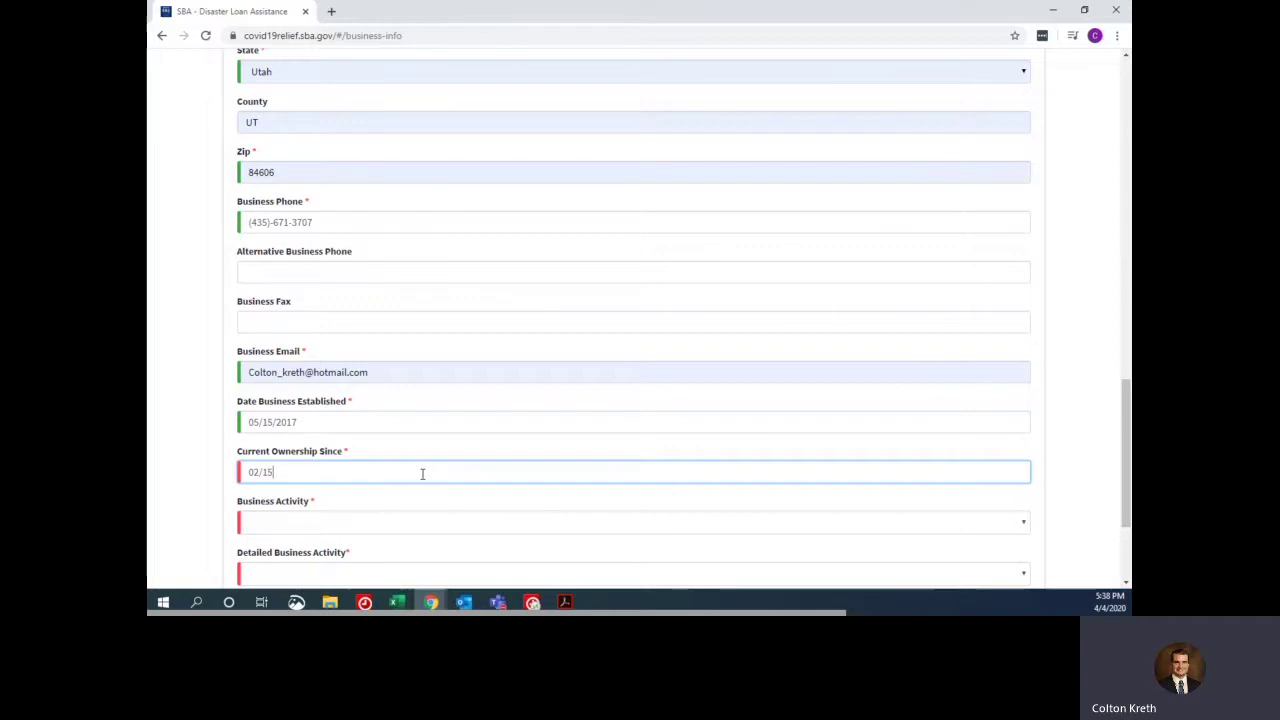
type("/2018")
key("Tab")
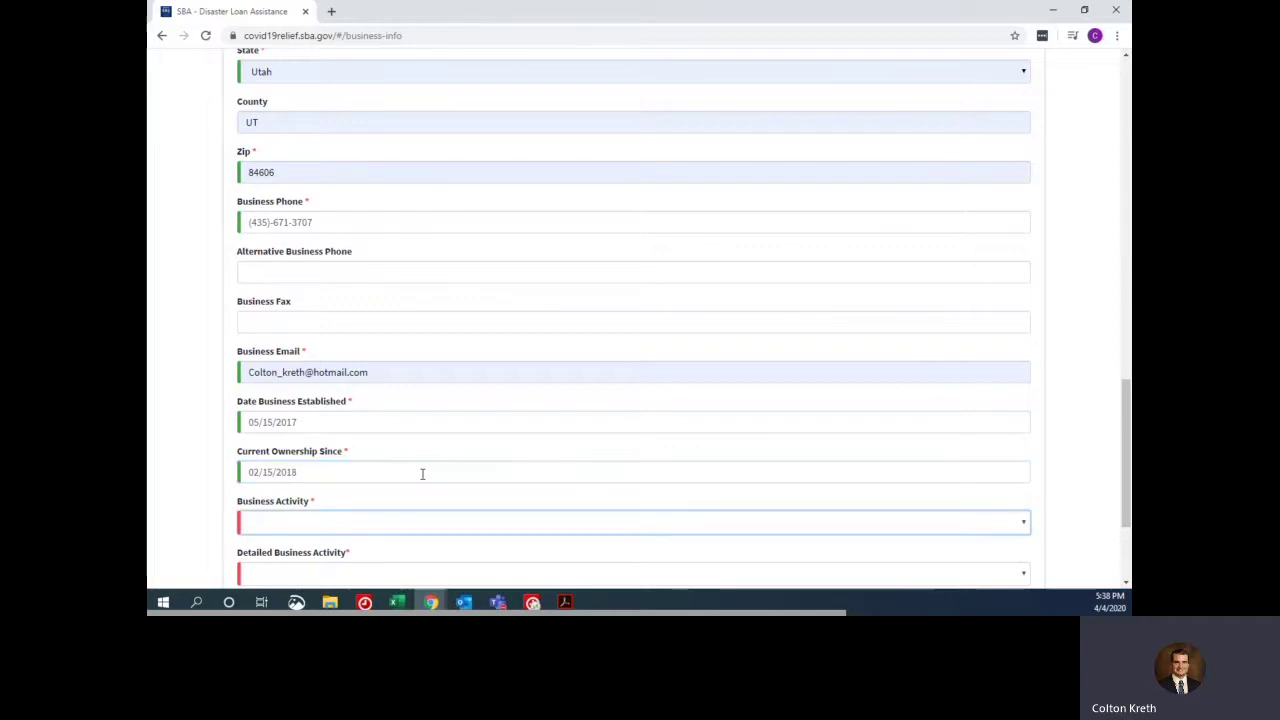
- Choose Business Services as the business activity
scroll(457, 423, "down", 3)
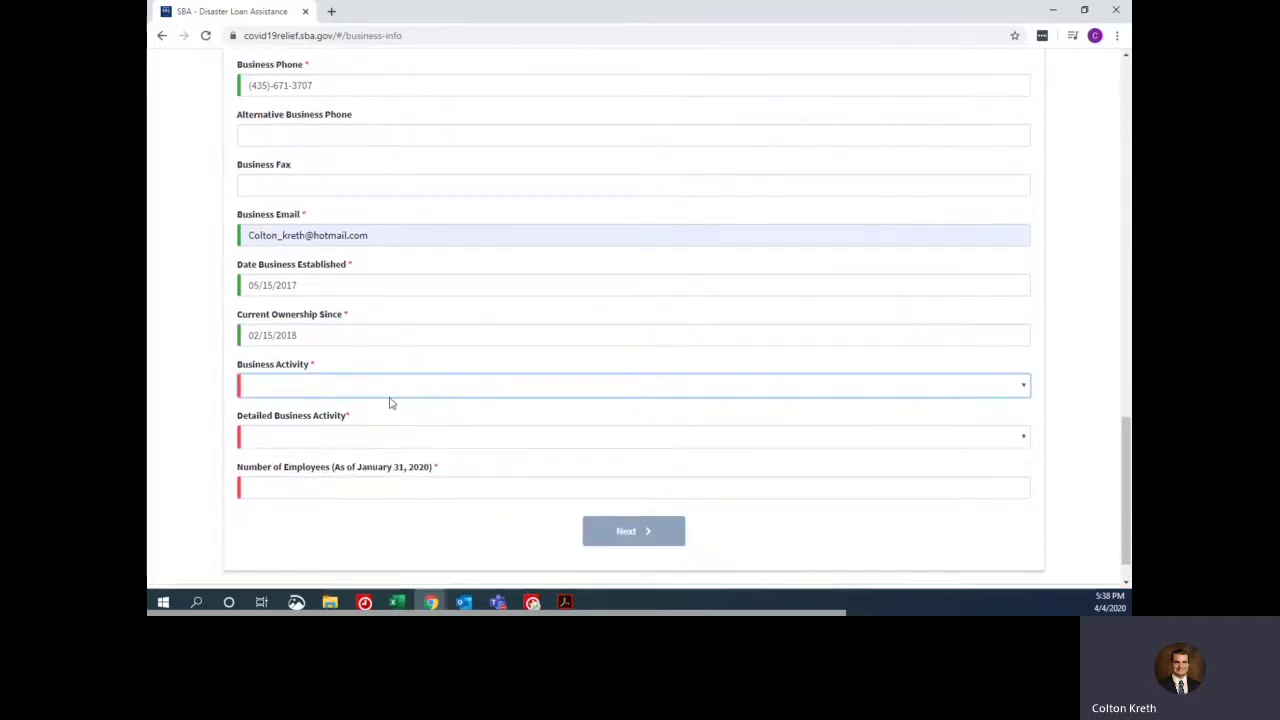
left_click(305, 386)
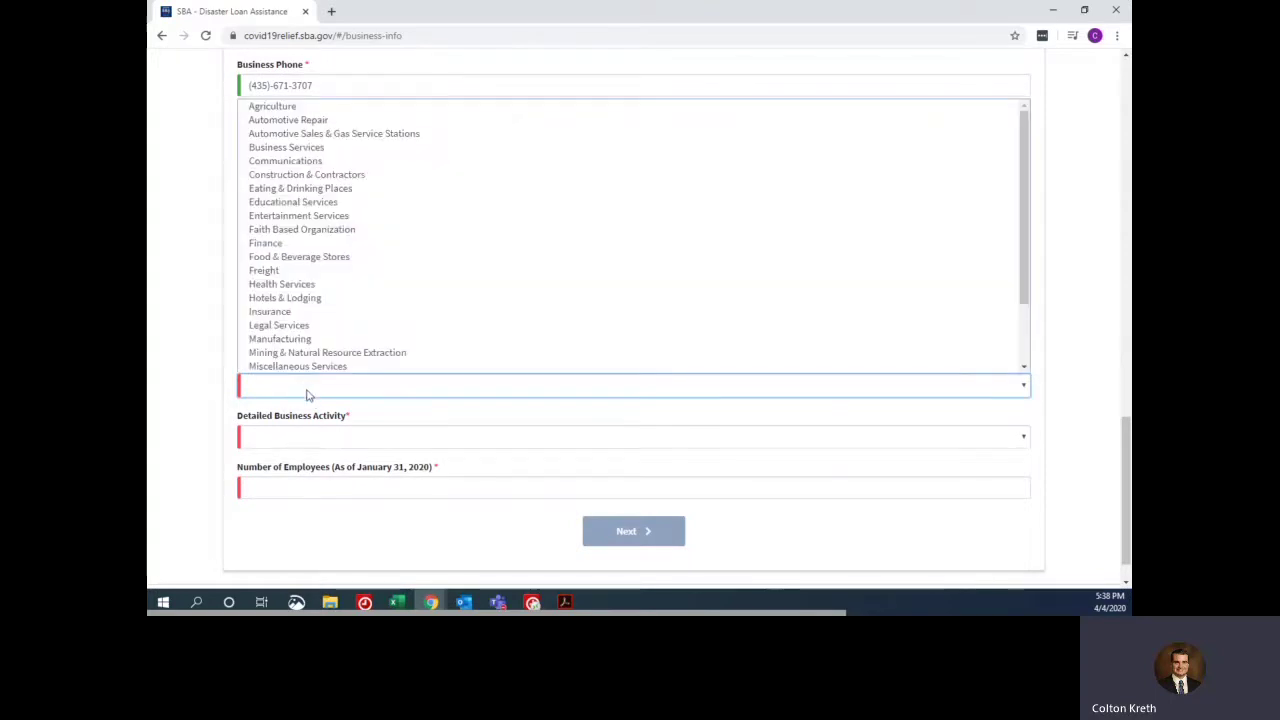
left_click(348, 394)
left_click(348, 394)
left_click(308, 150)
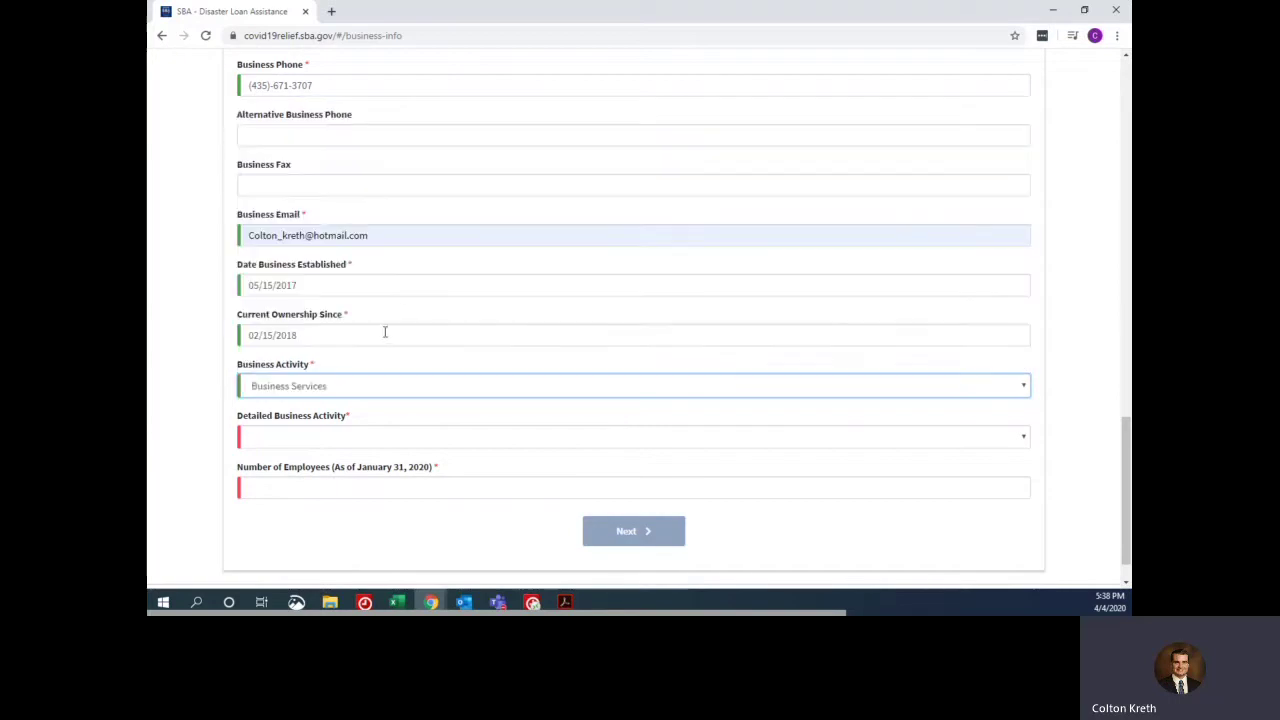
- Set detailed business activity to None of the below and number of employees to 1
scroll(375, 380, "down", 1)
left_click(349, 400)
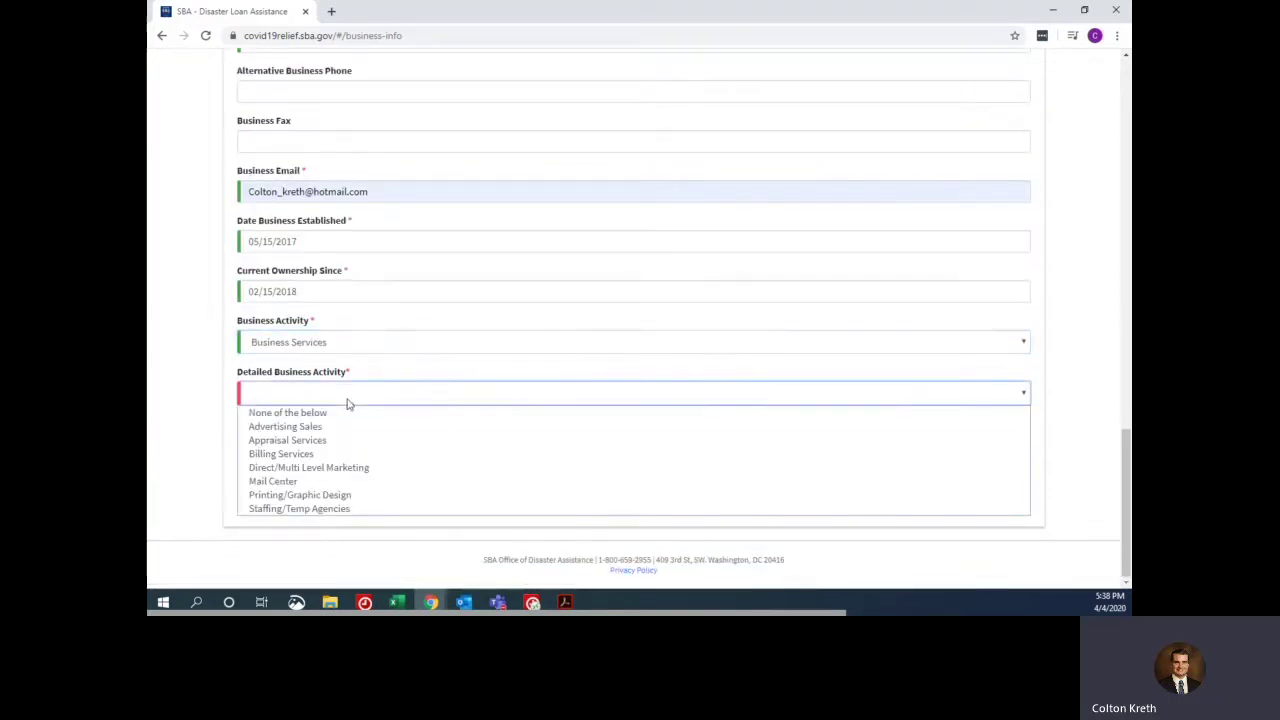
left_click(348, 413)
left_click(321, 398)
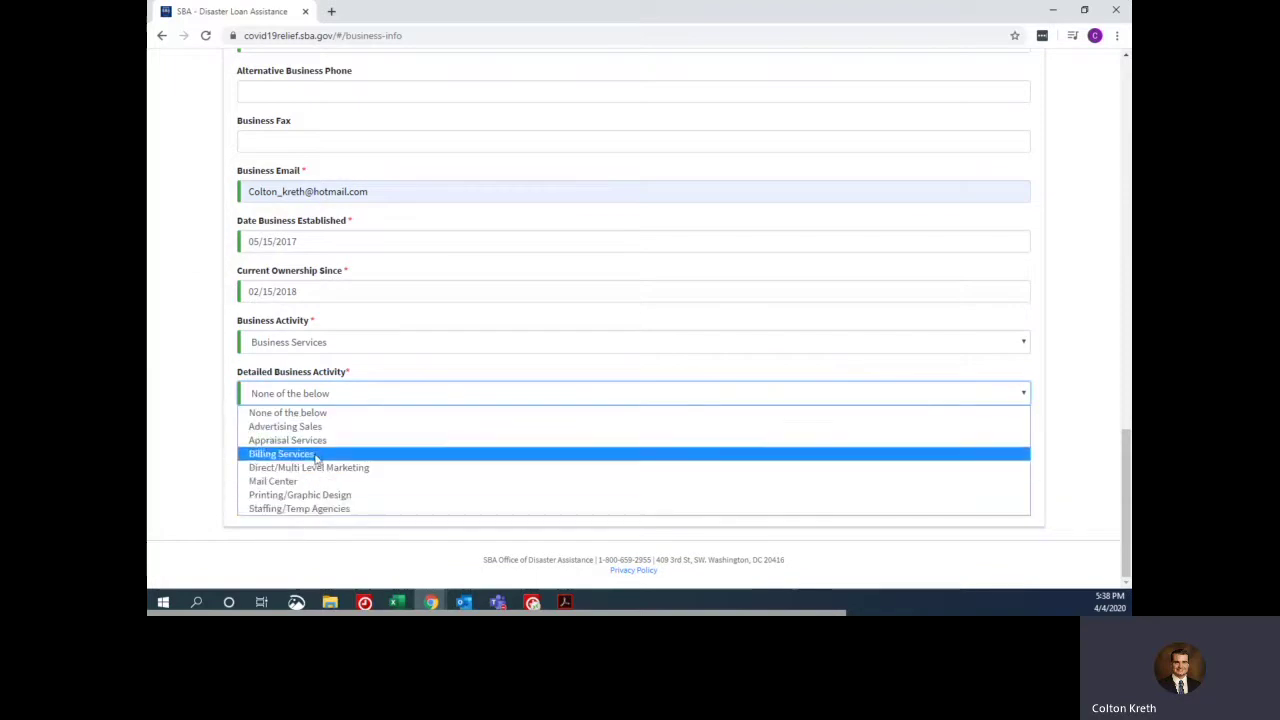
left_click(338, 398)
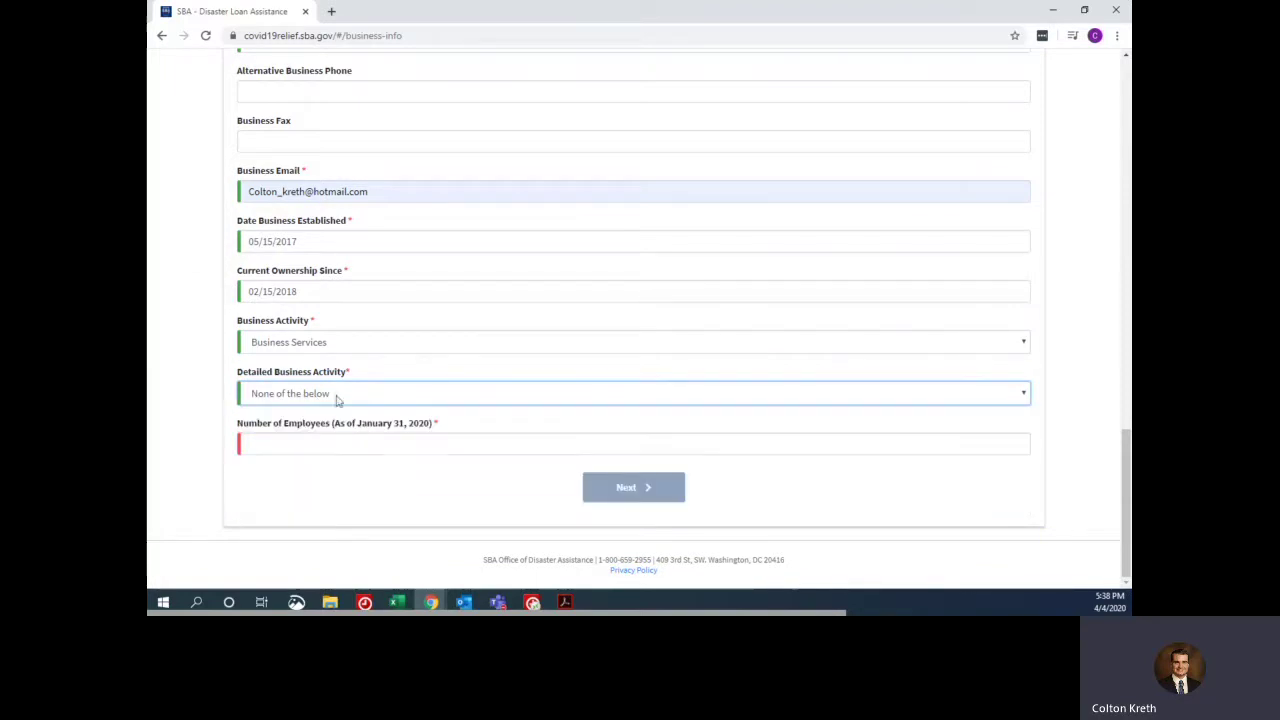
left_click(357, 404)
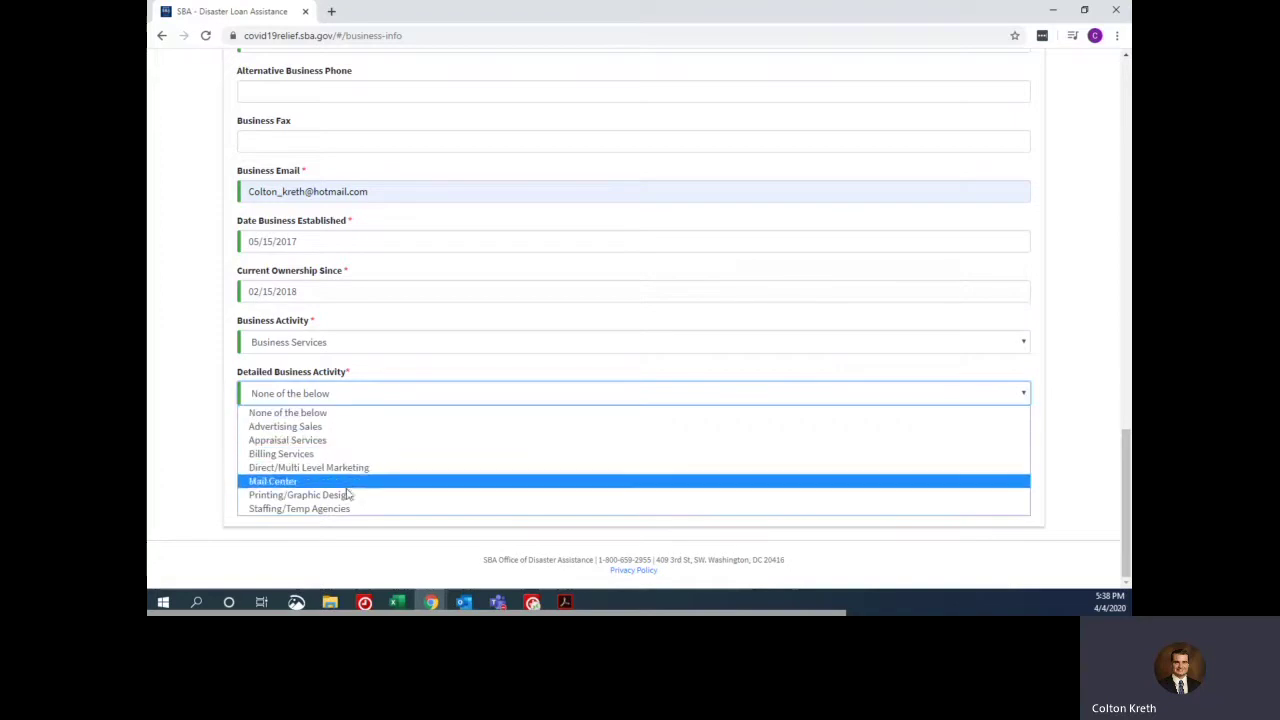
left_click(362, 403)
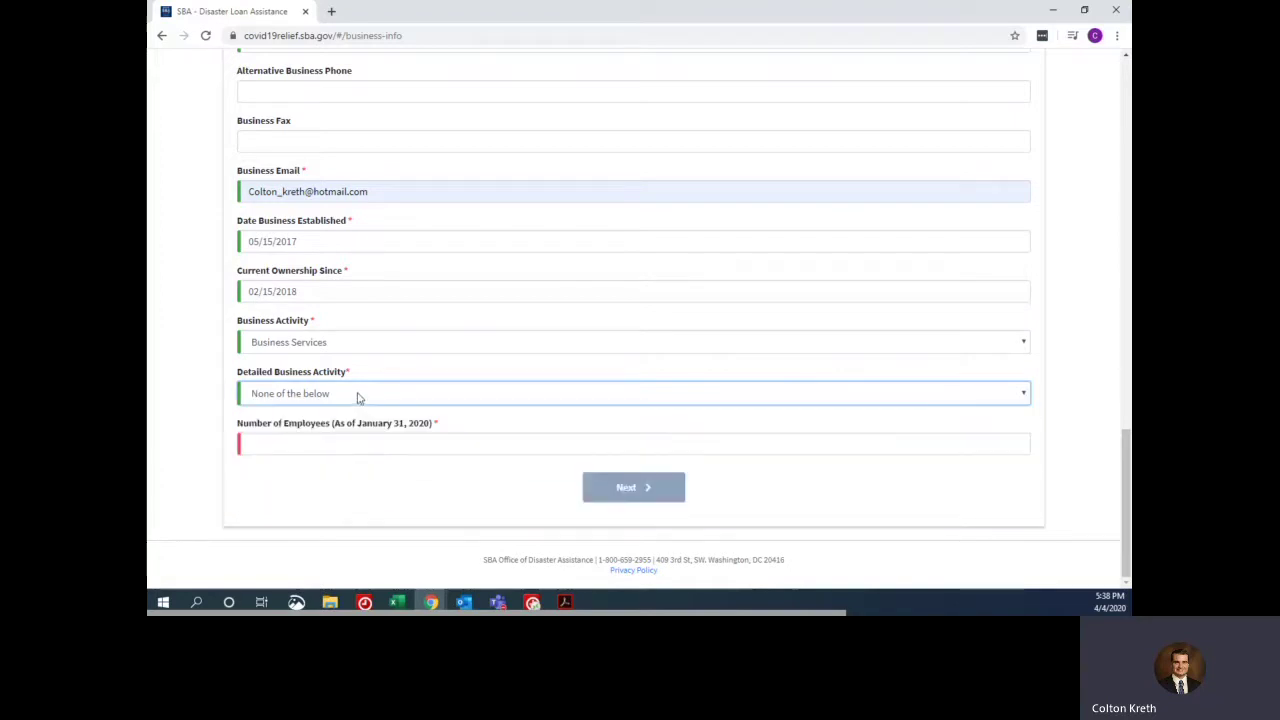
left_click(330, 444)
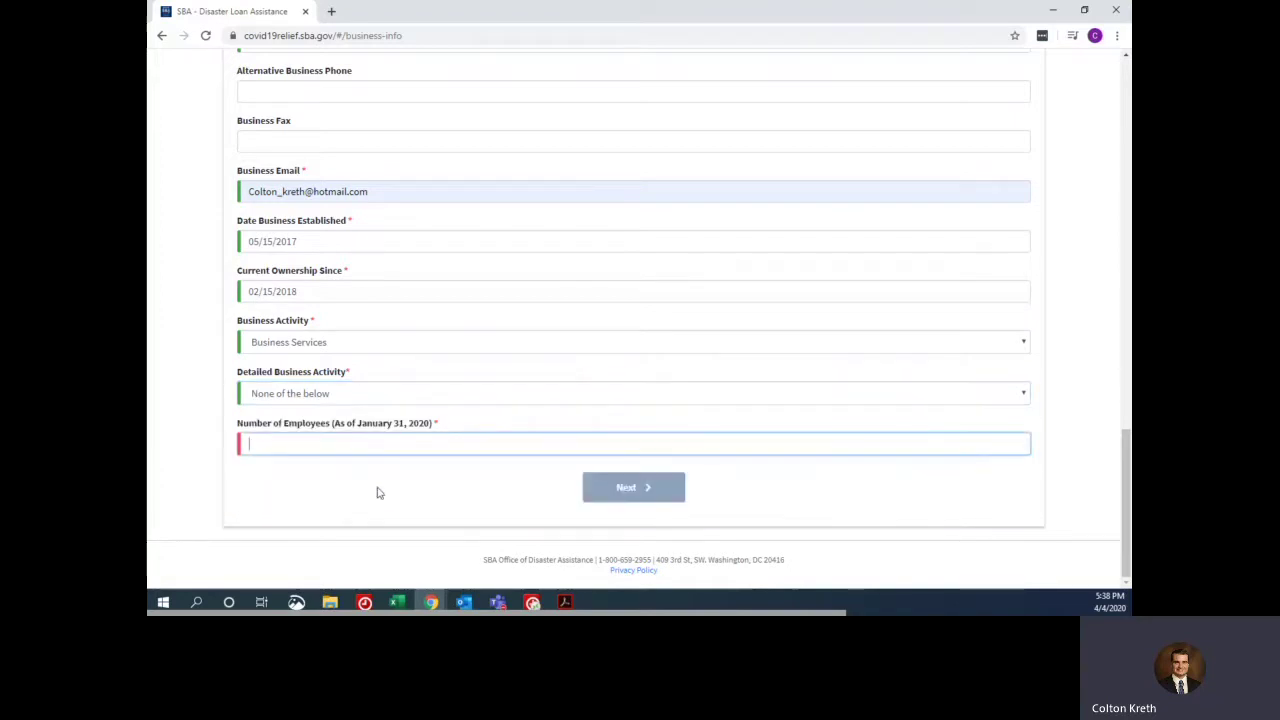
type("1")
left_click(378, 493)
- Proceed to the Business Owners Information step
left_click(638, 503)
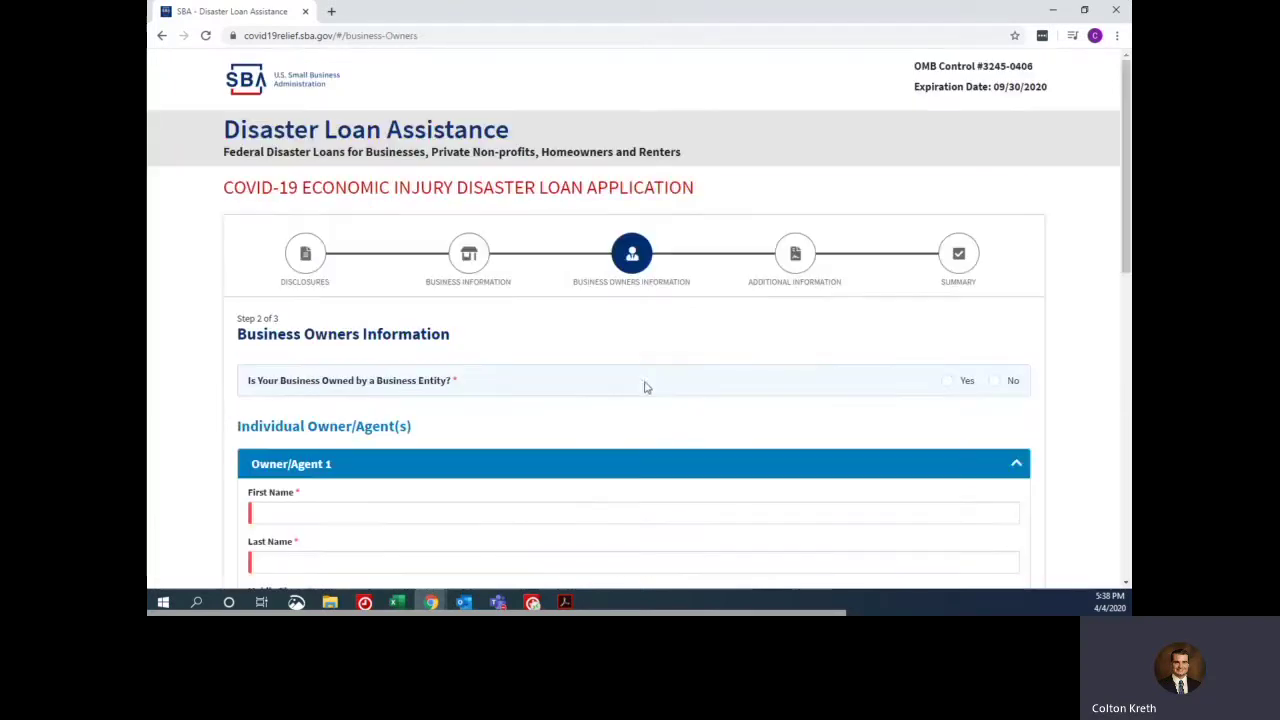
scroll(580, 305, "down", 2)
scroll(576, 308, "up", 2)
scroll(523, 463, "down", 3)
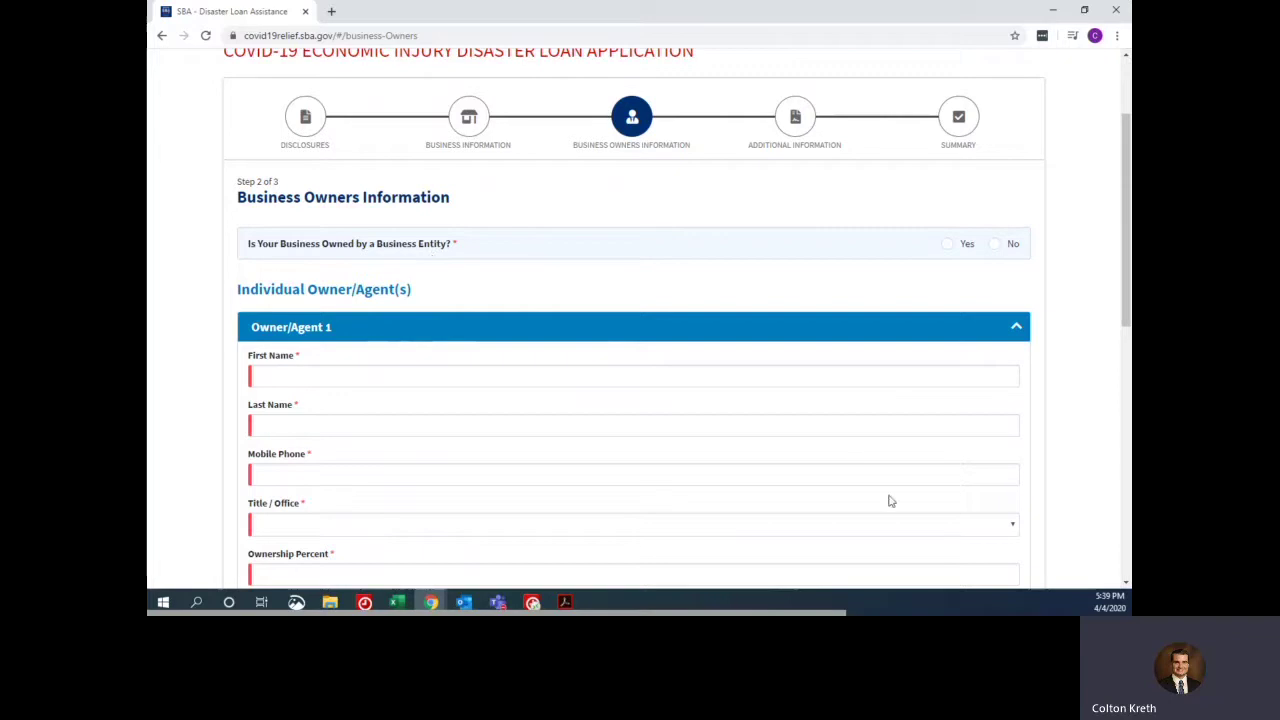
- Preview the Parent Entity fields with Yes, then answer No to business-entity ownership
left_click(994, 244)
left_click(948, 245)
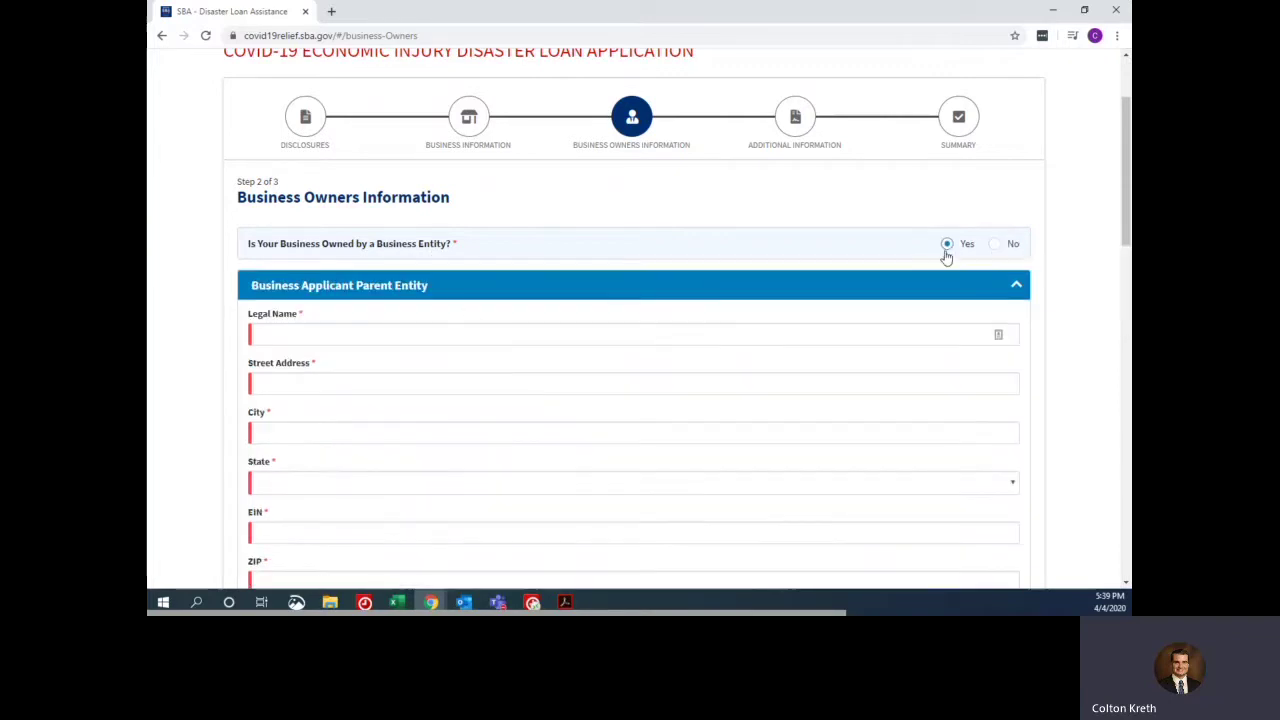
scroll(320, 300, "down", 3)
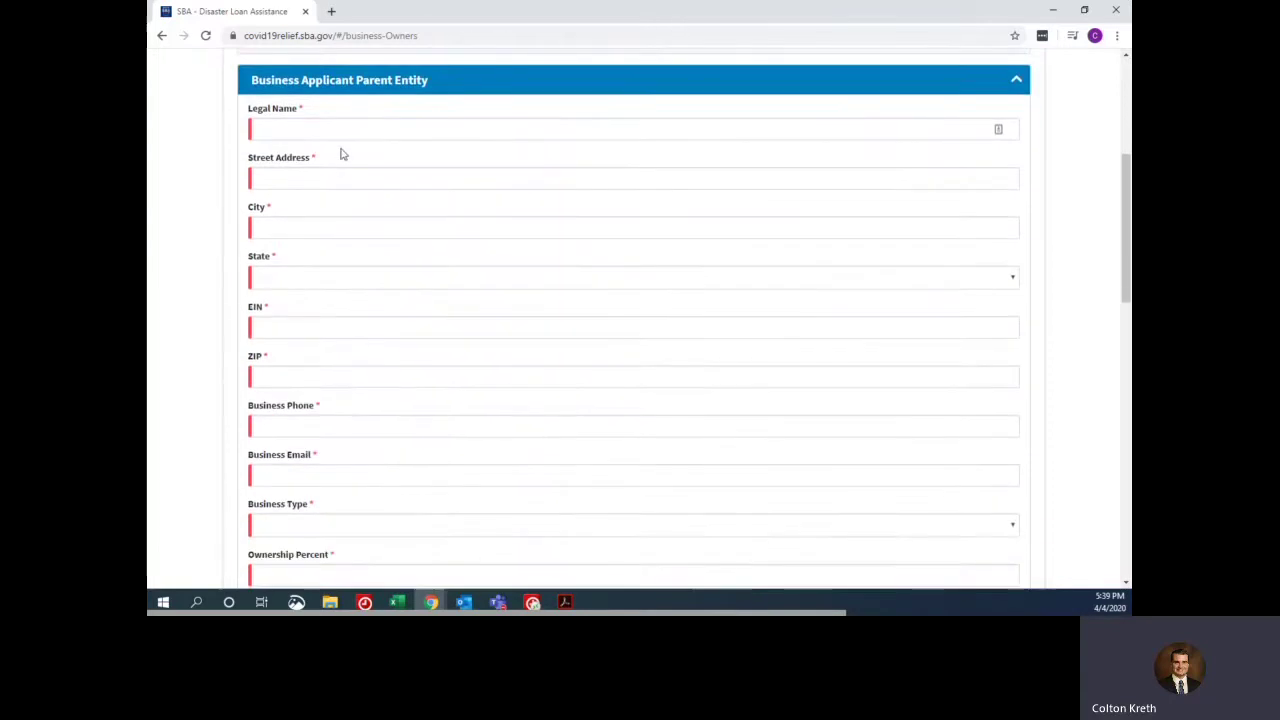
scroll(268, 165, "down", 1)
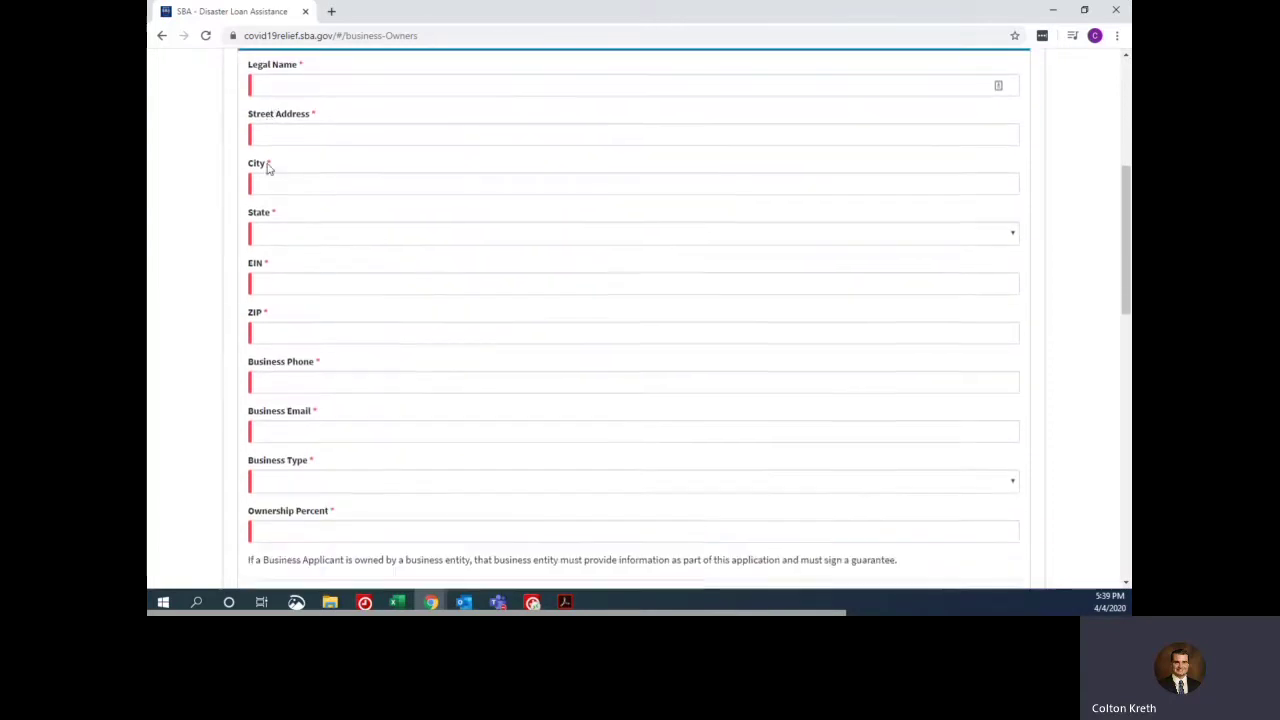
scroll(302, 347, "down", 2)
scroll(302, 348, "up", 5)
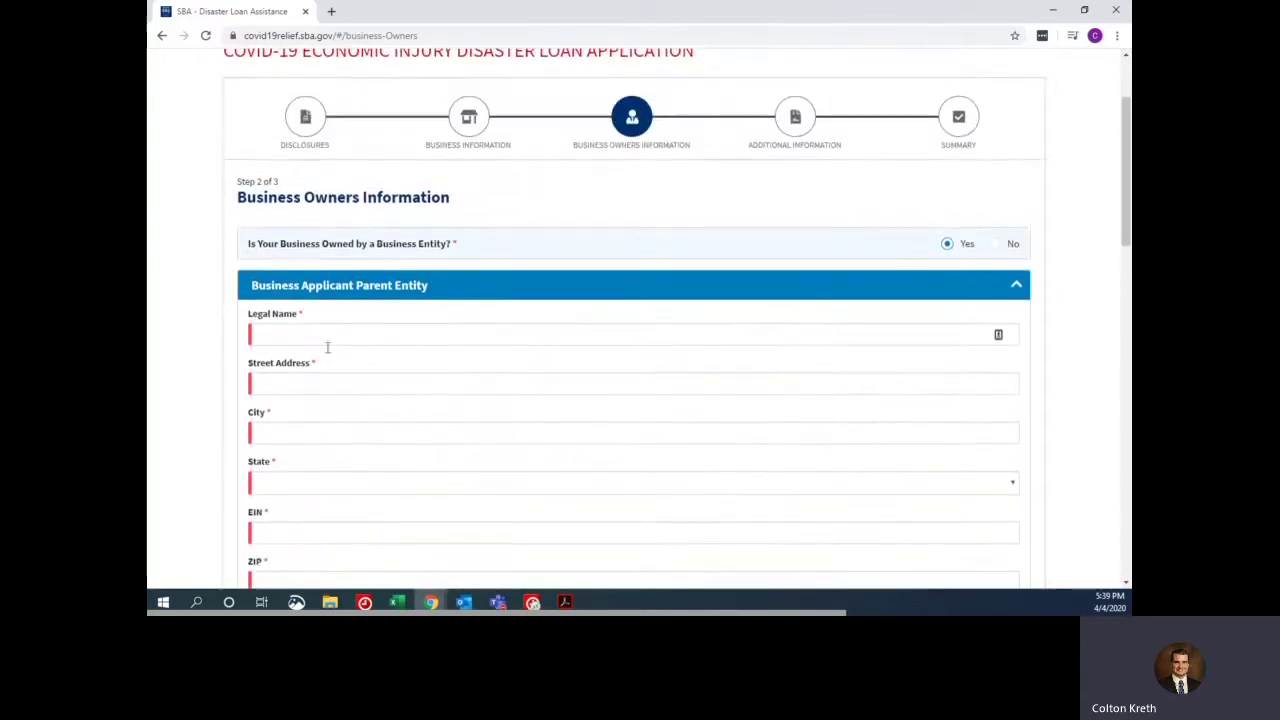
scroll(346, 343, "down", 2)
scroll(310, 410, "down", 2)
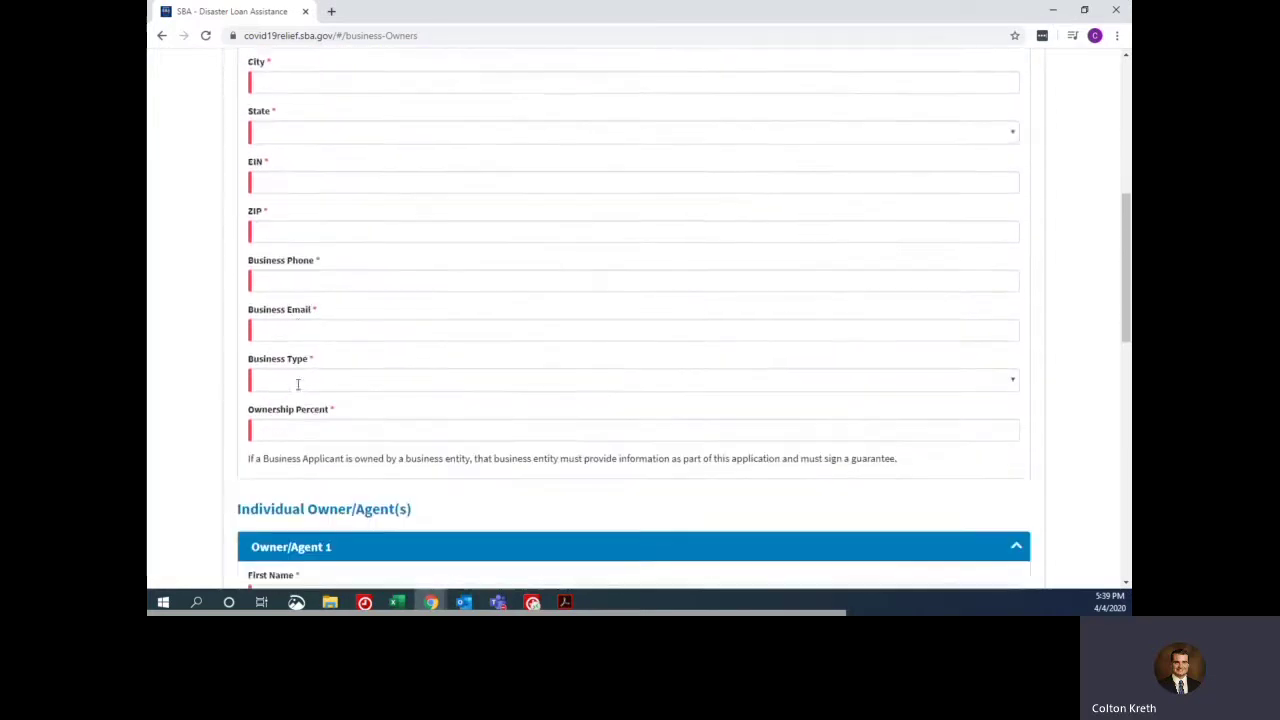
scroll(375, 415, "up", 4)
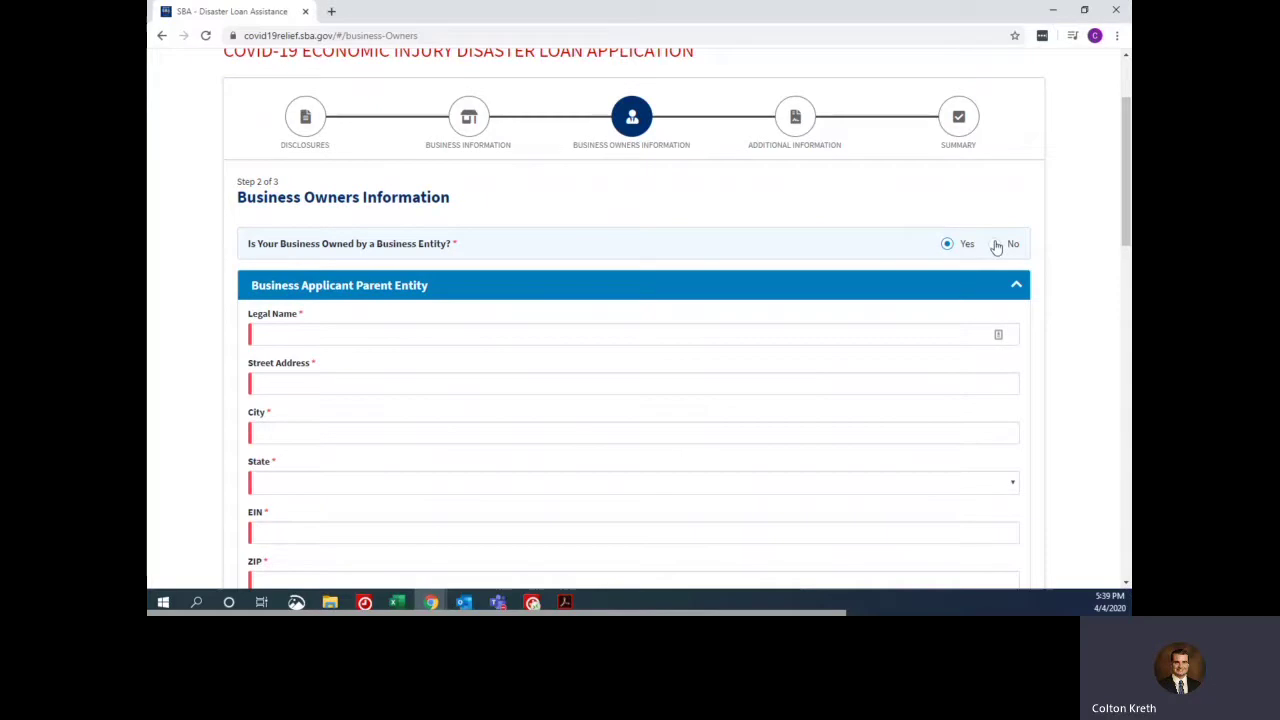
left_click(997, 247)
scroll(505, 140, "down", 1)
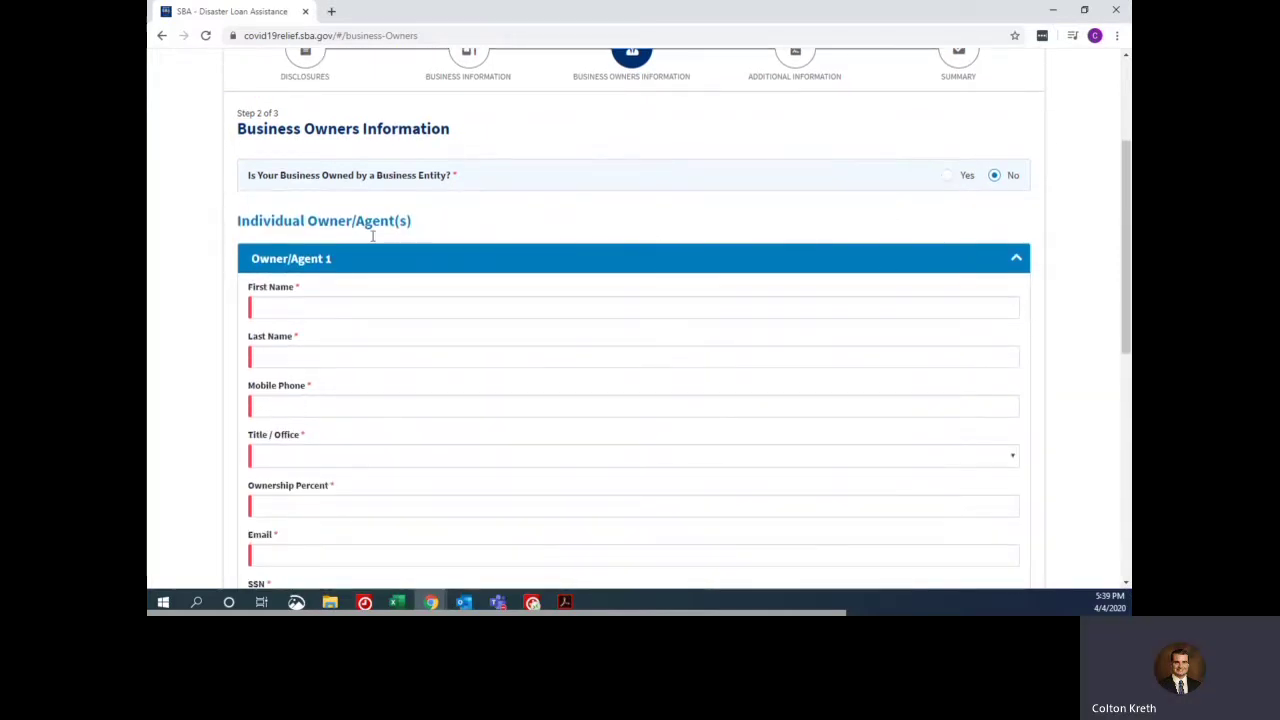
- Autofill the owner's name, phone and email, correct the mobile phone number, and set title to Owner
scroll(354, 247, "down", 1)
left_click(295, 234)
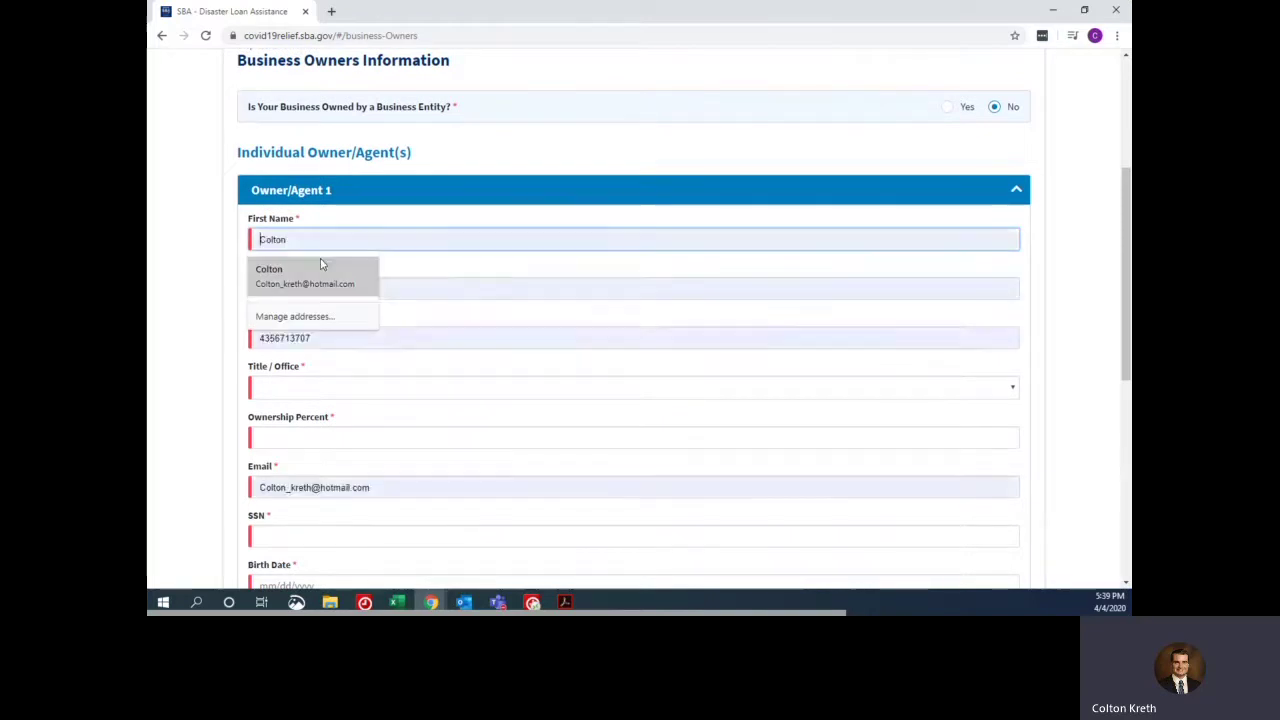
left_click(323, 268)
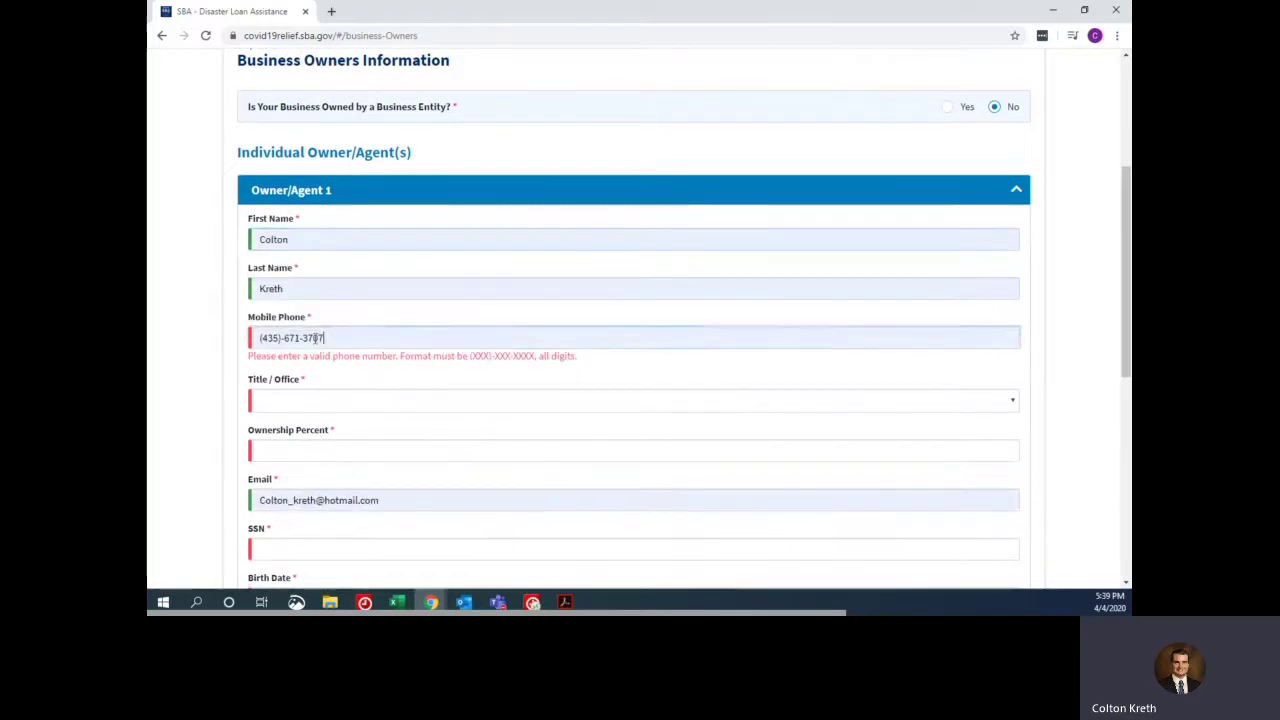
left_click_drag(345, 340, 251, 337)
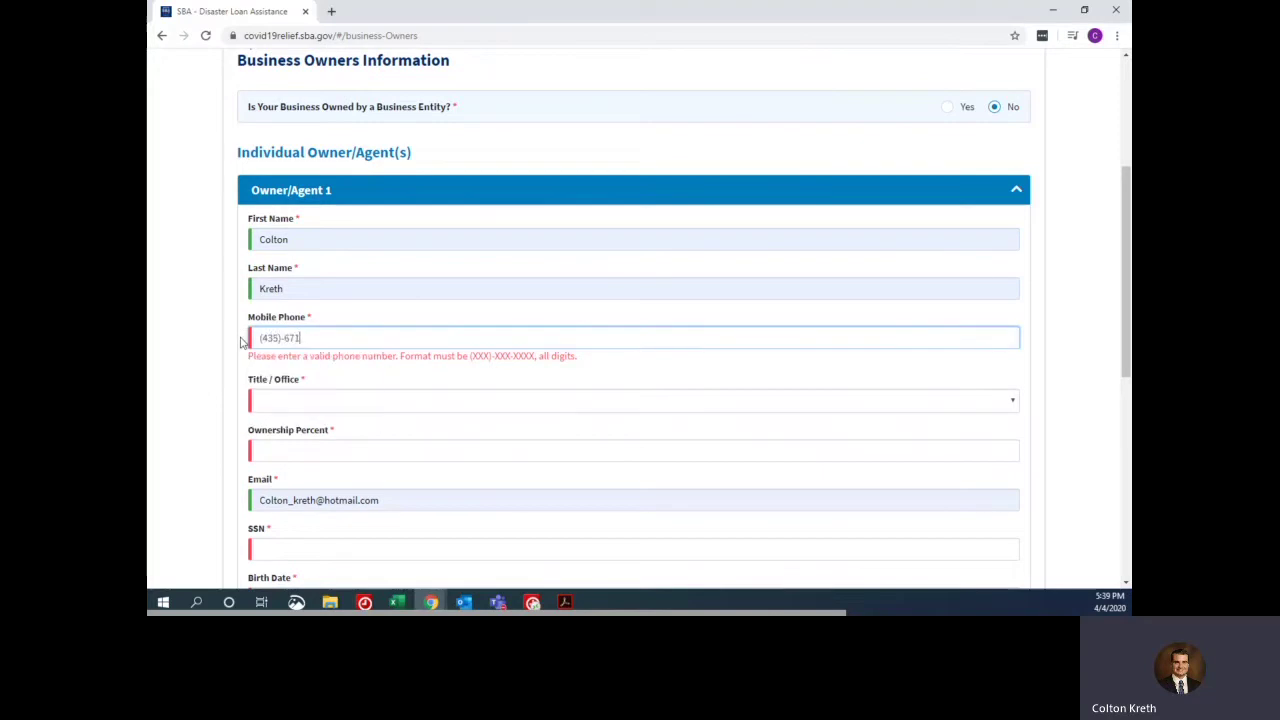
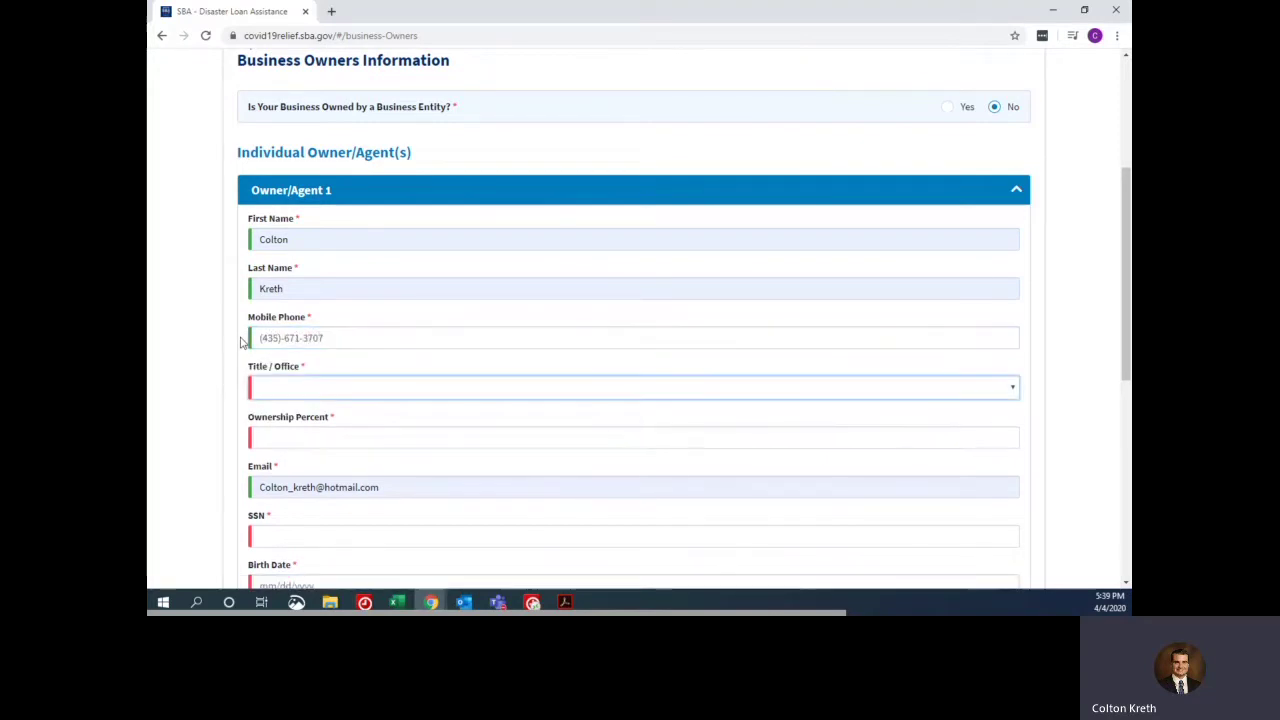
left_click(300, 388)
left_click(285, 408)
- Enter 100 percent ownership and the owner's Social Security number
left_click(319, 431)
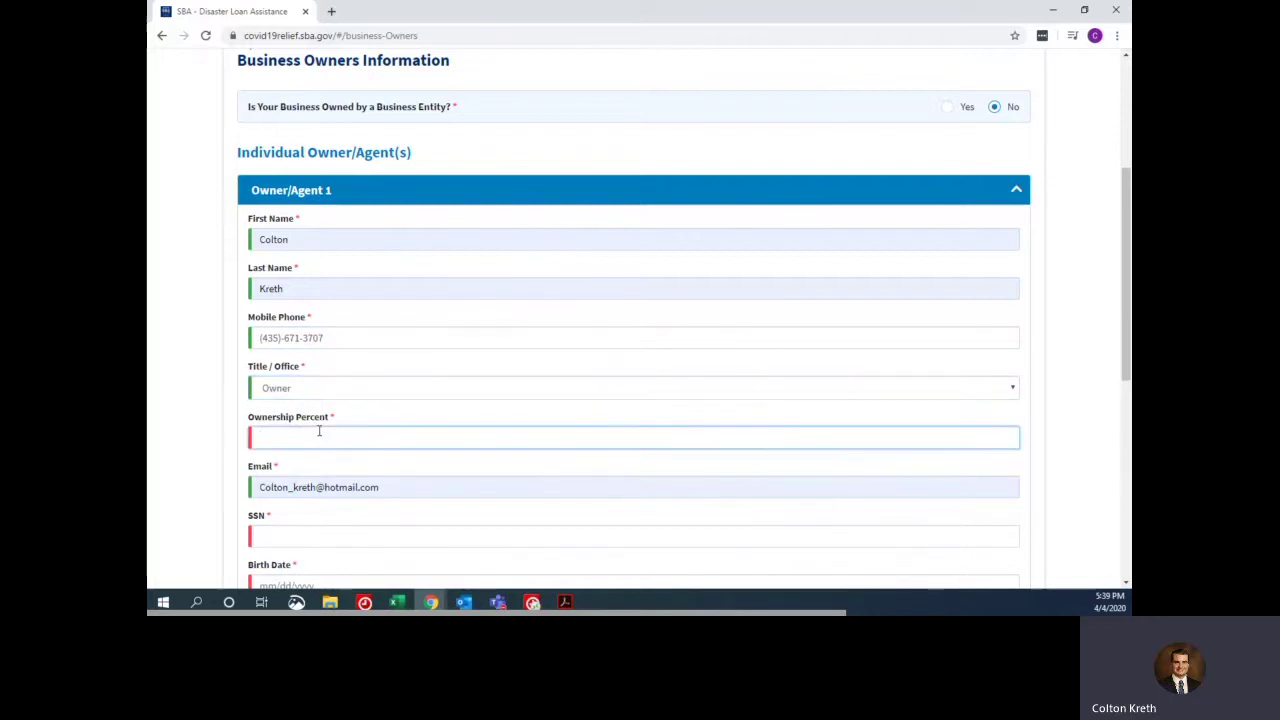
type("100")
key("Tab")
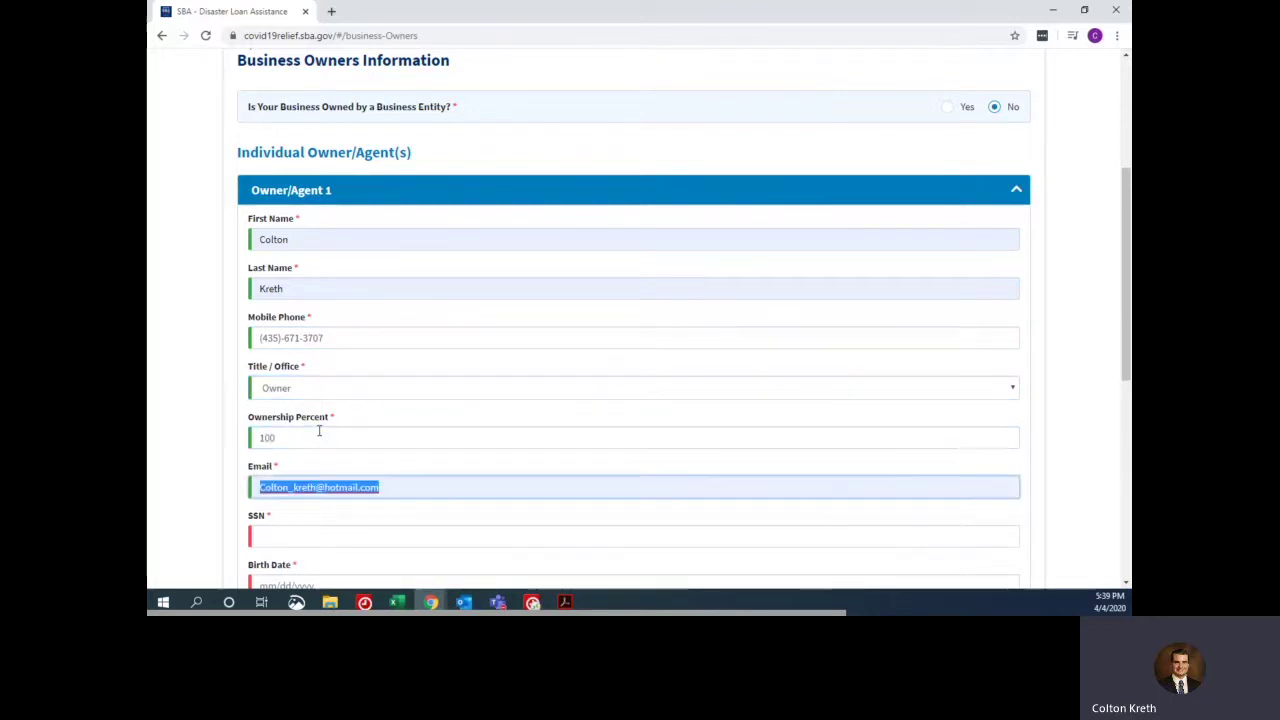
key("Tab")
scroll(378, 424, "down", 1)
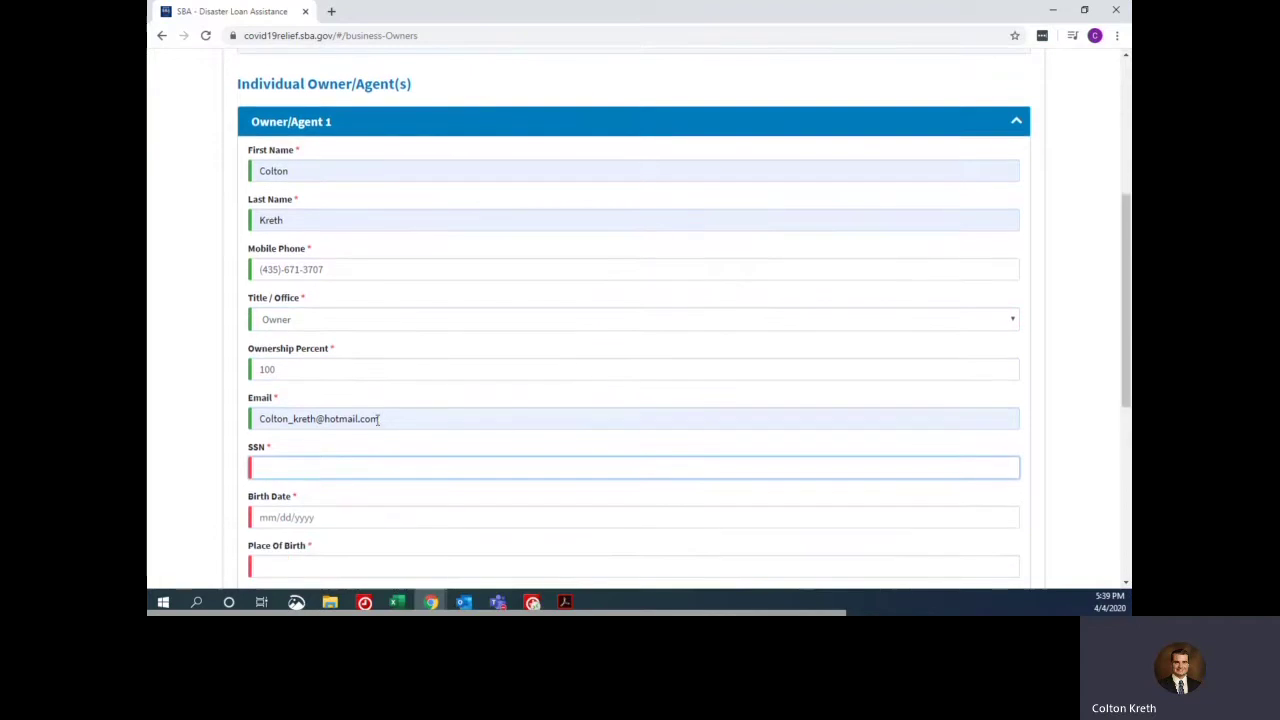
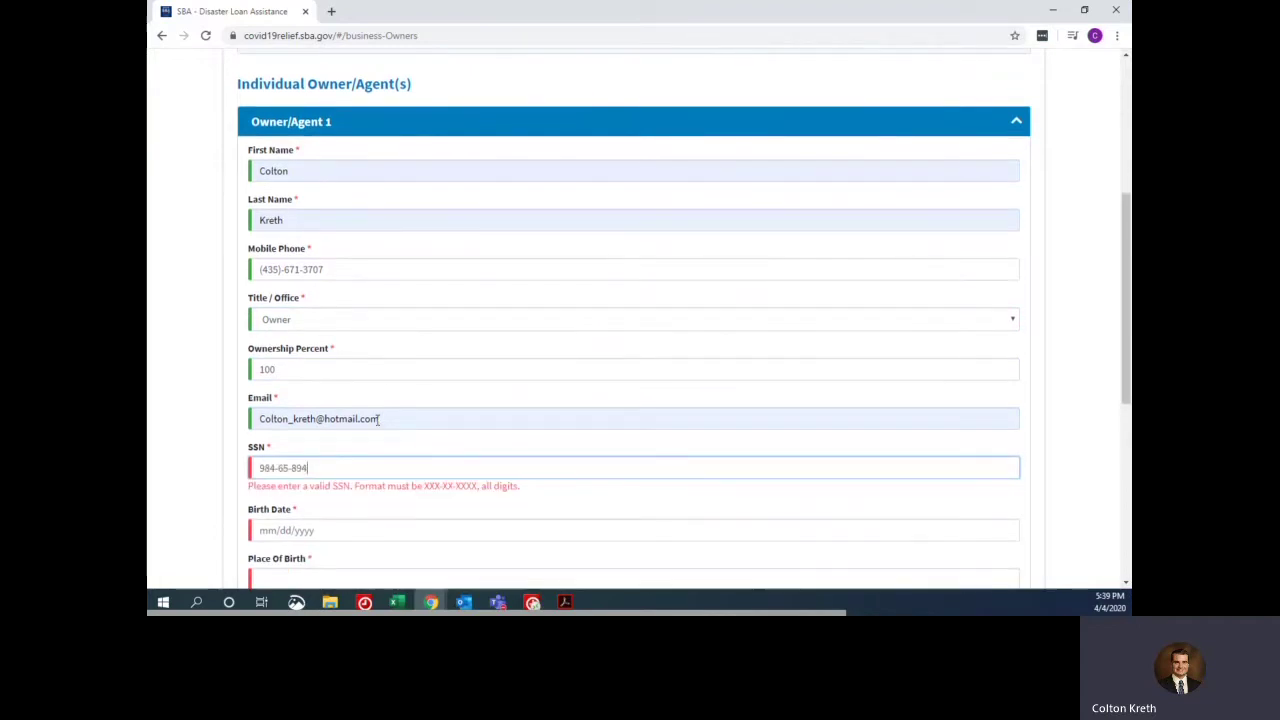
key("Tab")
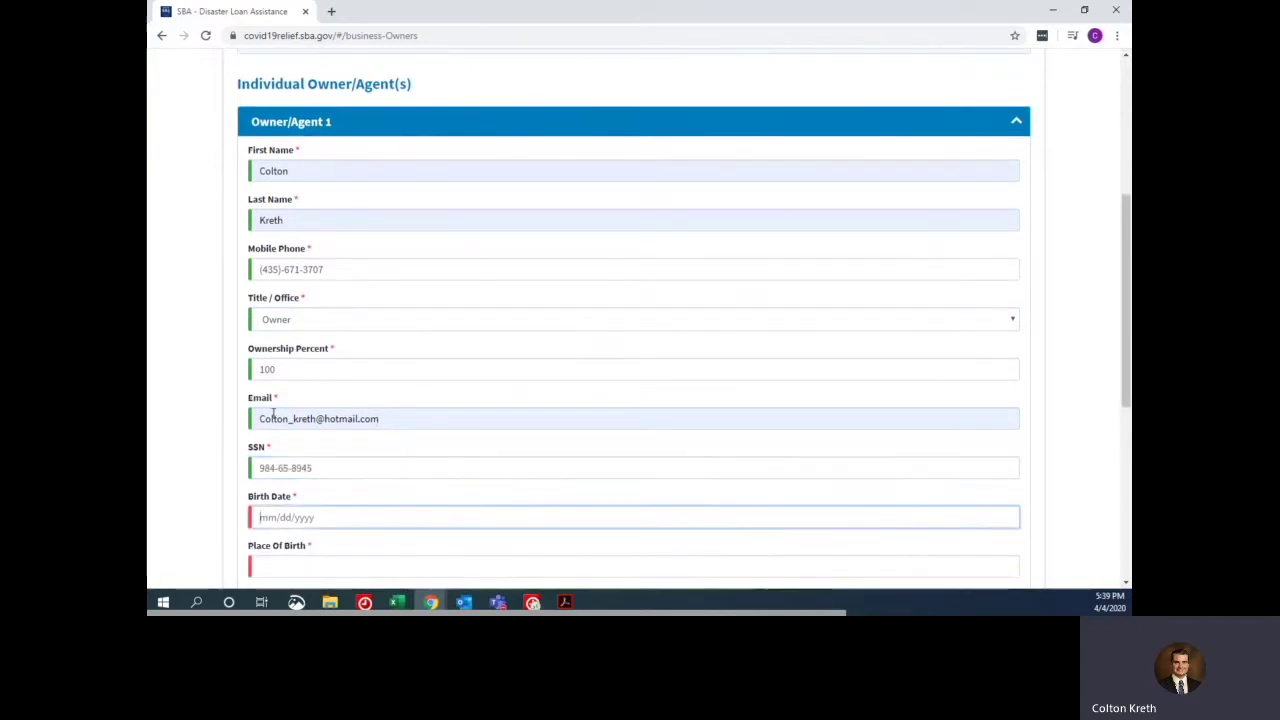
- Enter the owner's birth date and place of birth, and mark U.S. citizenship Yes
type("03/15")
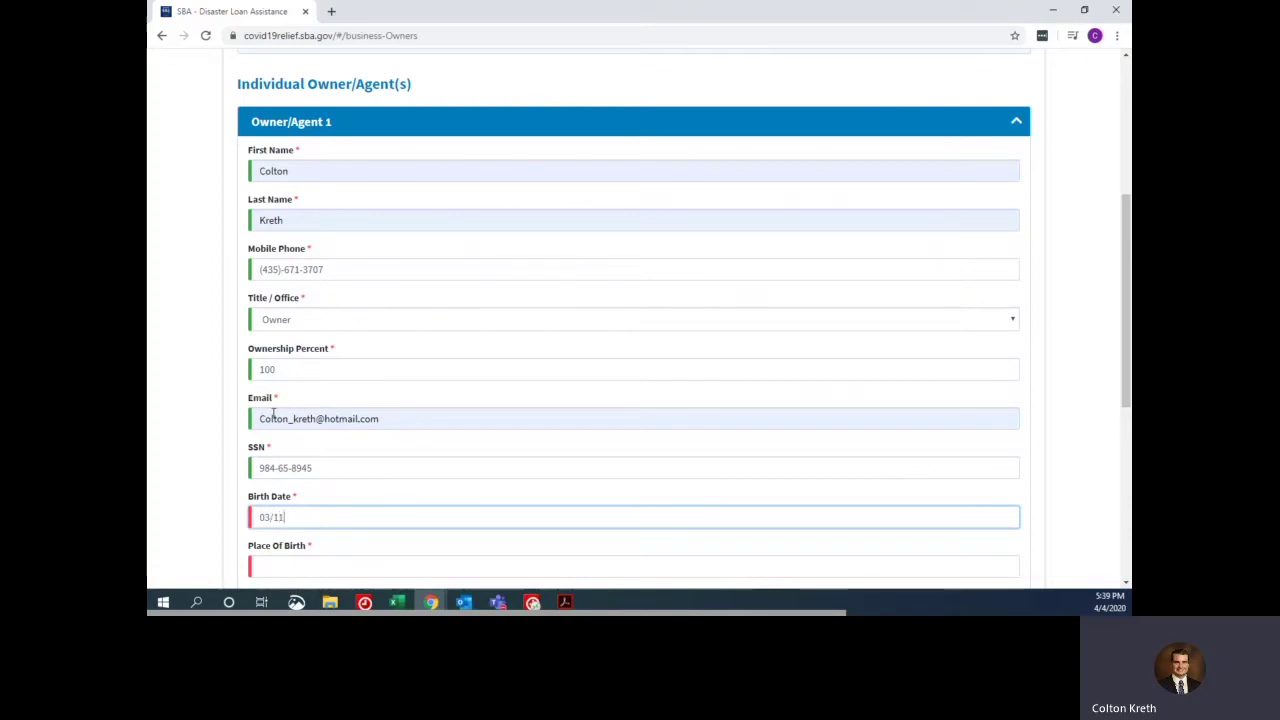
type("/19")
key("BackSpace")
key("BackSpace")
key("BackSpace")
key("BackSpace")
key("BackSpace")
key("BackSpace")
key("BackSpace")
key("BackSpace")
key("Tab")
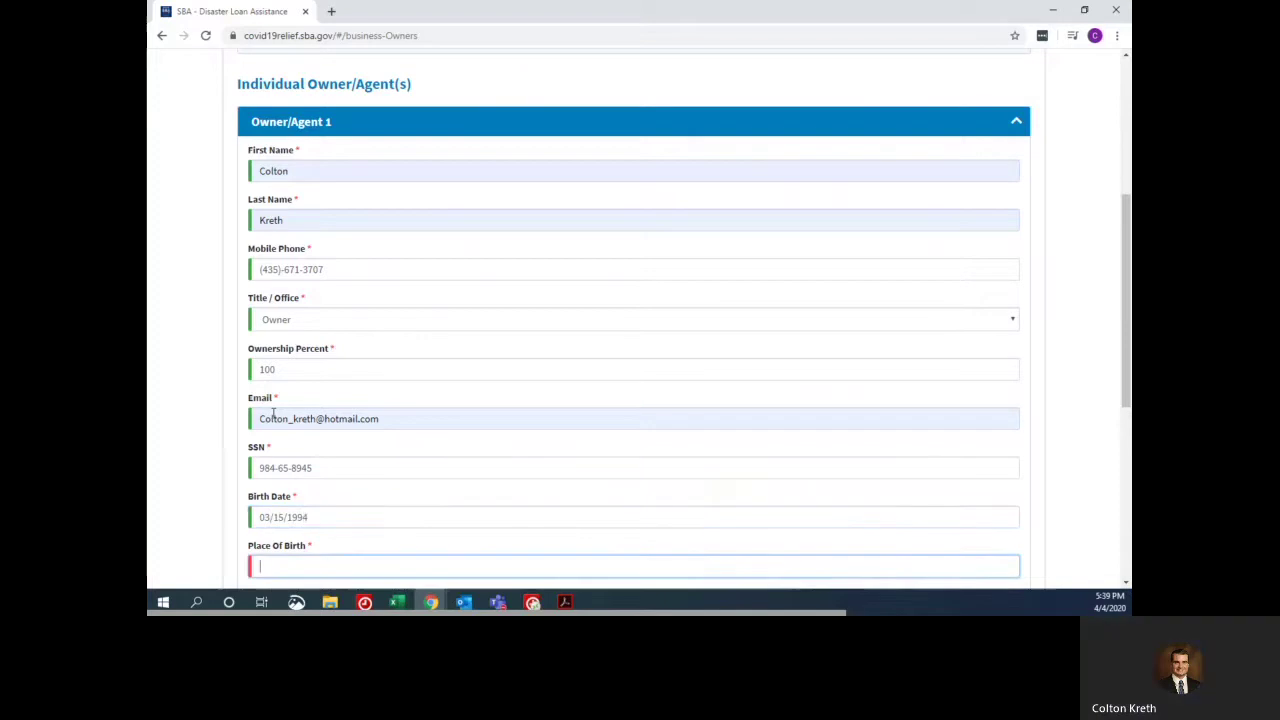
type("Beaver Ut")
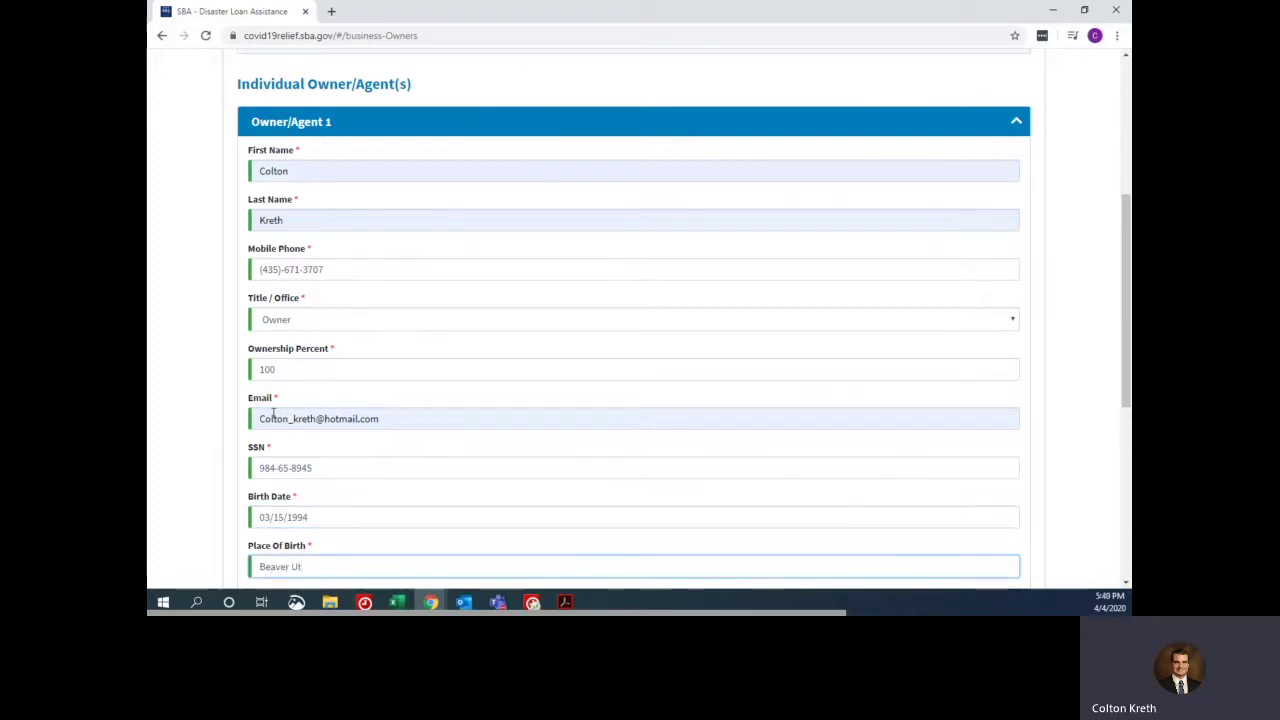
scroll(265, 347, "down", 3)
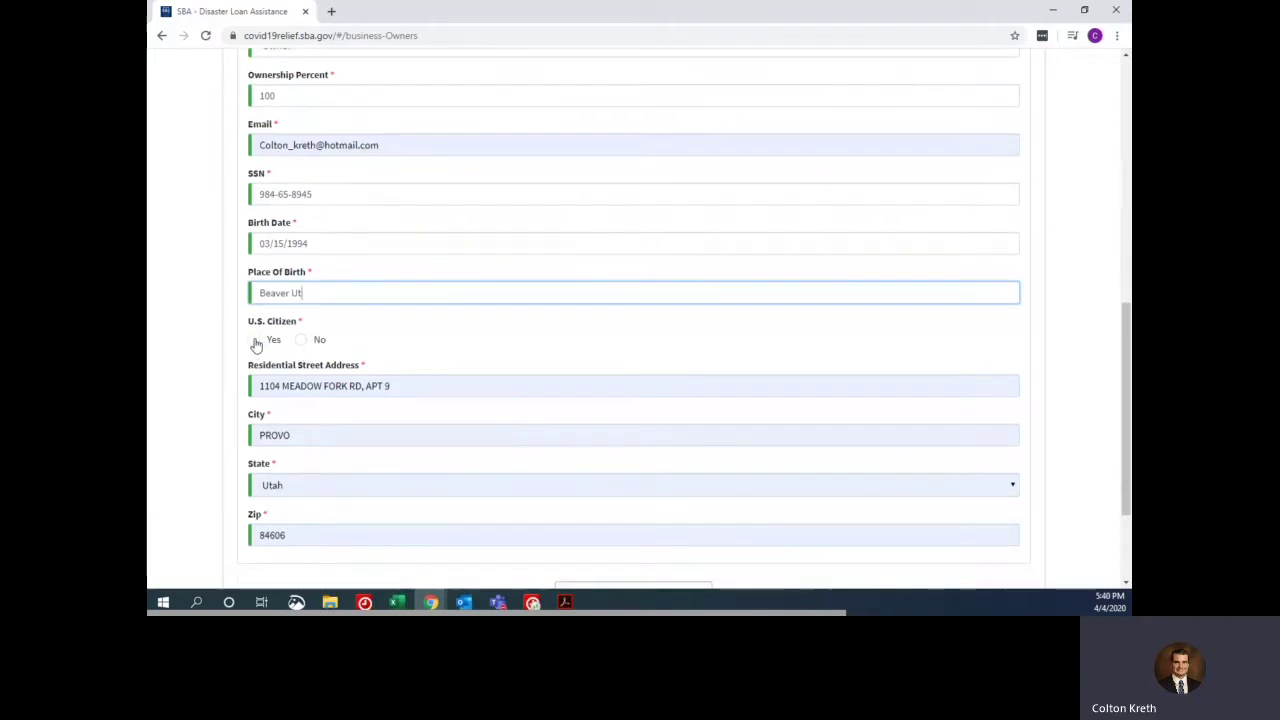
left_click(255, 341)
scroll(463, 334, "down", 2)
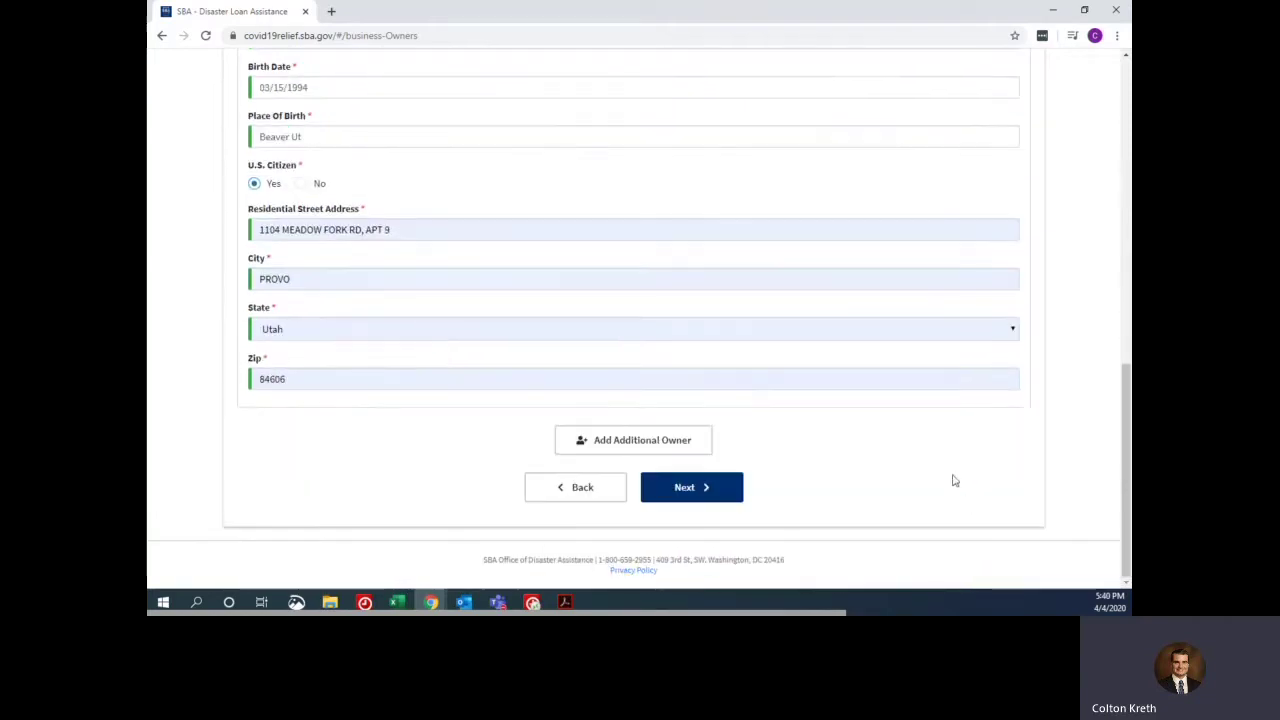
left_click(584, 443)
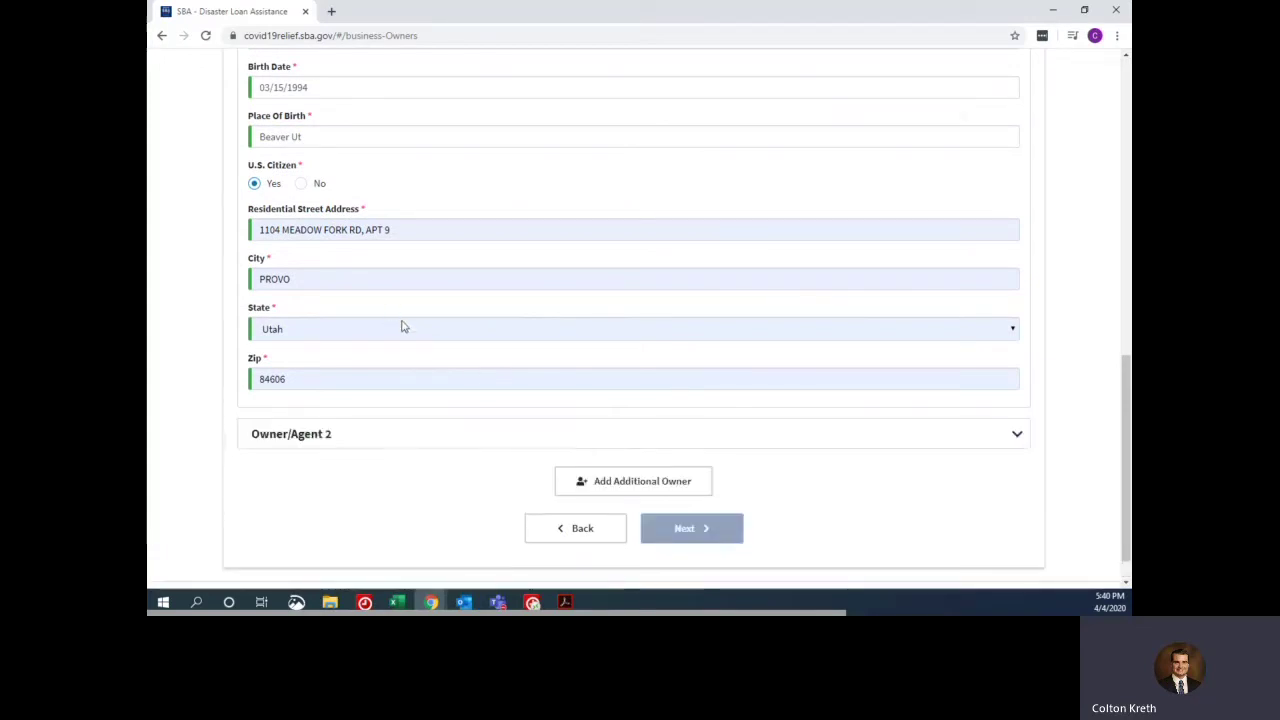
left_click(617, 482)
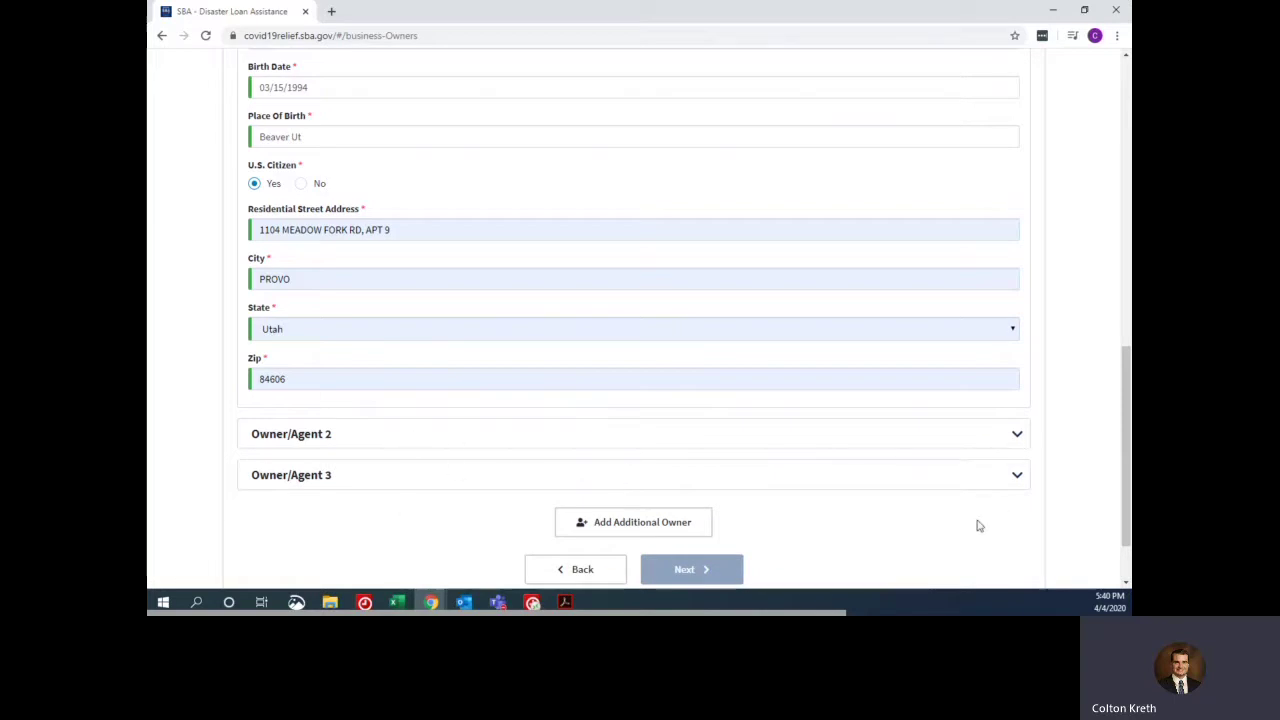
left_click(1017, 435)
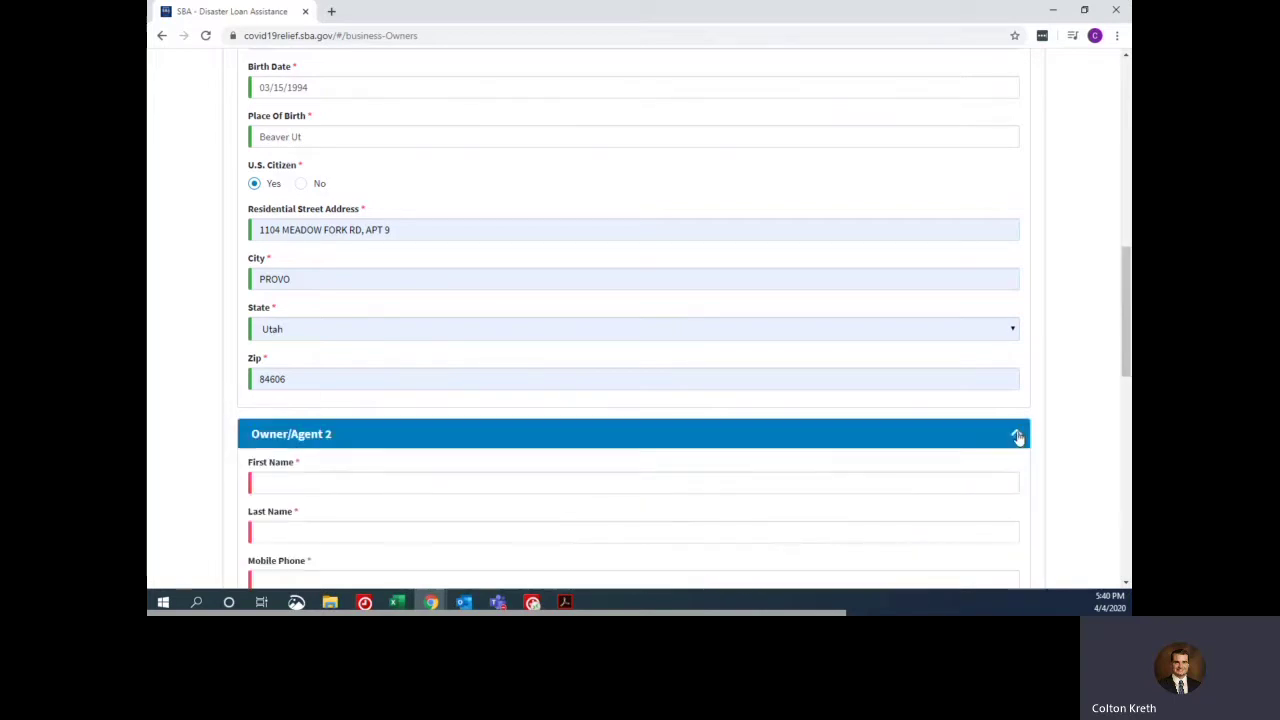
scroll(546, 409, "down", 3)
scroll(357, 220, "down", 5)
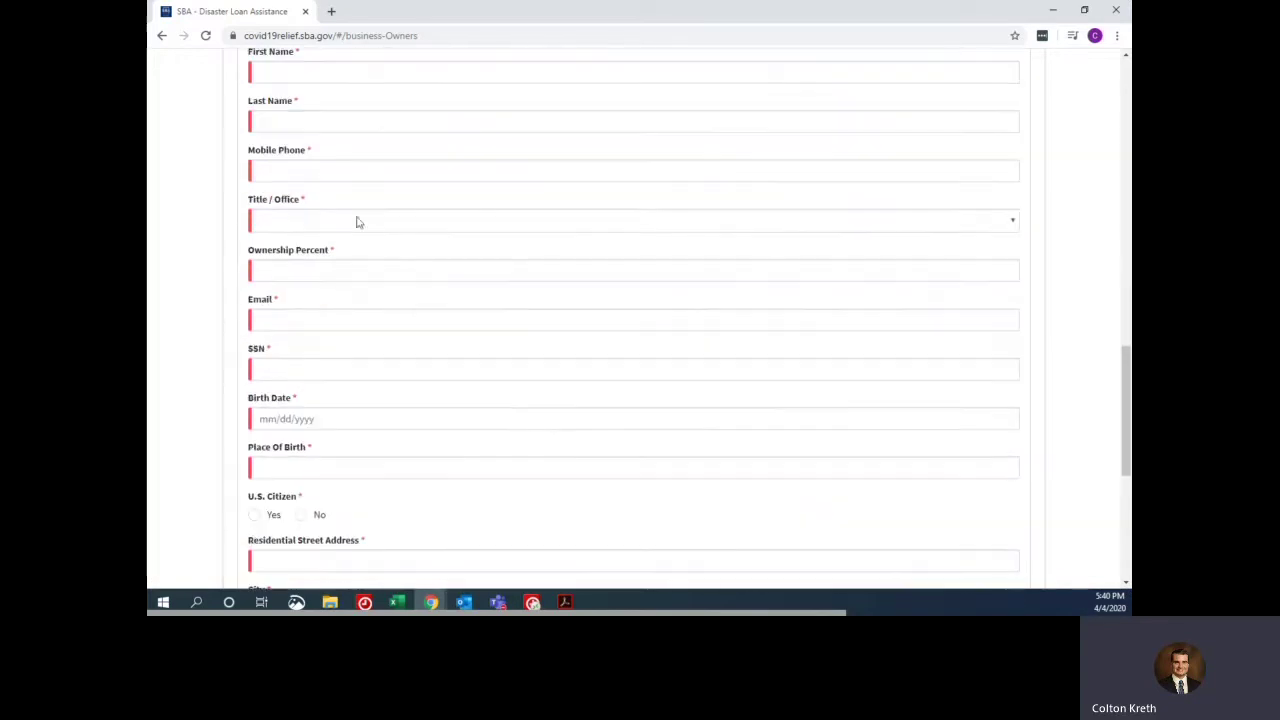
scroll(430, 223, "up", 4)
scroll(430, 223, "down", 3)
scroll(430, 223, "down", 1)
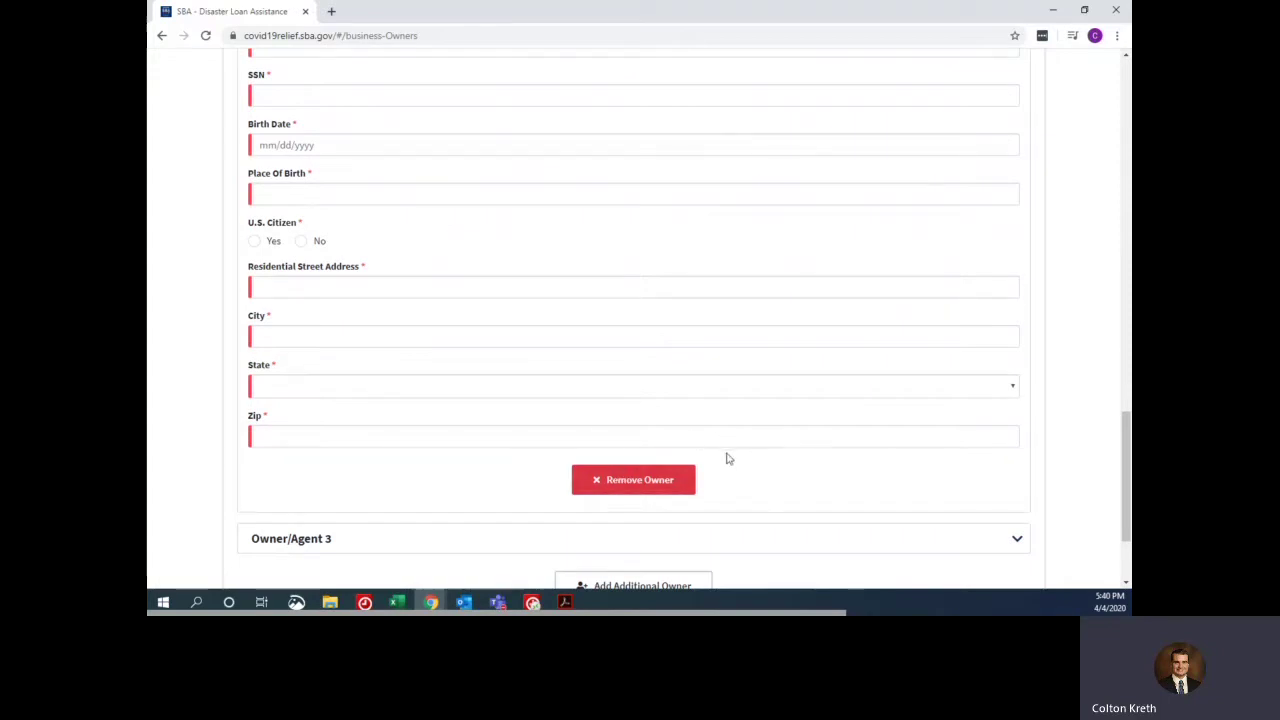
left_click(619, 480)
scroll(605, 429, "down", 7)
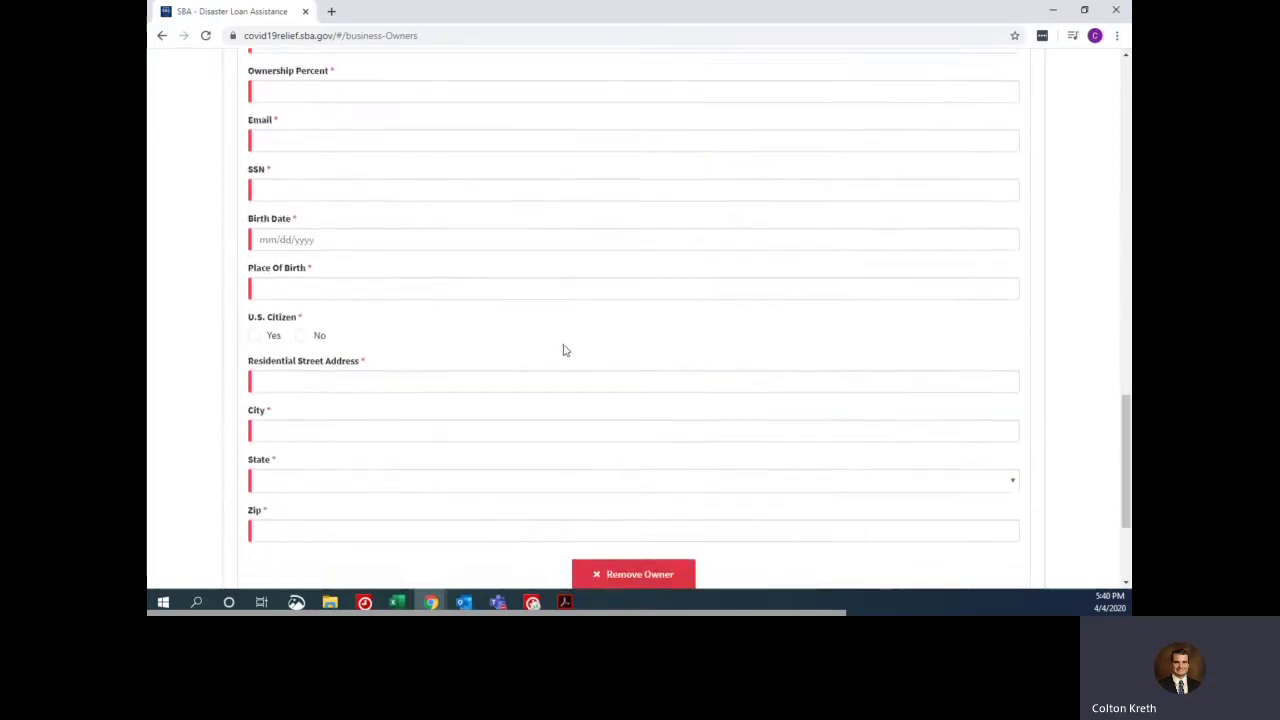
left_click(595, 383)
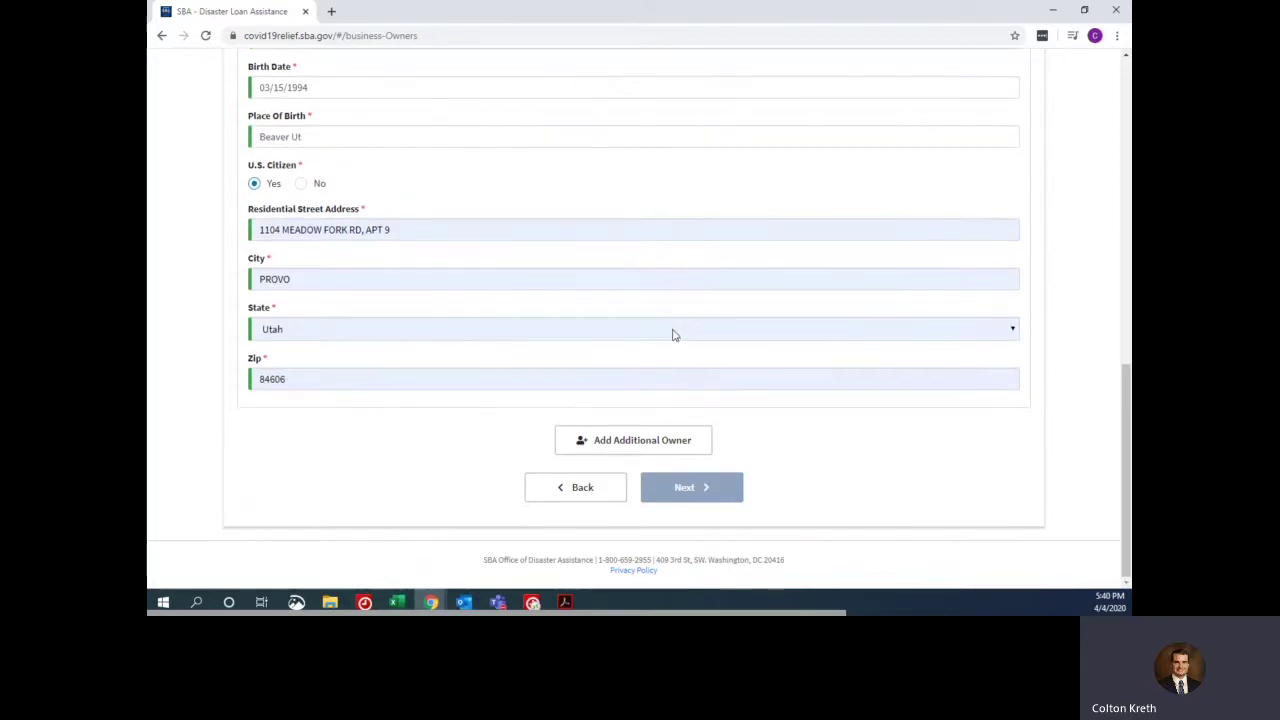
scroll(574, 383, "up", 8)
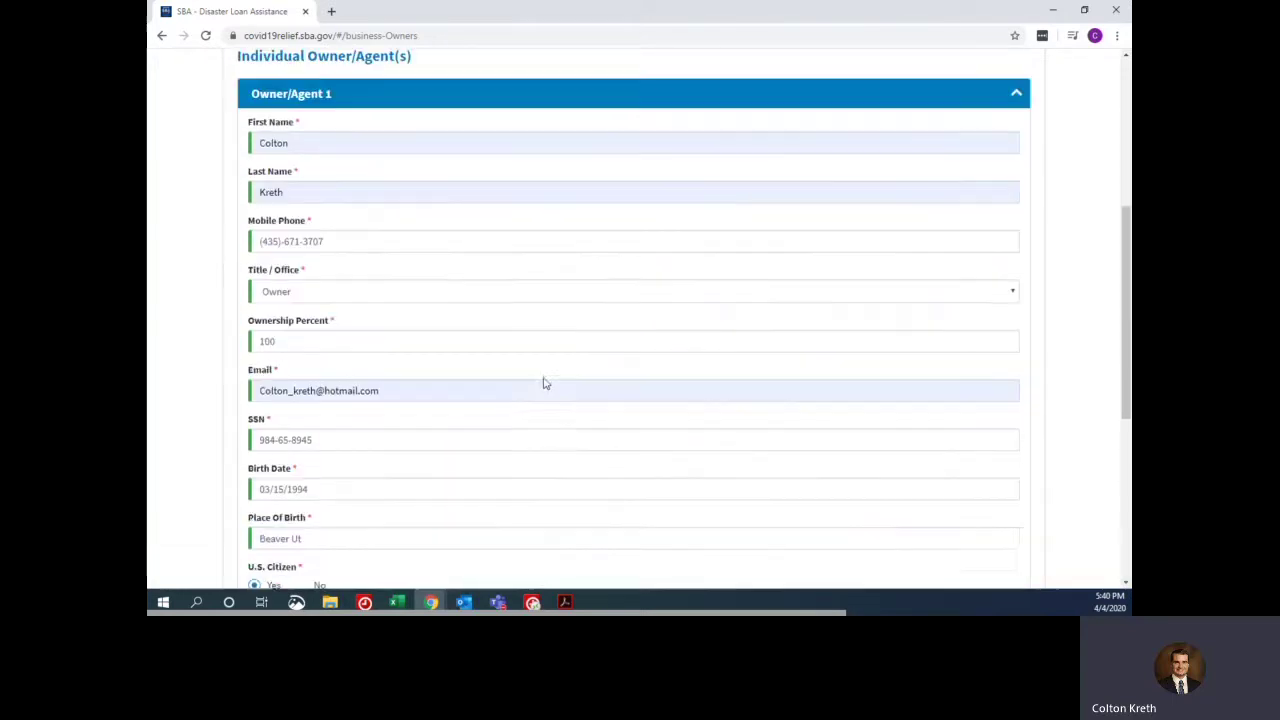
scroll(716, 400, "down", 10)
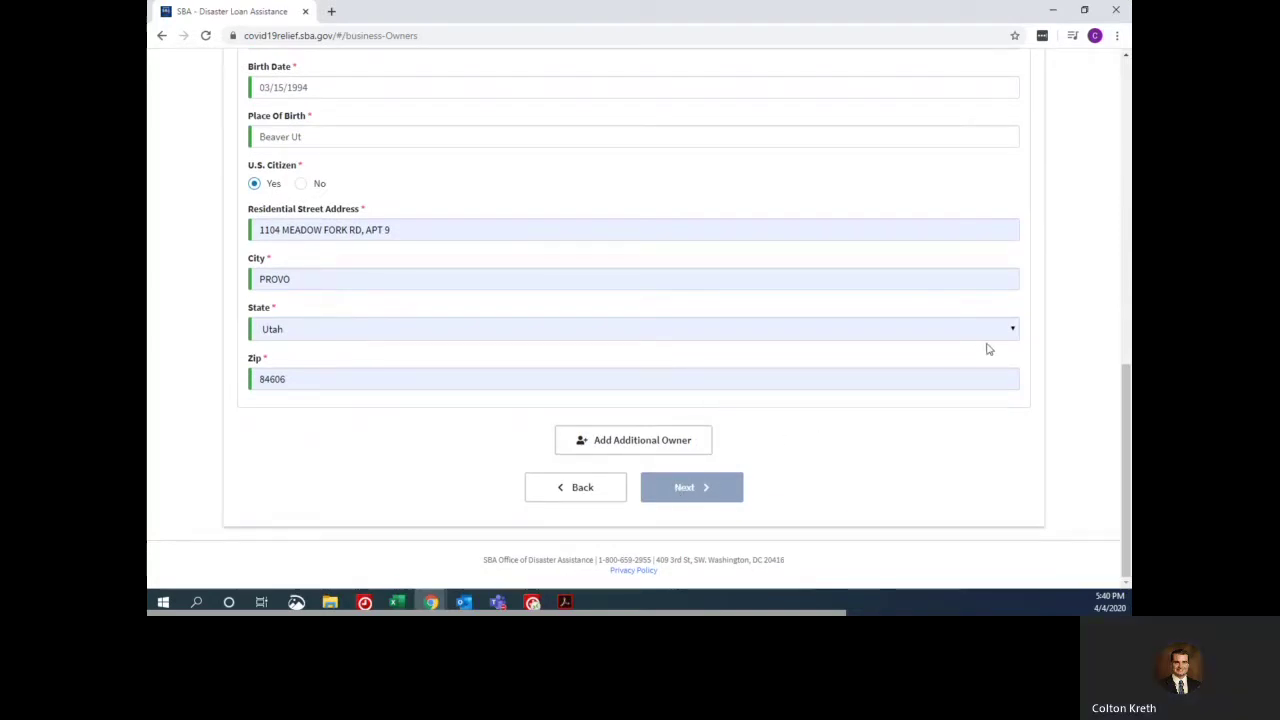
scroll(857, 338, "up", 6)
scroll(856, 339, "up", 2)
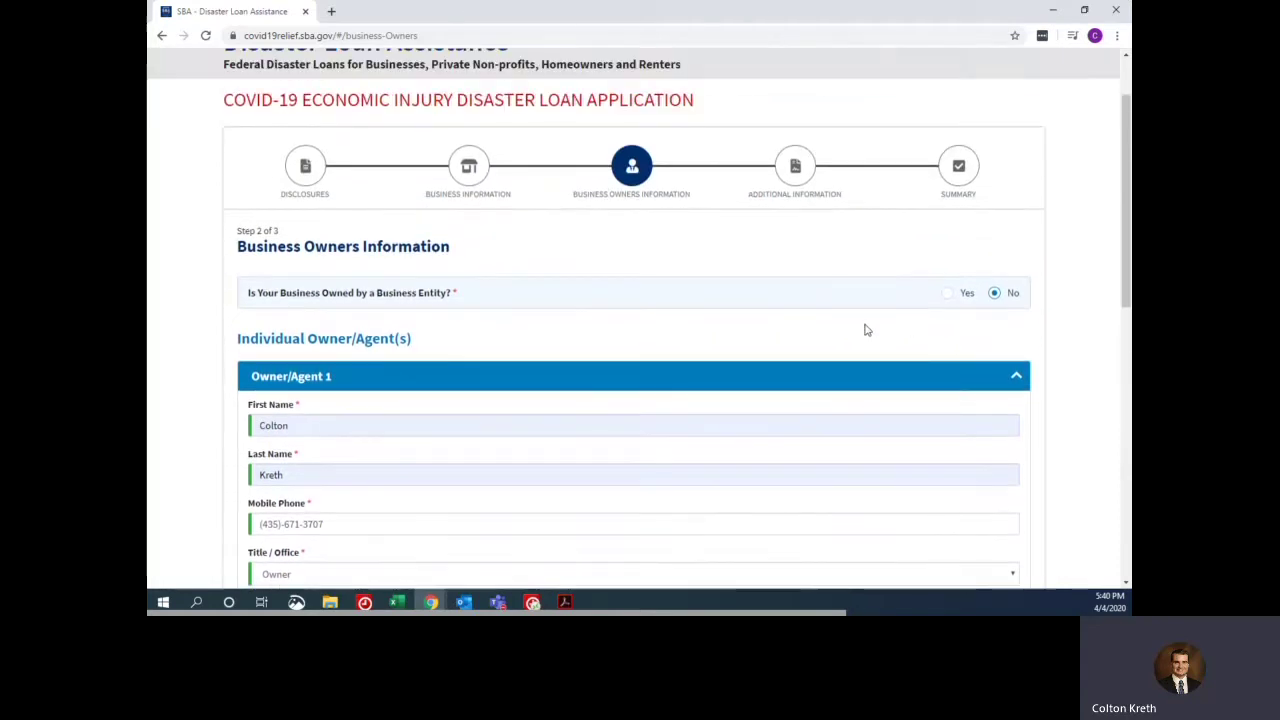
left_click(946, 294)
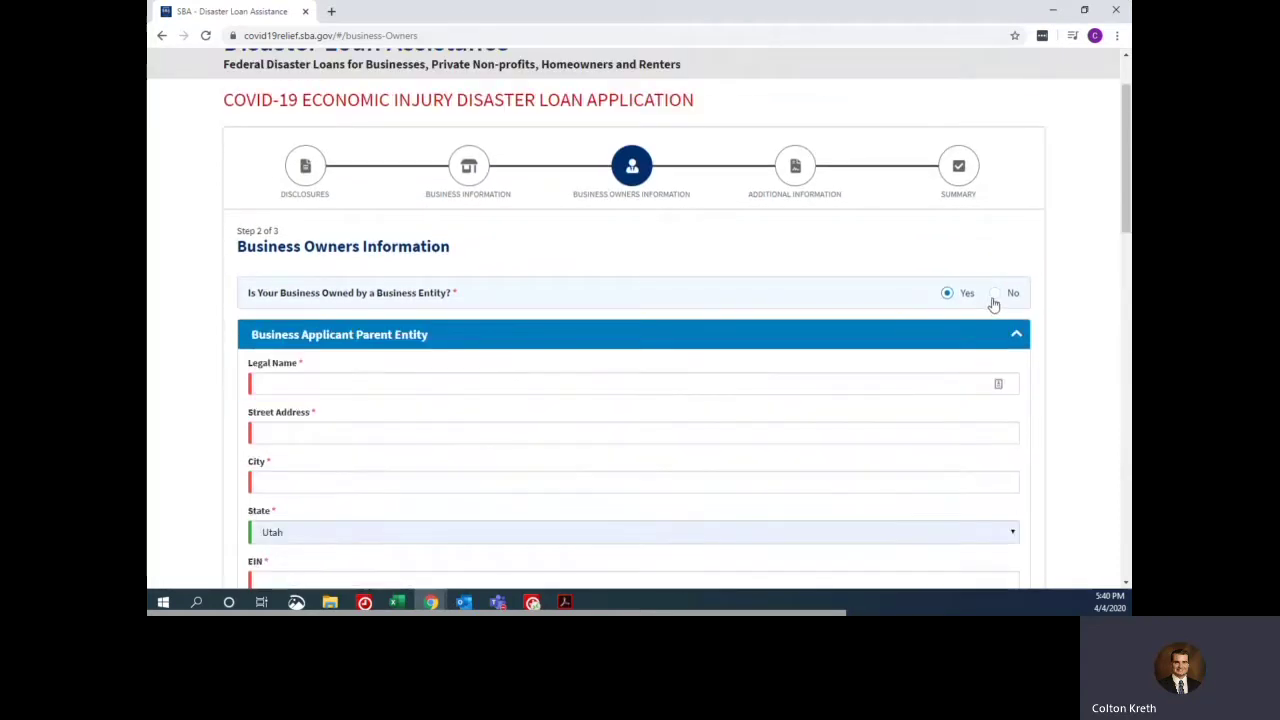
left_click(995, 296)
scroll(791, 309, "down", 10)
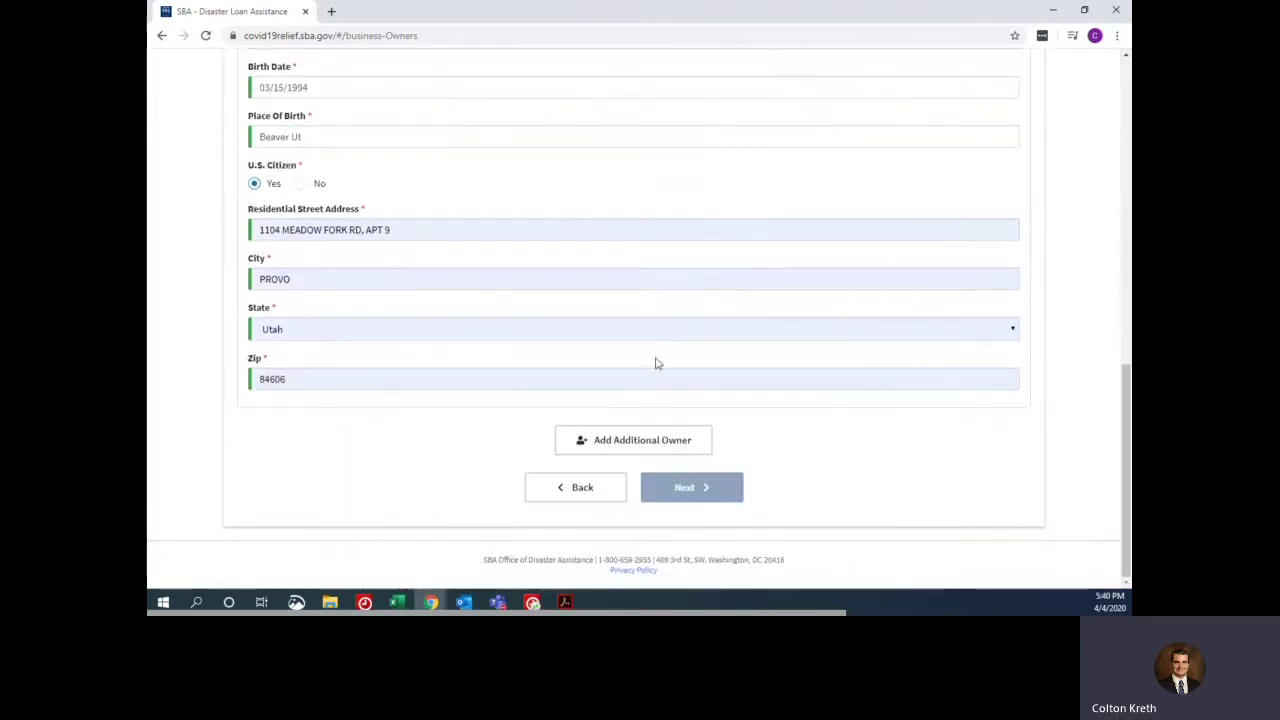
left_click(646, 439)
scroll(650, 430, "down", 5)
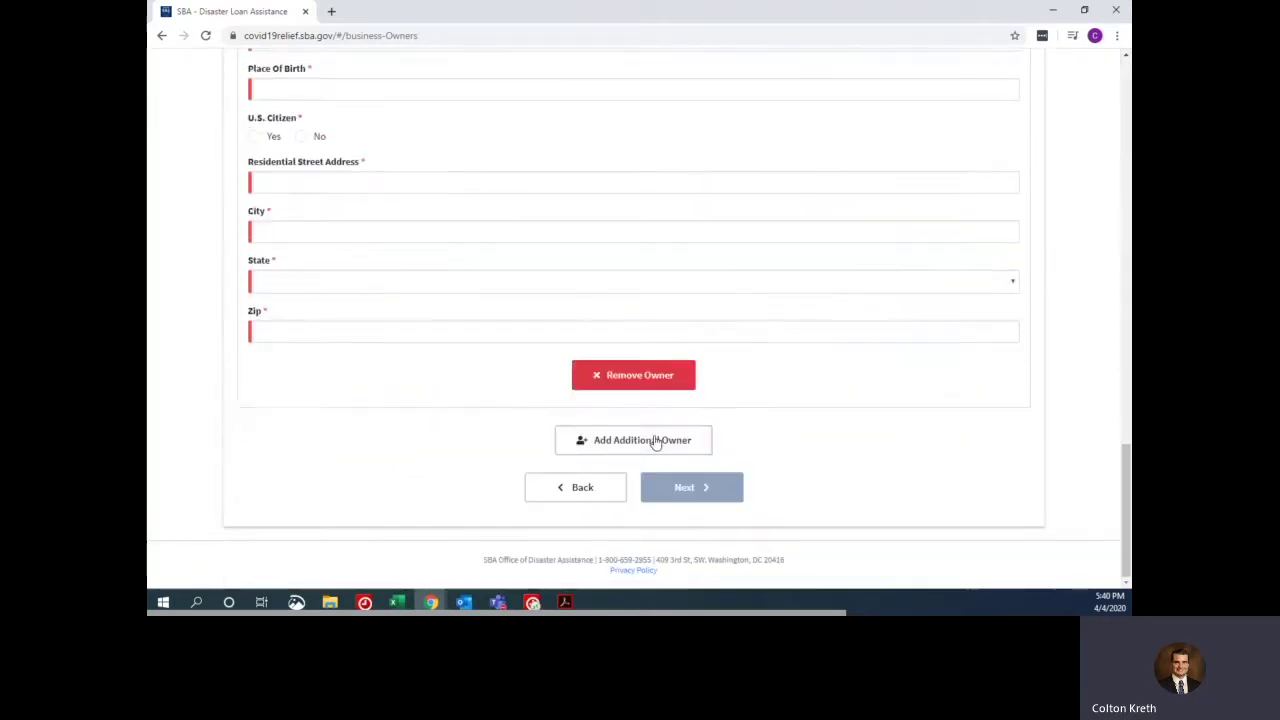
left_click(626, 373)
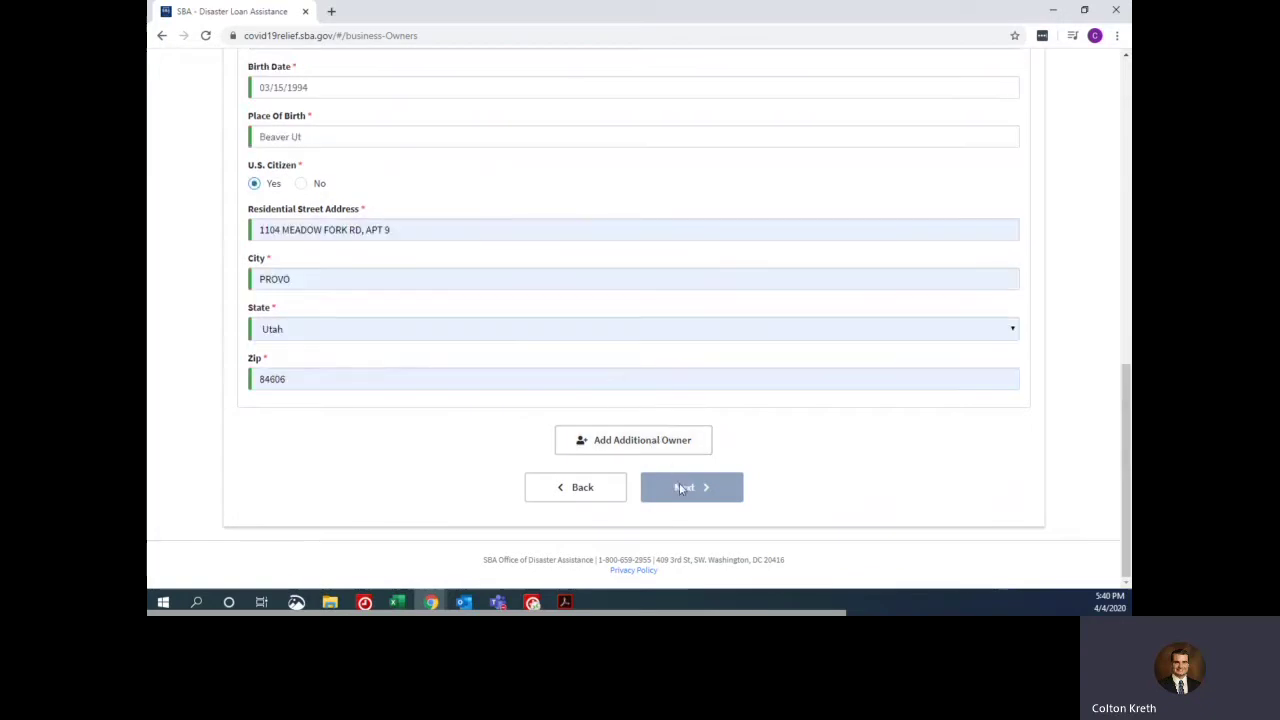
scroll(811, 311, "up", 4)
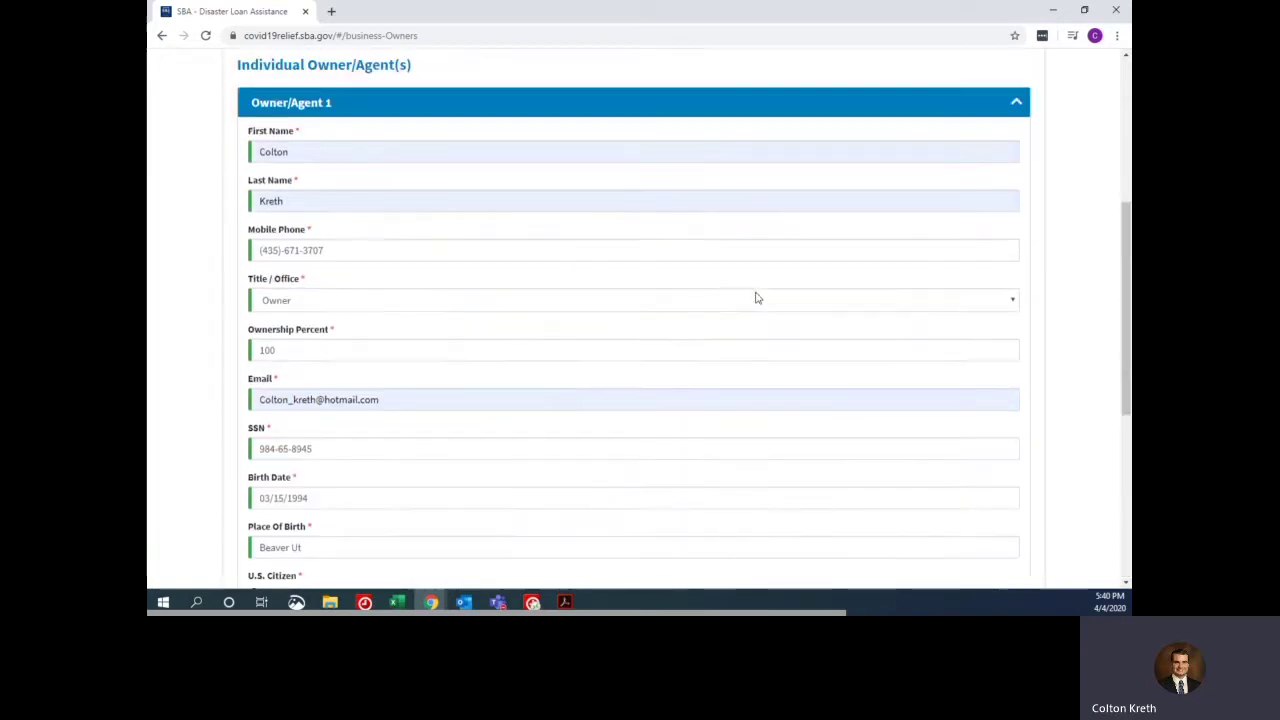
scroll(711, 324, "up", 3)
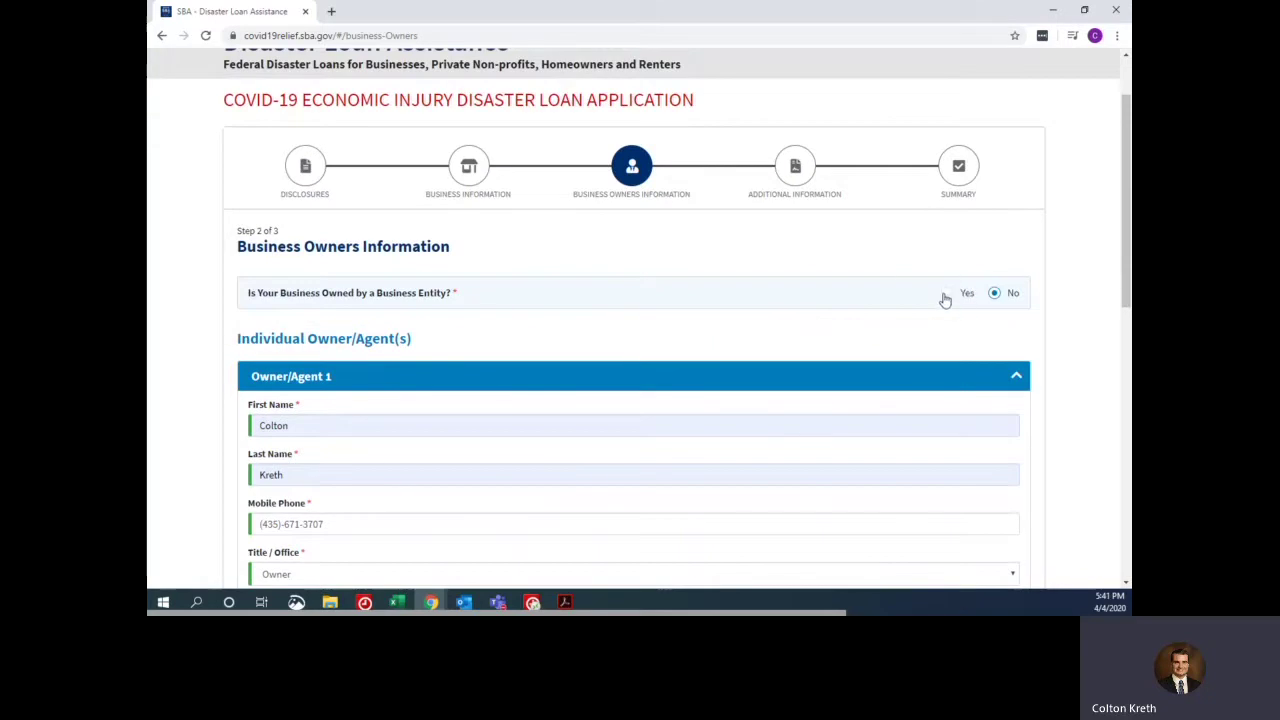
scroll(836, 330, "down", 7)
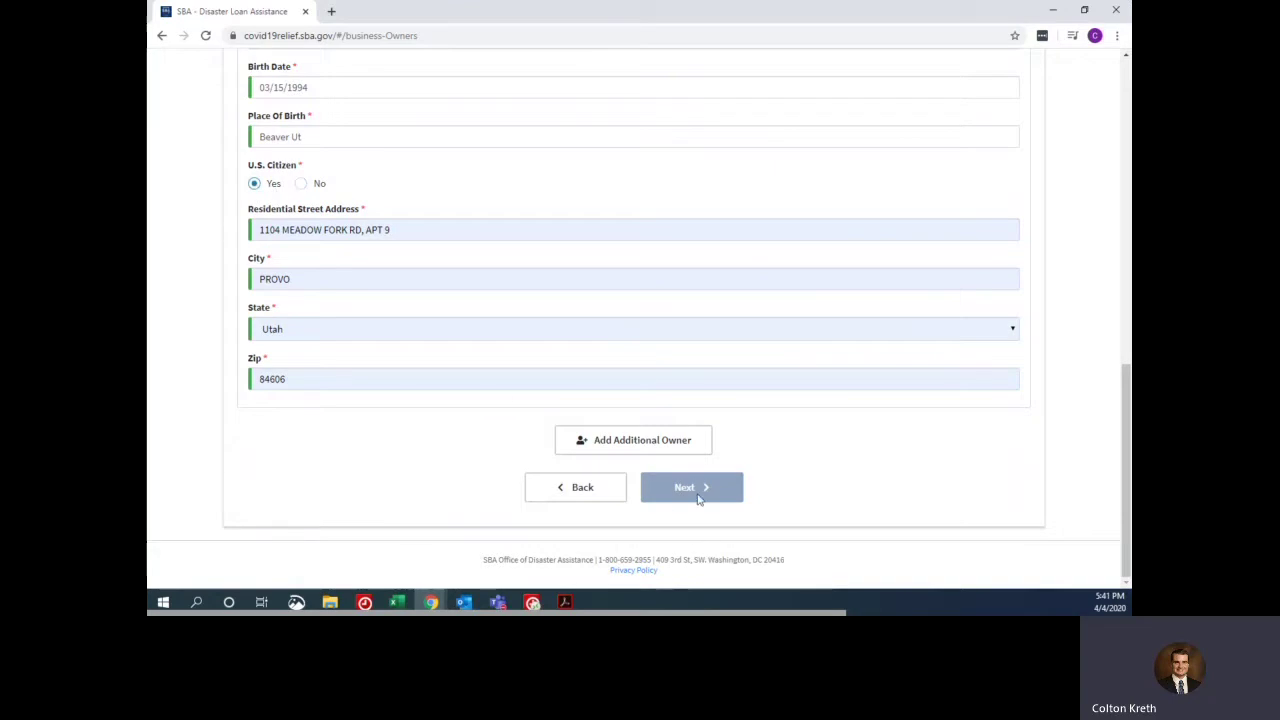
- Go back to Business Information and return to owners so Next enables, then continue to Additional Information
left_click(569, 488)
scroll(560, 410, "down", 4)
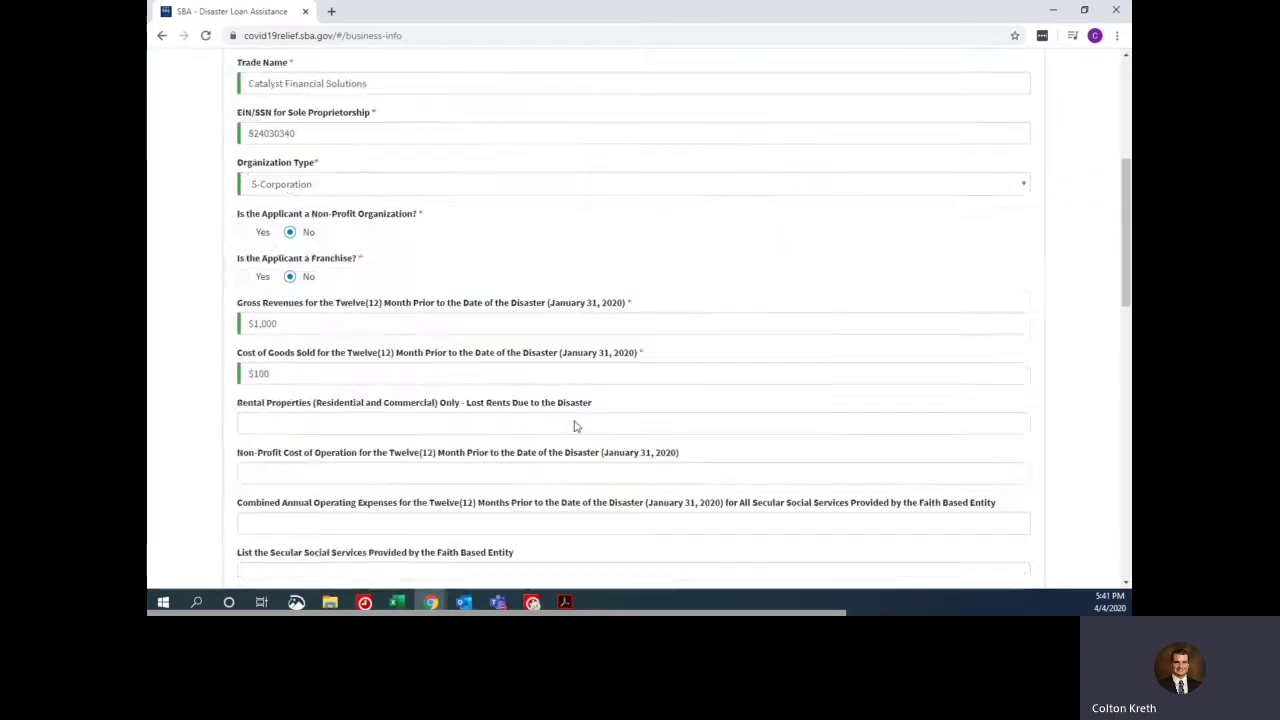
scroll(574, 426, "down", 12)
left_click(633, 491)
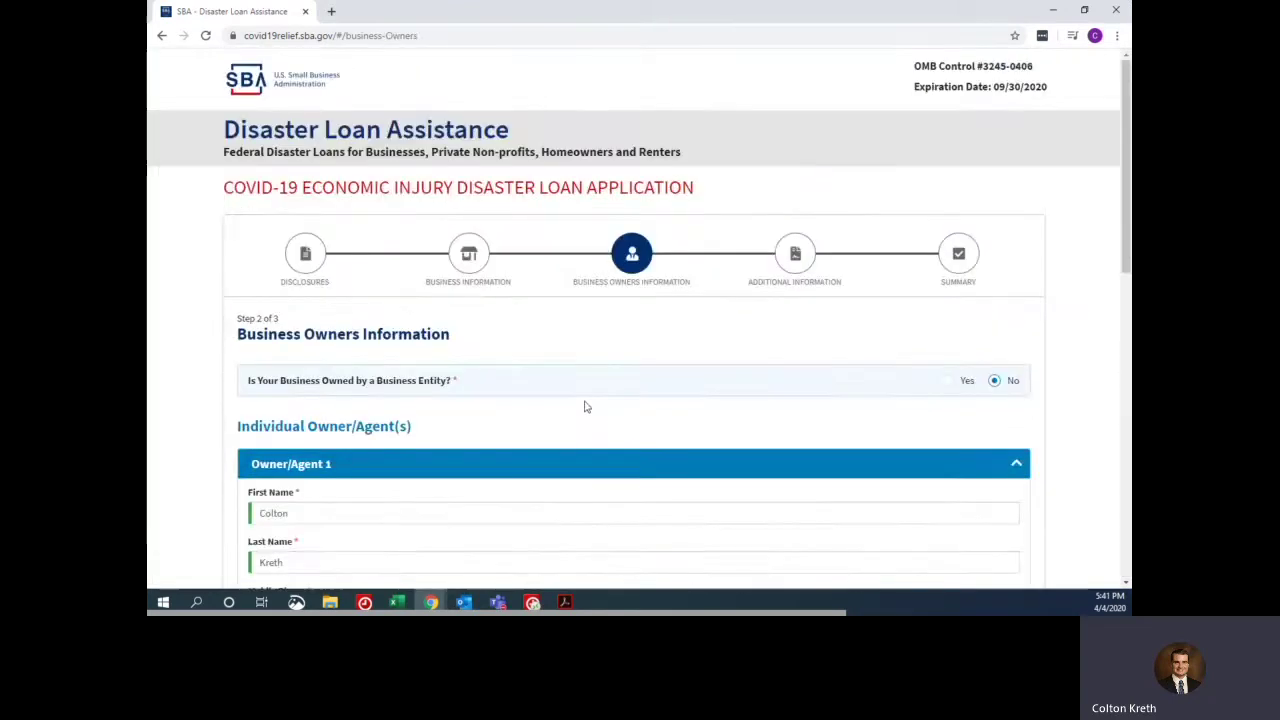
scroll(575, 402, "down", 15)
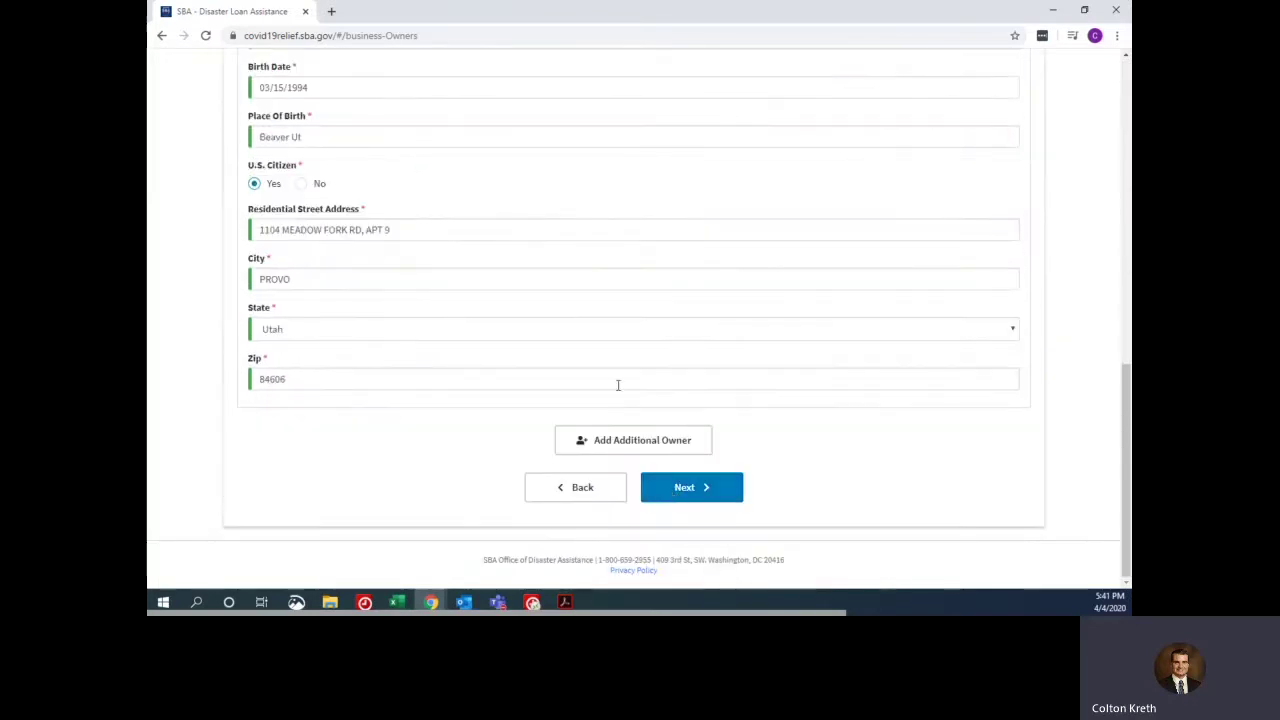
scroll(533, 323, "up", 5)
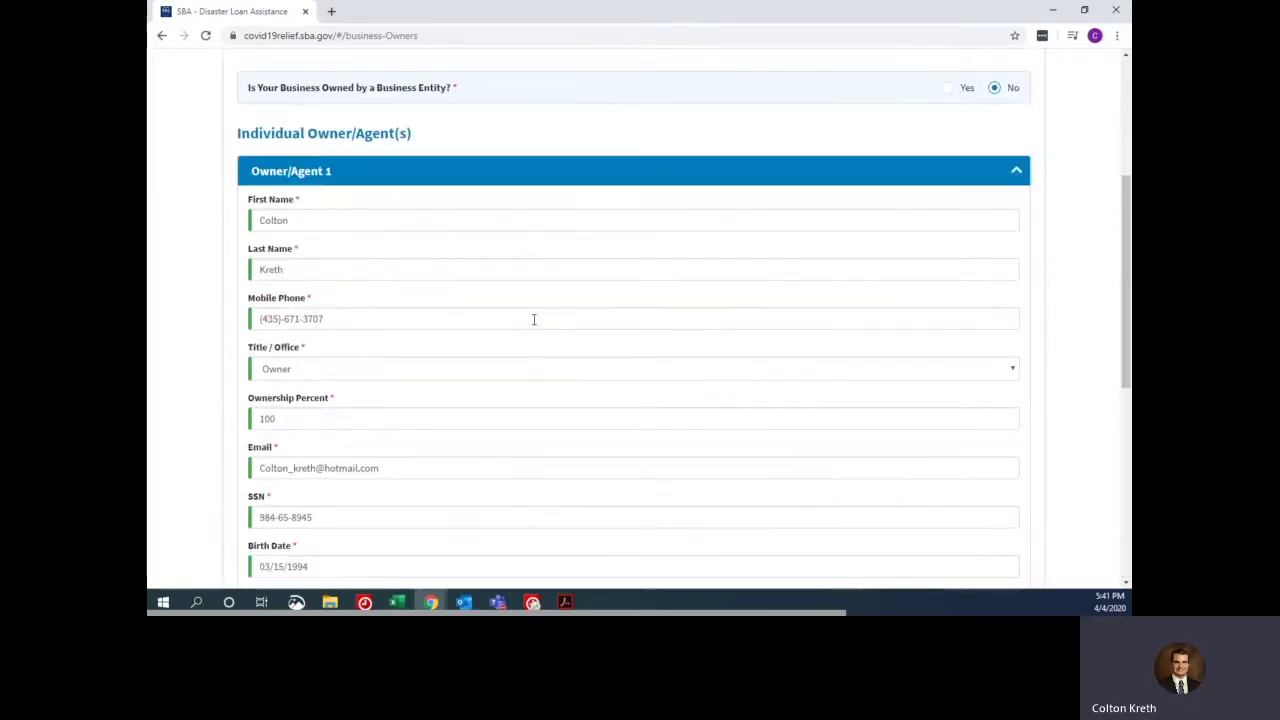
scroll(534, 322, "down", 5)
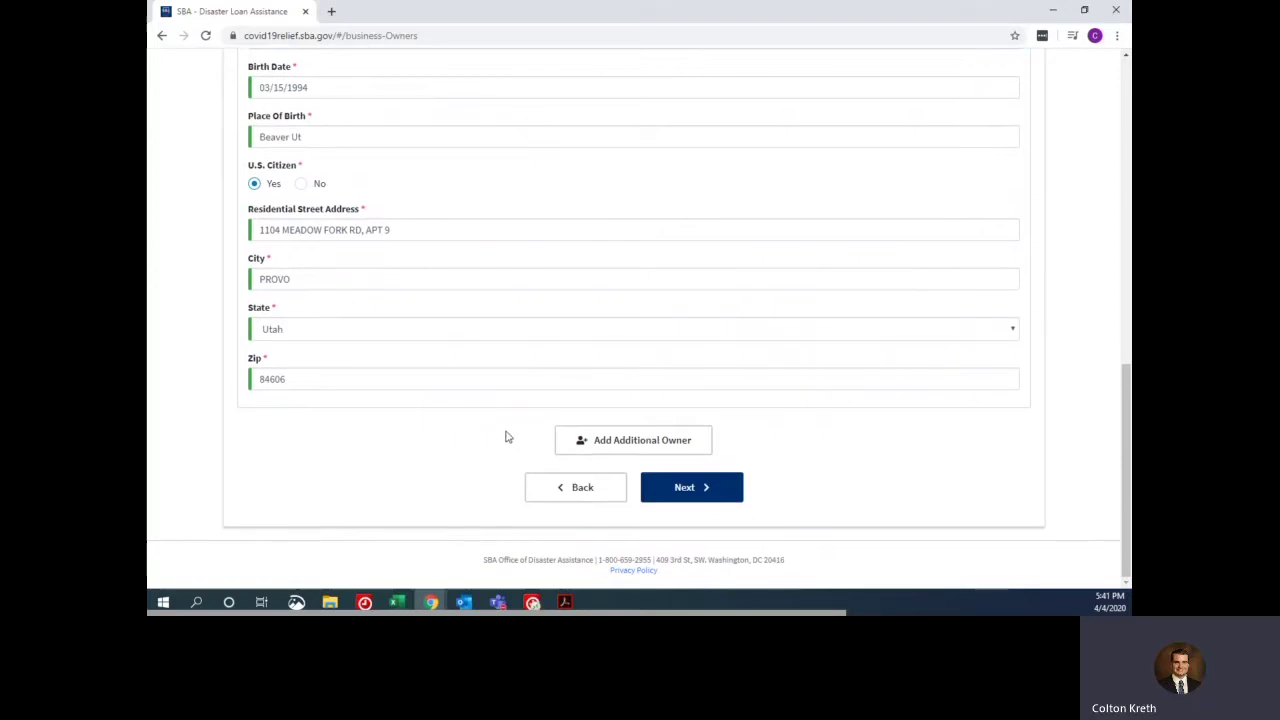
left_click(682, 488)
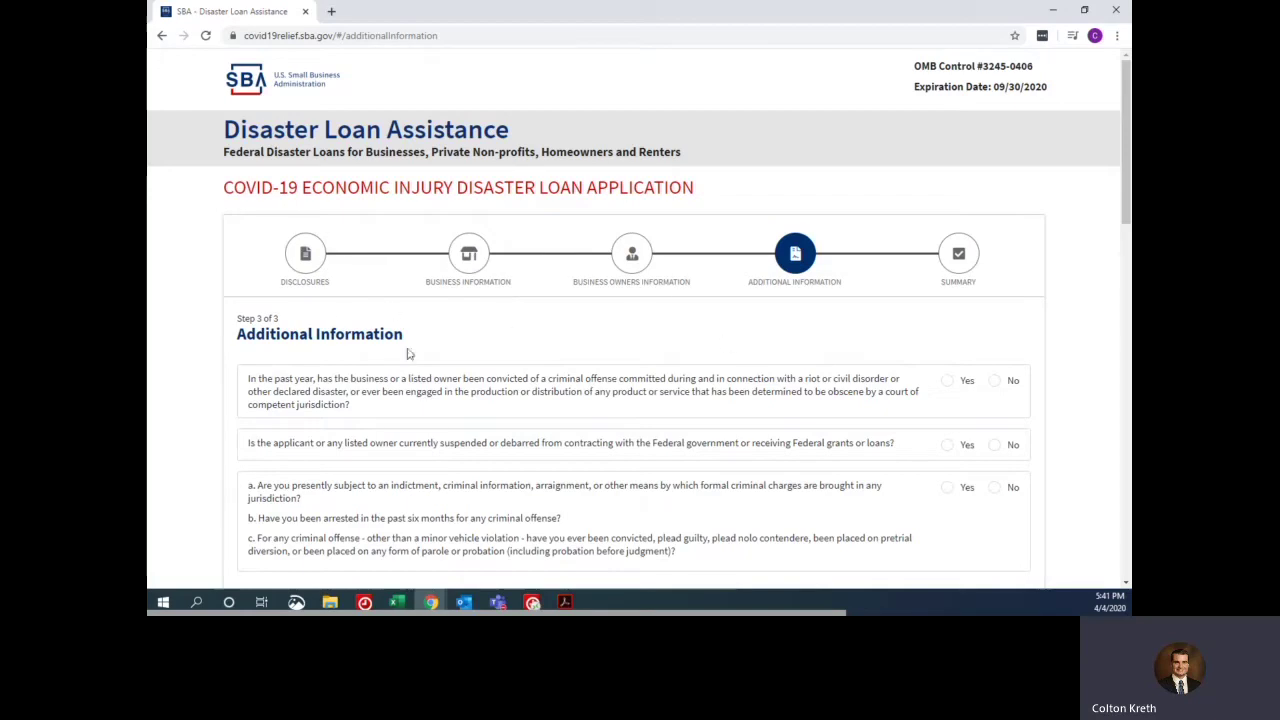
- Answer No to the criminal offense, suspension/debarment, and indictment/arrest questions
scroll(766, 337, "down", 2)
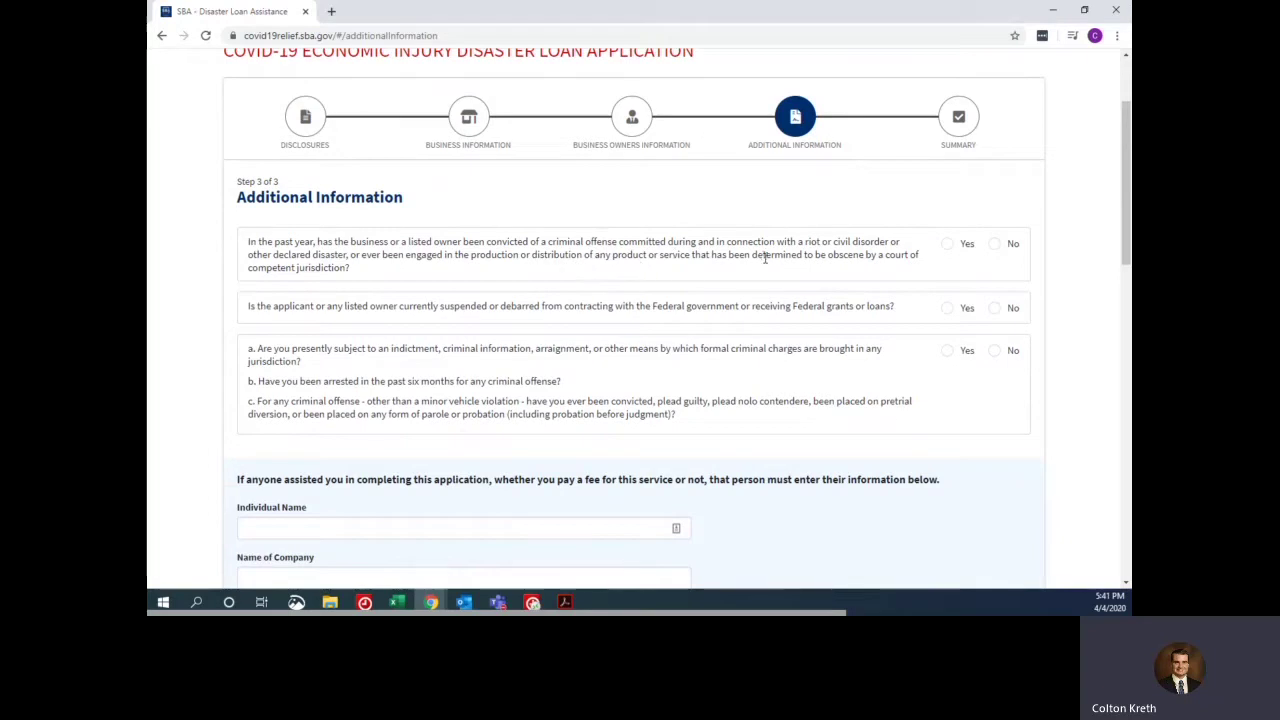
left_click(995, 245)
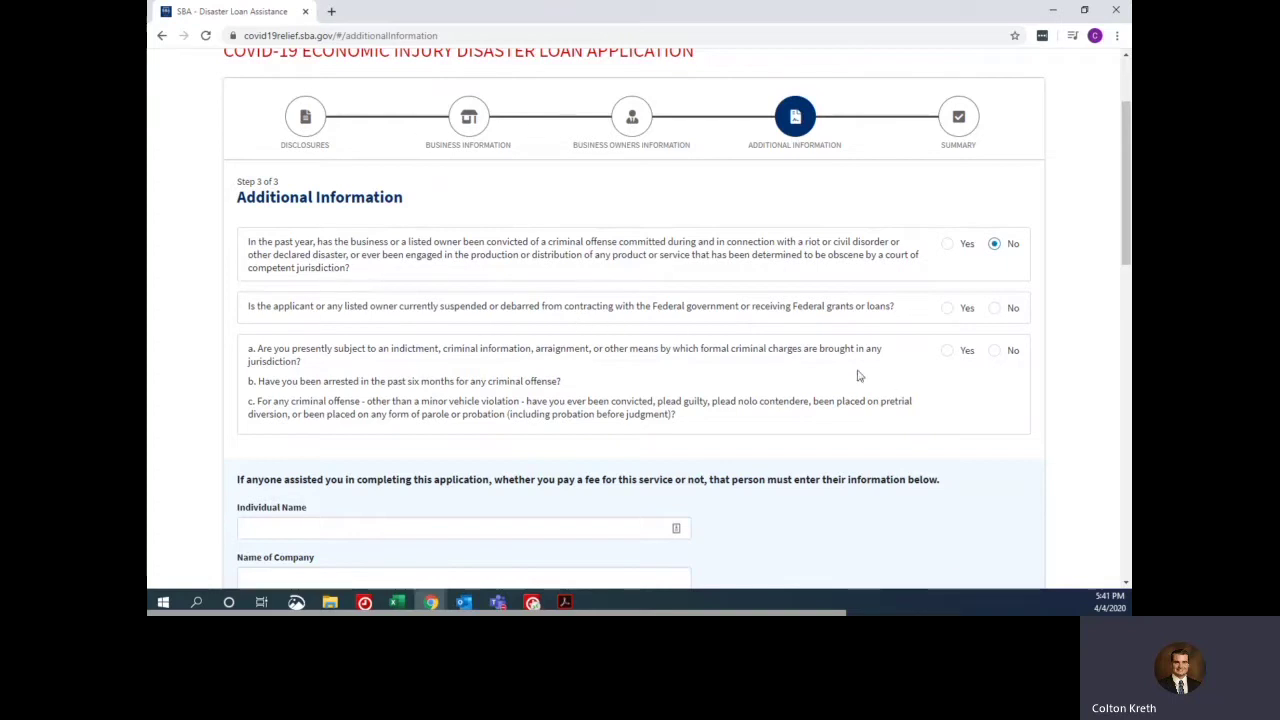
left_click(995, 312)
left_click(995, 351)
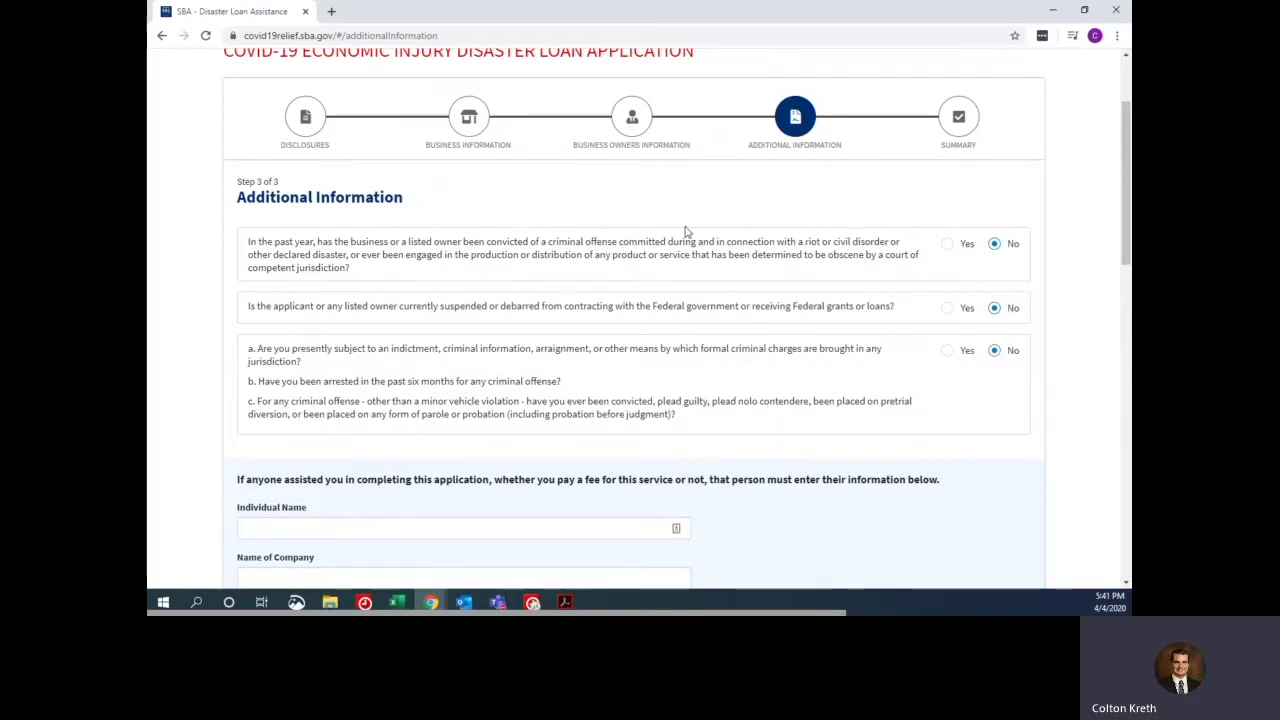
scroll(688, 232, "down", 1)
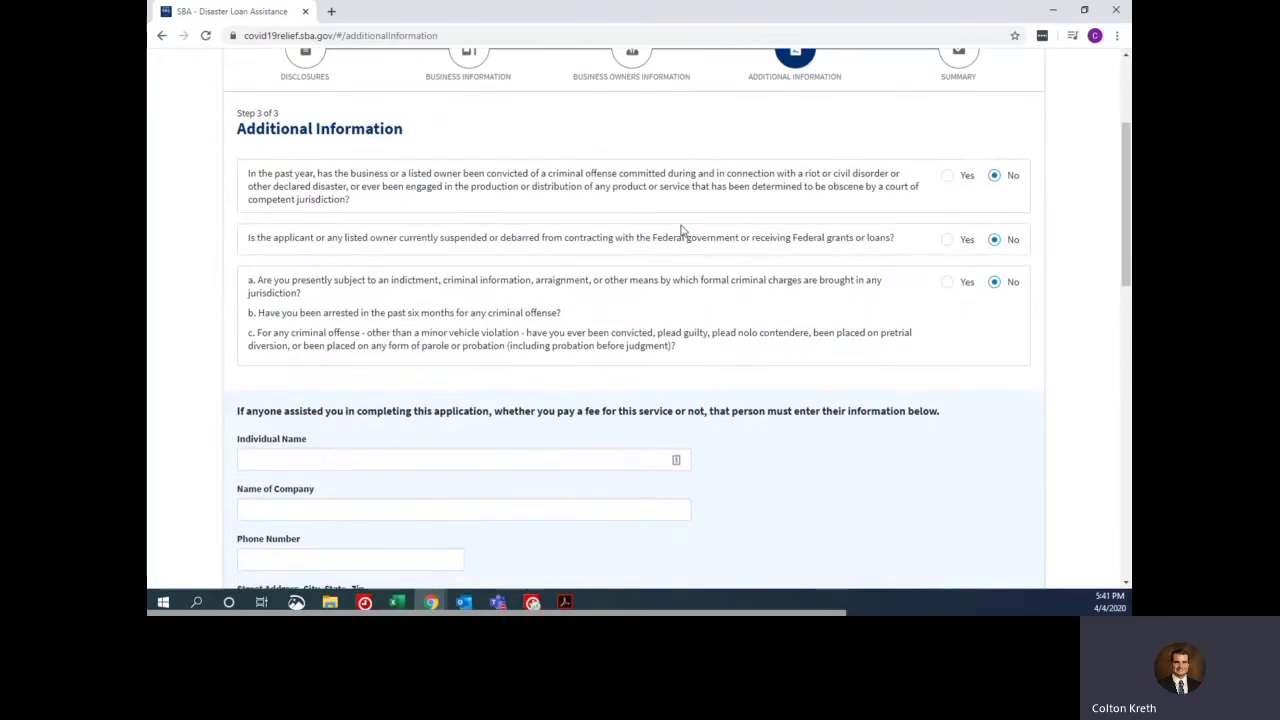
scroll(680, 233, "down", 2)
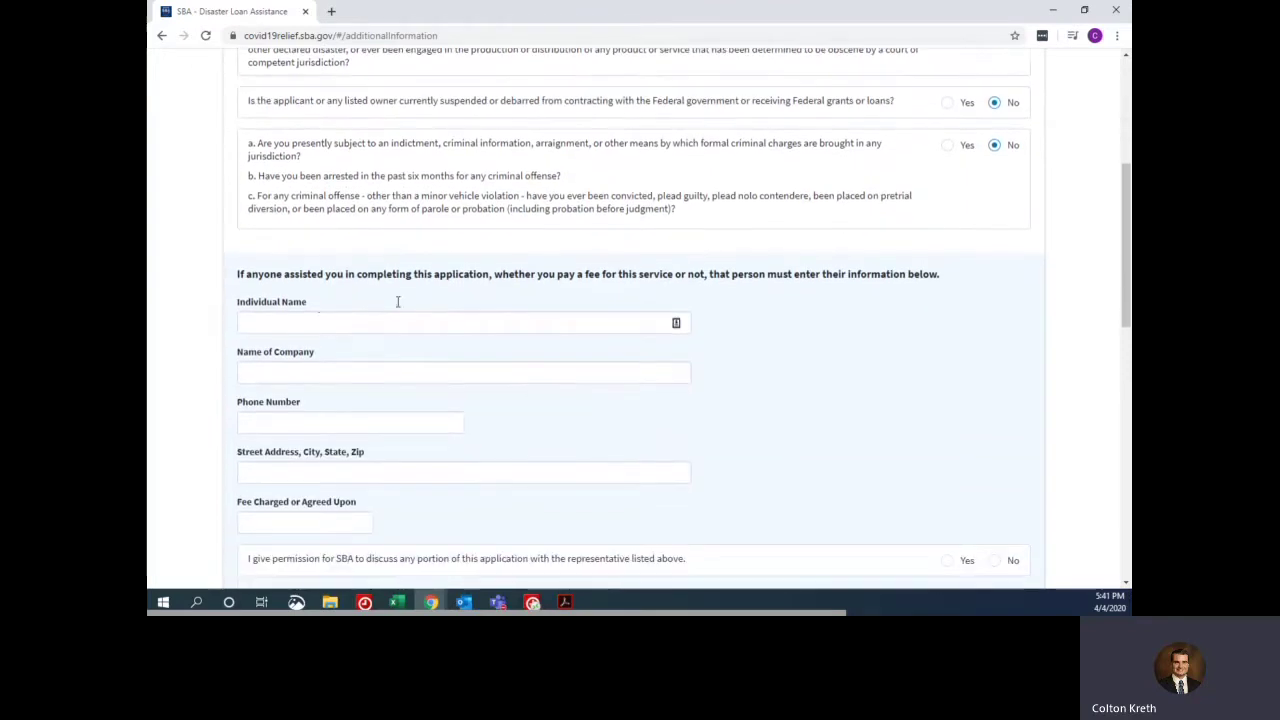
- Fill the preparer's name, phone and address from Chrome's saved autofill details
left_click(311, 323)
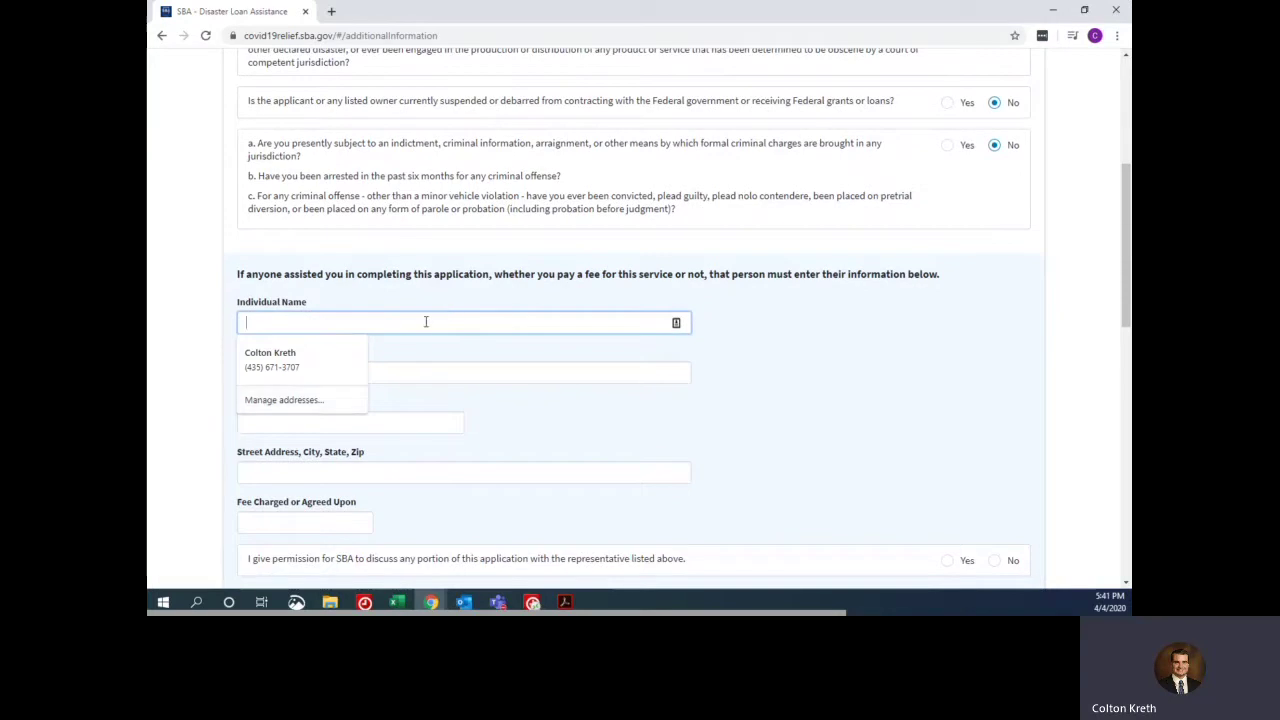
left_click(617, 371)
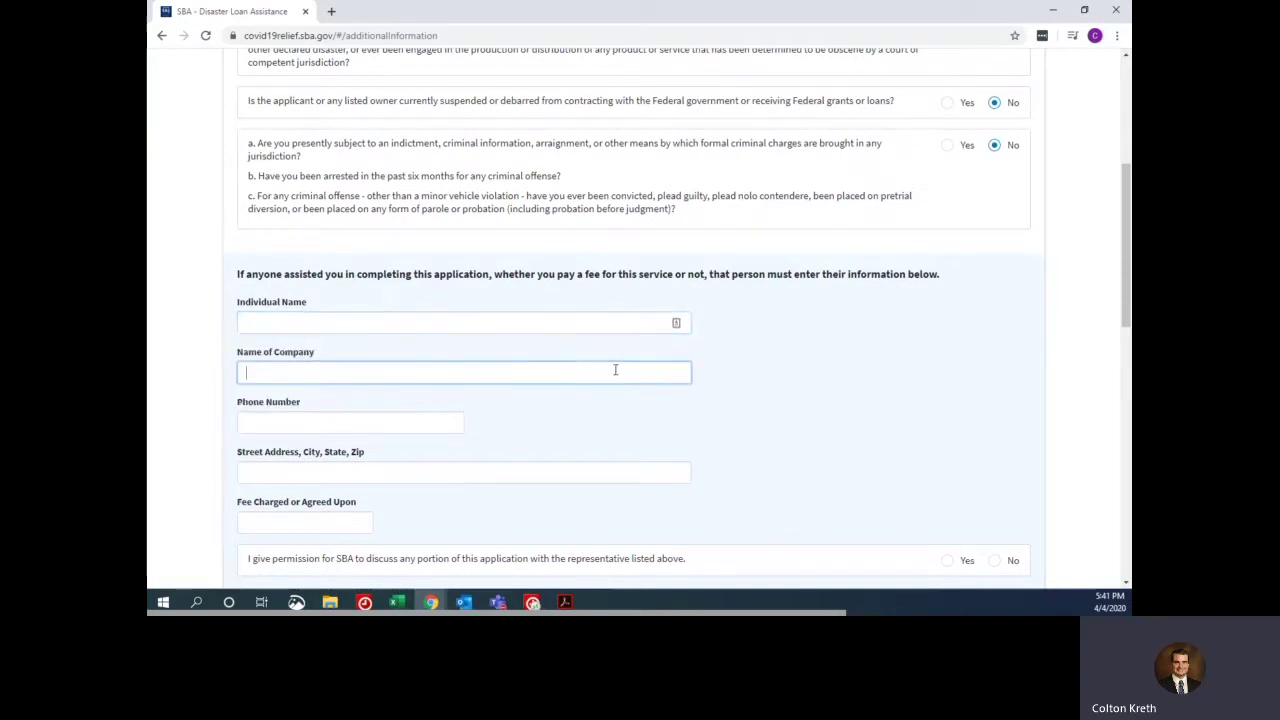
left_click(315, 327)
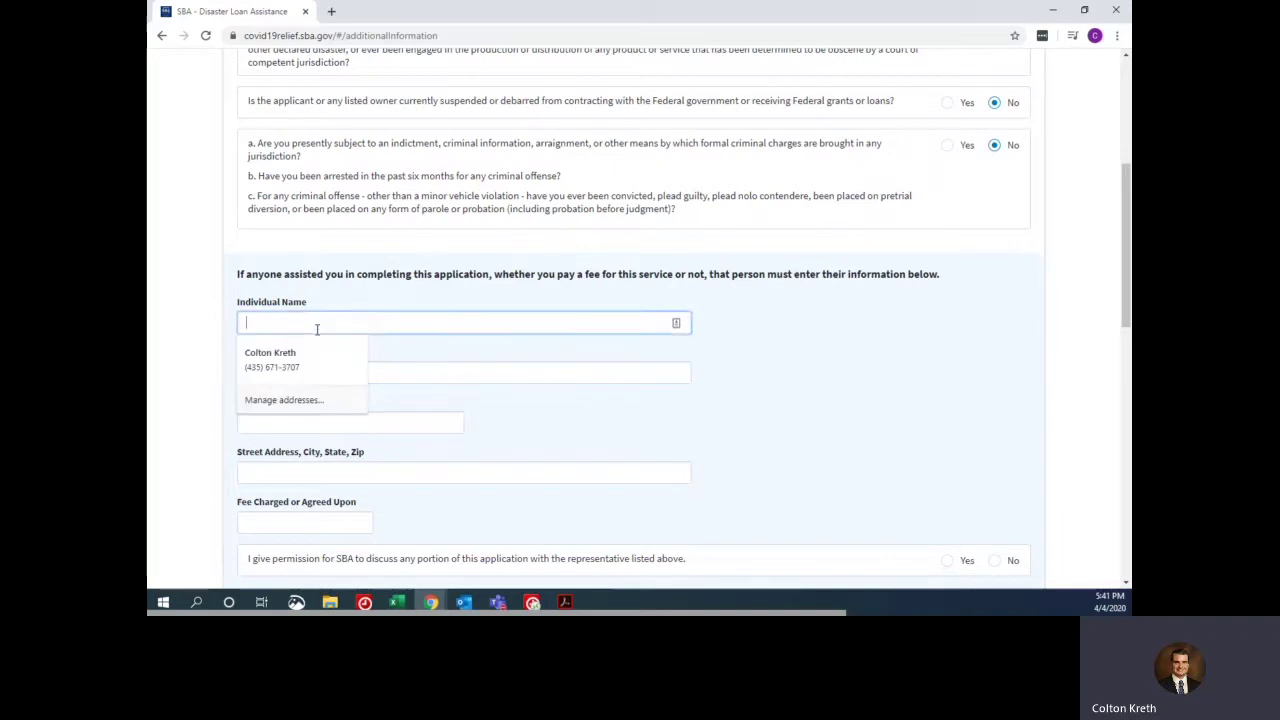
left_click(300, 360)
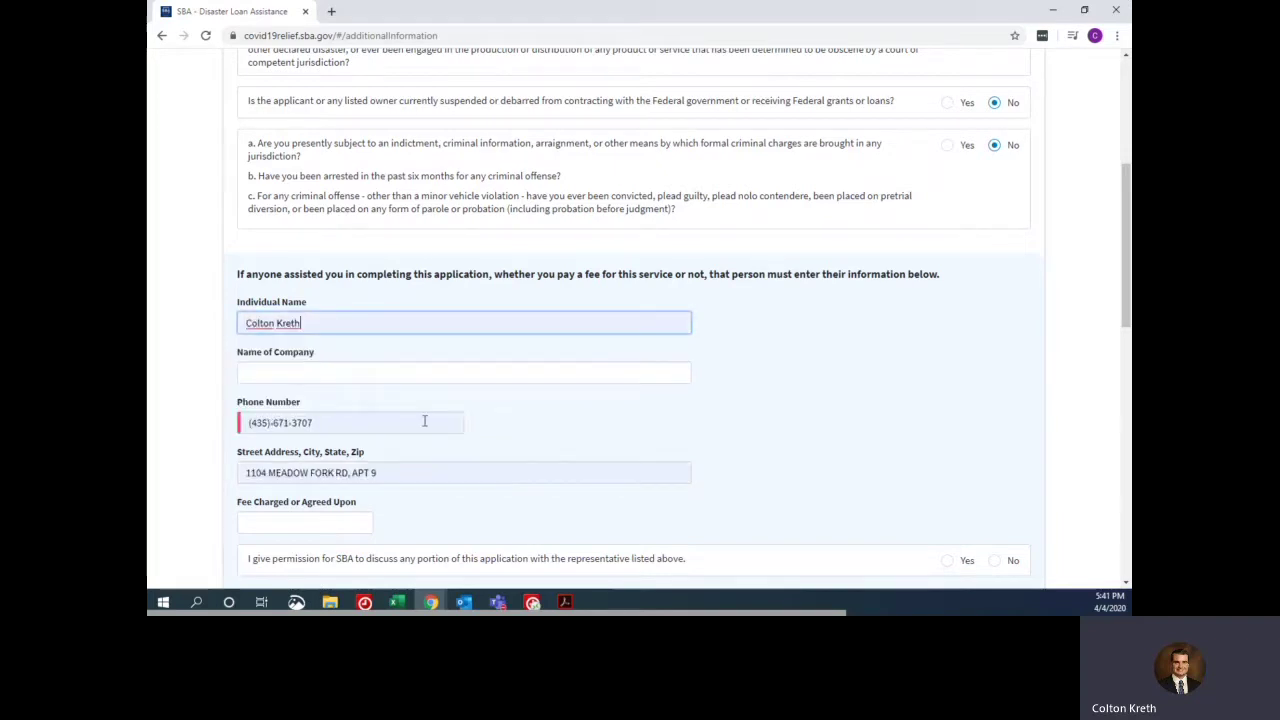
- Enter company Squire and Company, correct the preparer's phone number, and set Fee Charged to 500
left_click(296, 376)
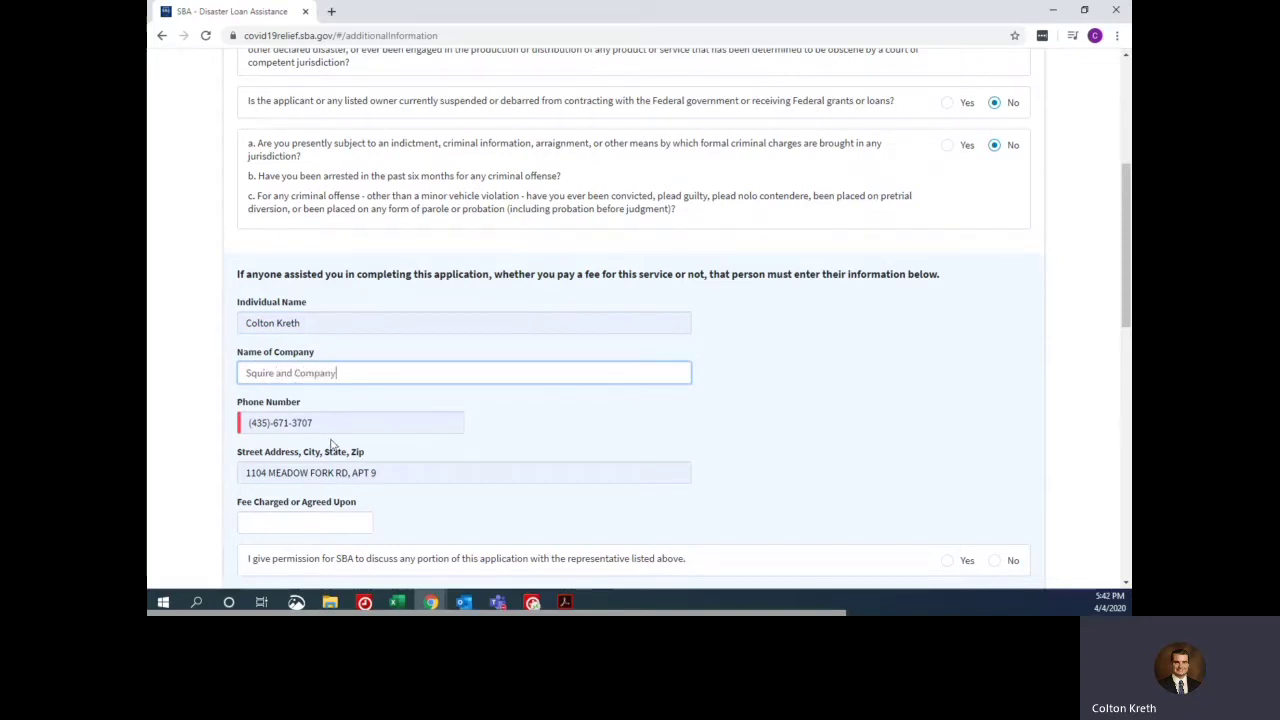
key("Tab")
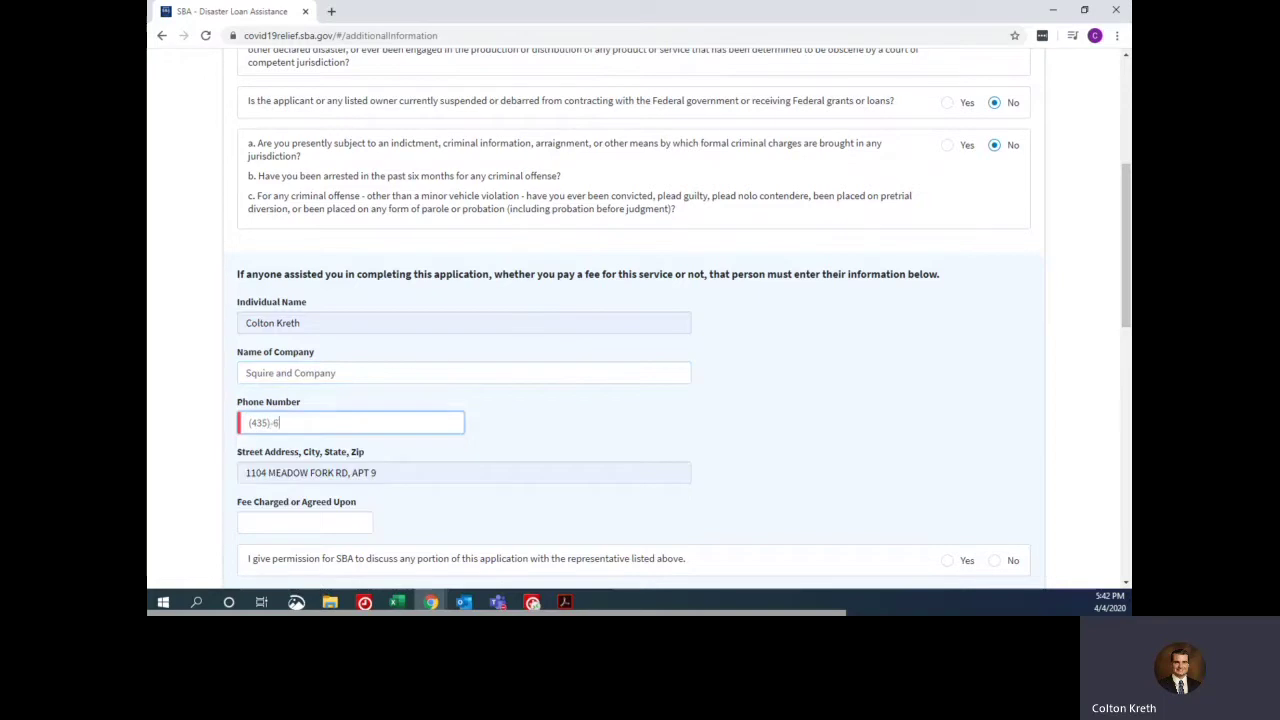
left_click(326, 525)
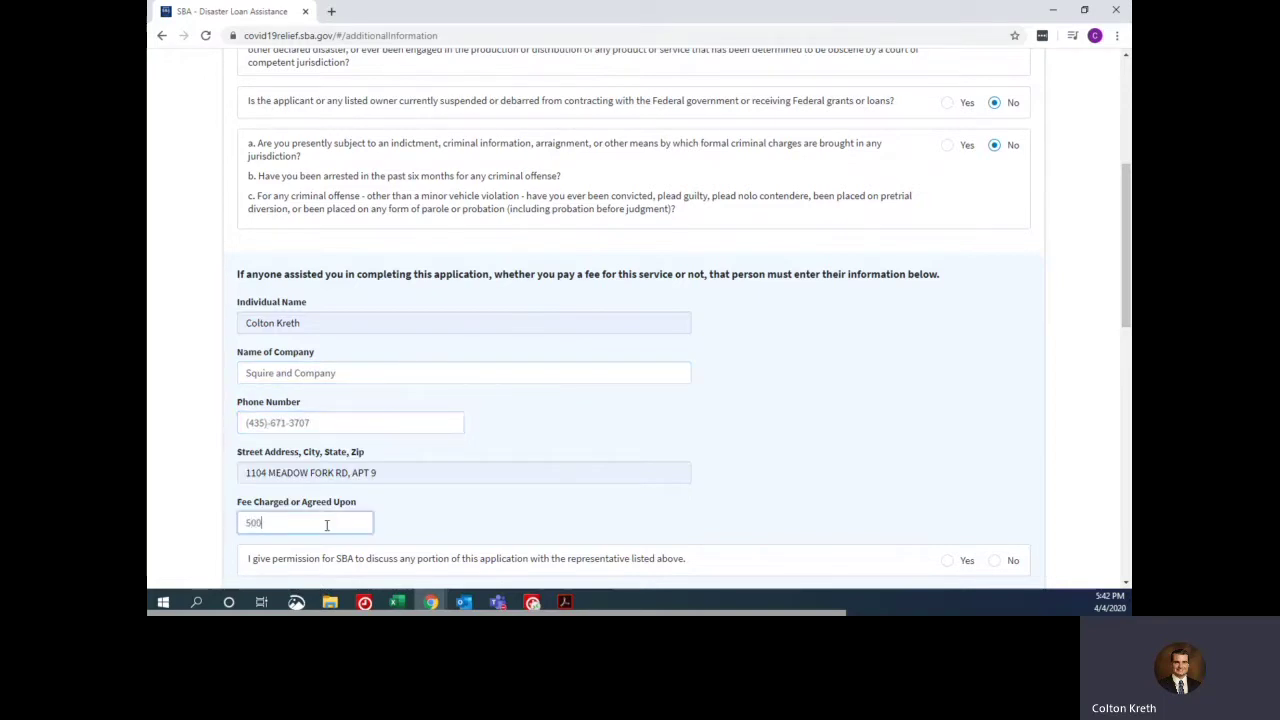
scroll(590, 350, "down", 2)
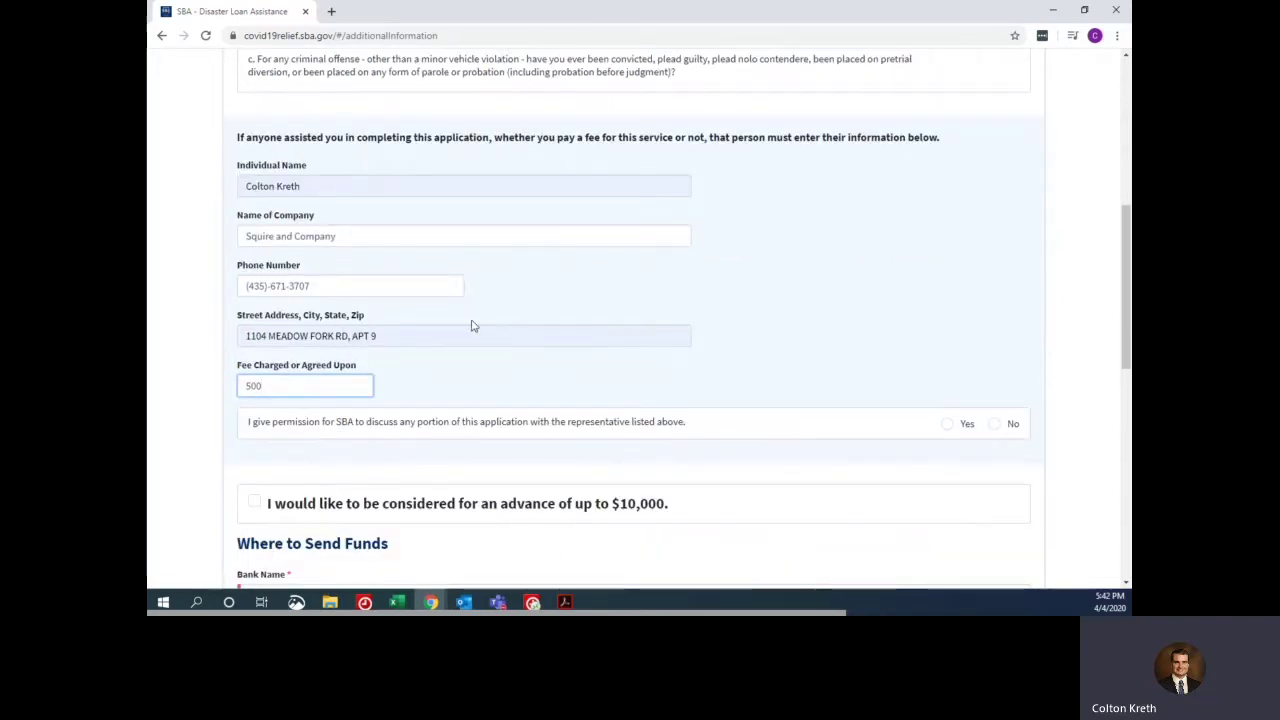
left_click(413, 341)
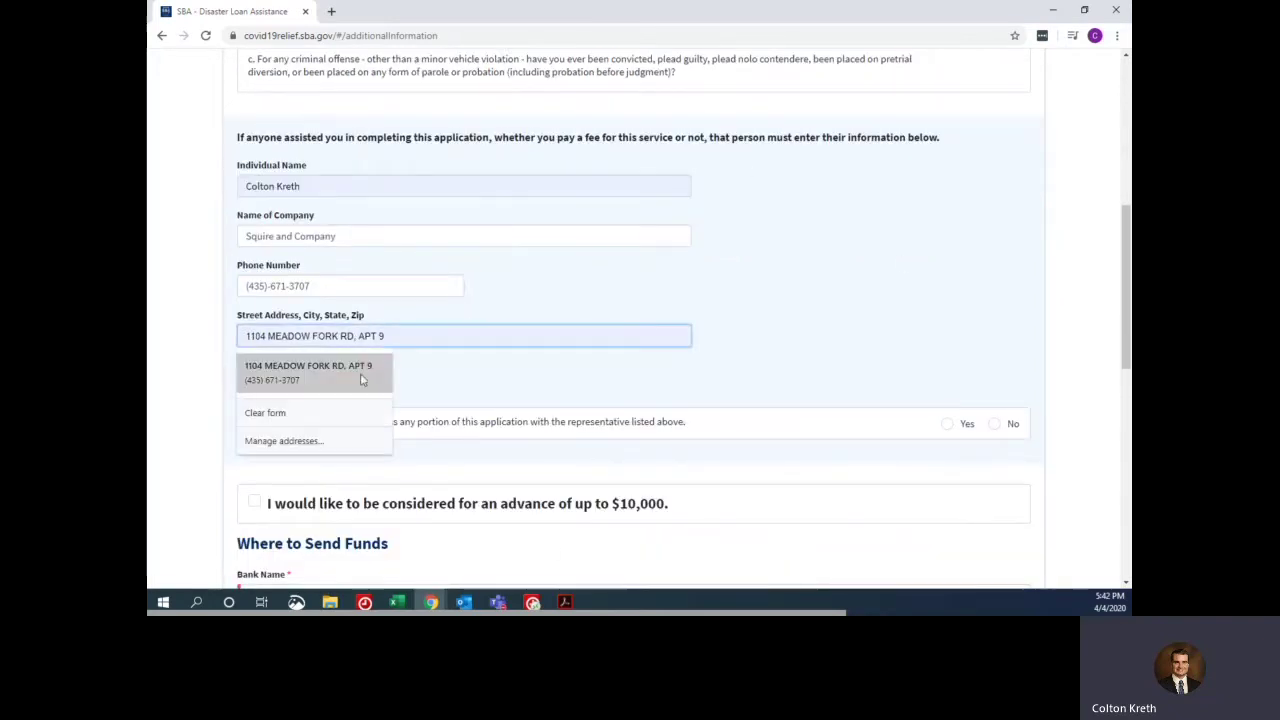
left_click(384, 285)
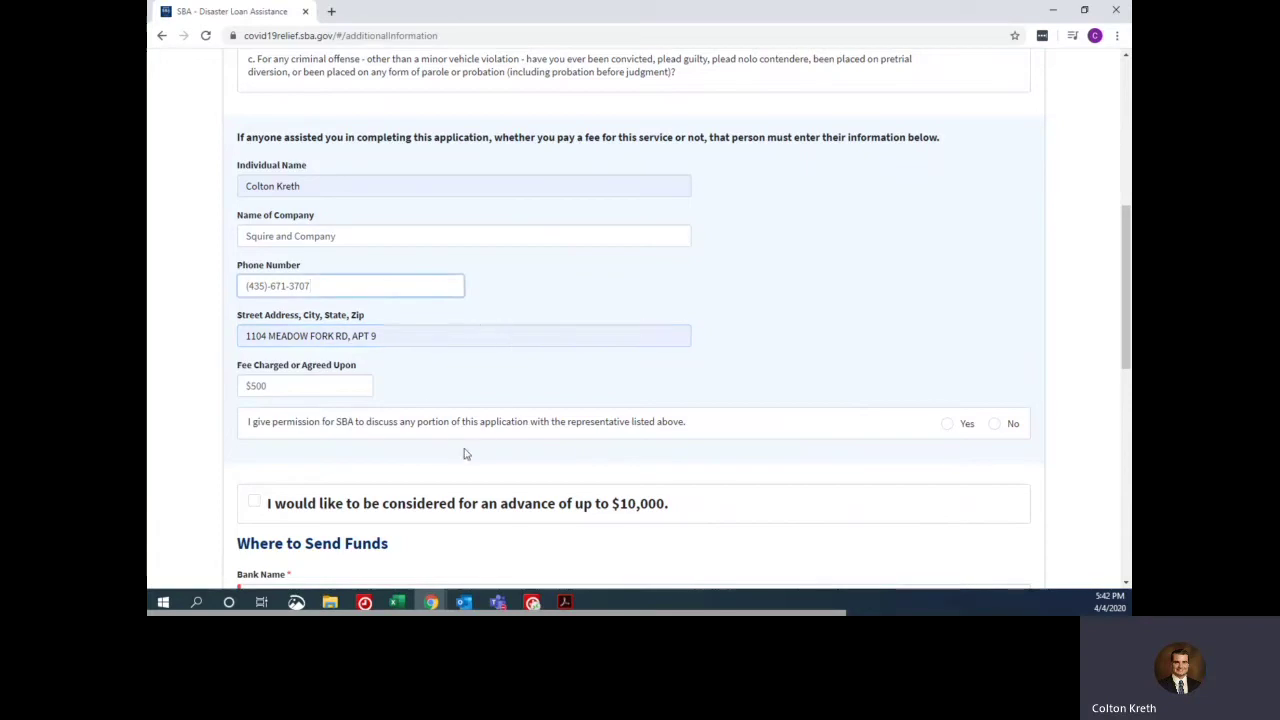
scroll(420, 277, "down", 1)
scroll(404, 246, "down", 1)
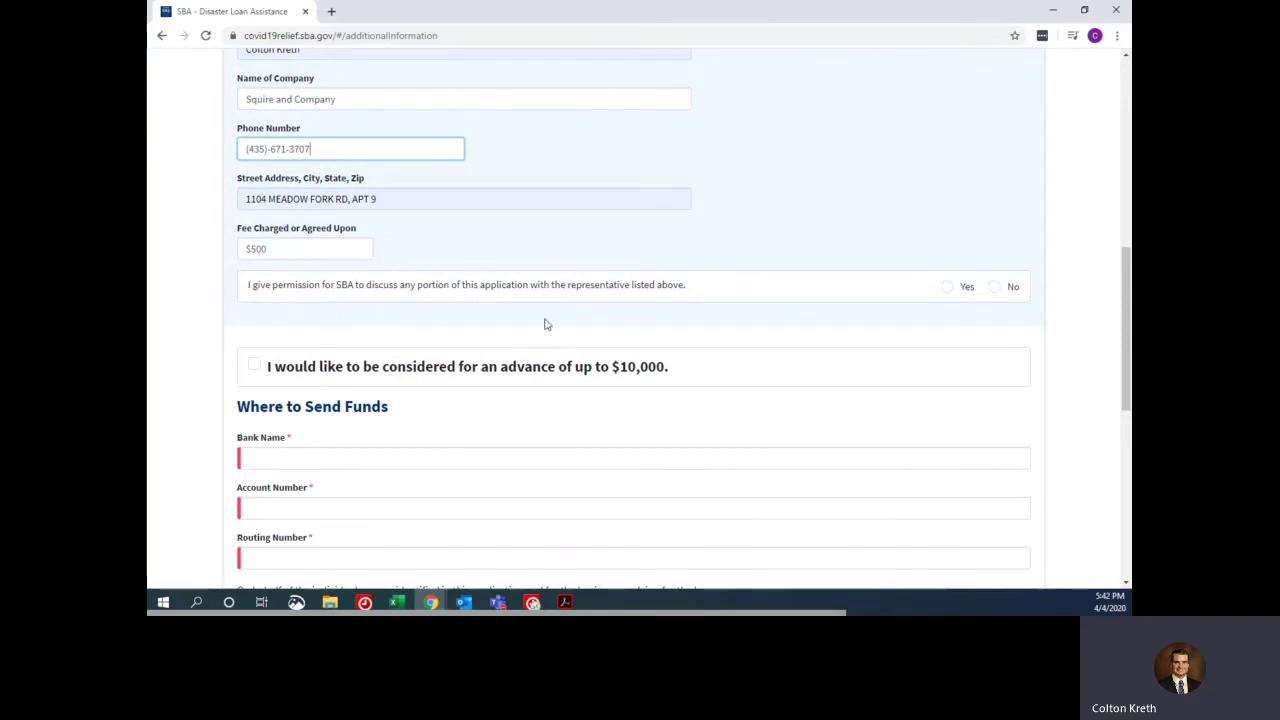
scroll(634, 327, "up", 1)
scroll(634, 327, "up", 2)
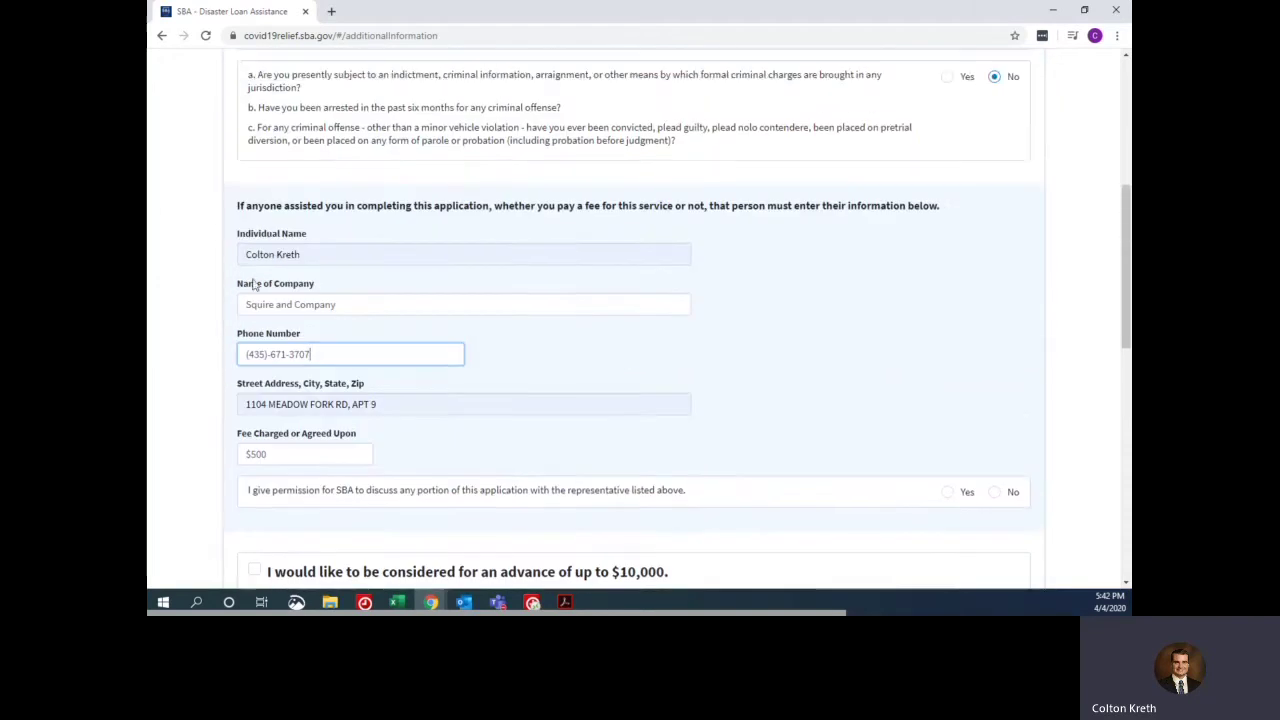
scroll(731, 289, "down", 3)
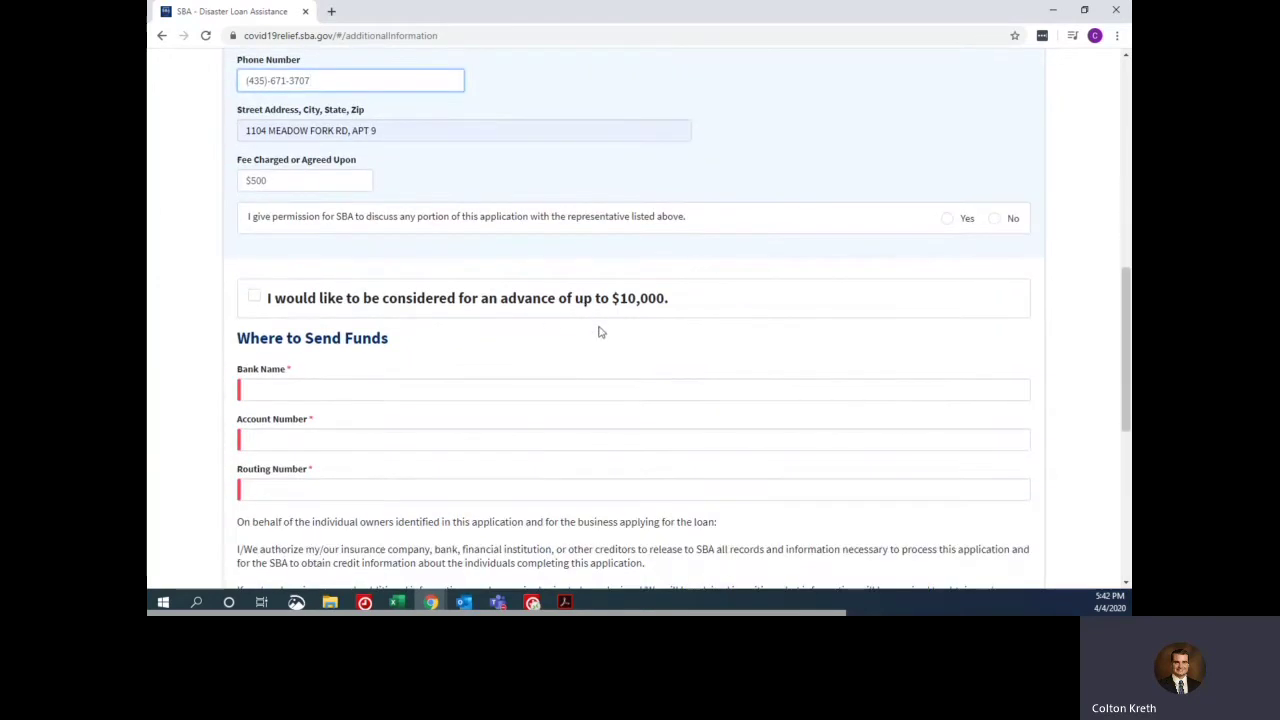
- Deny SBA permission to talk with the preparer, request the $10,000 advance, and enter Wells Fargo account and routing numbers
left_click(998, 219)
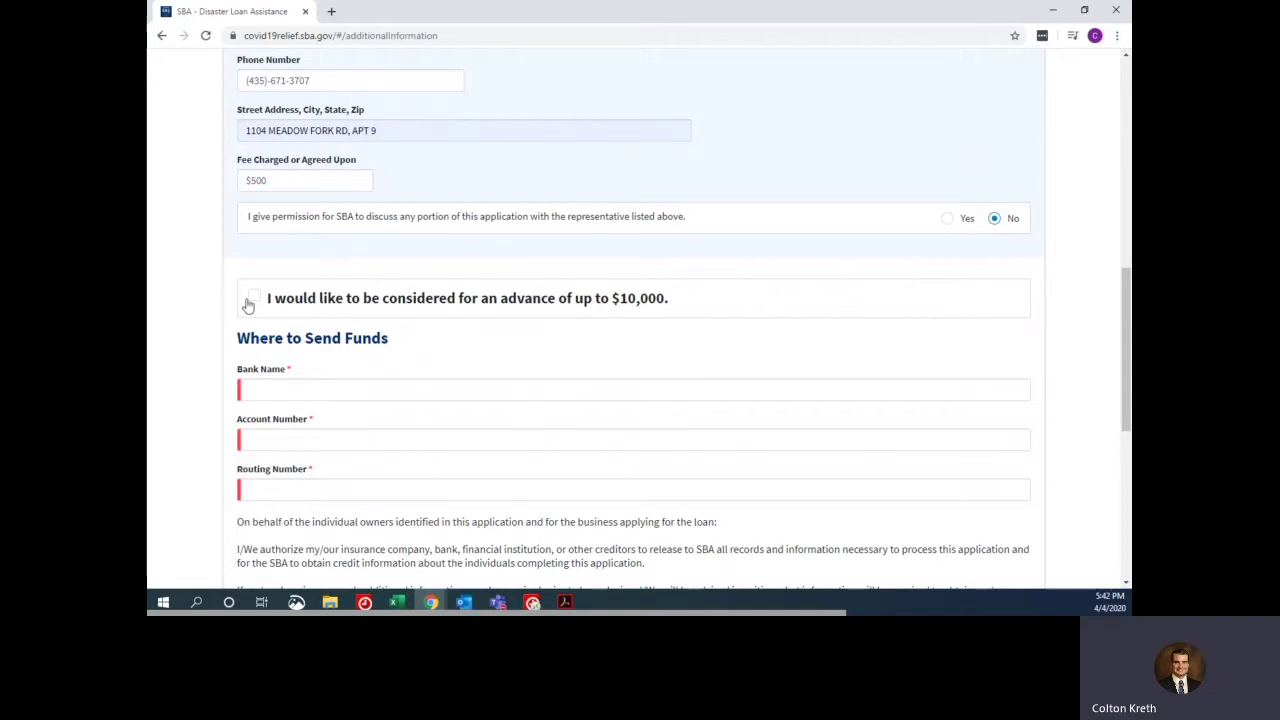
left_click(254, 297)
left_click(304, 388)
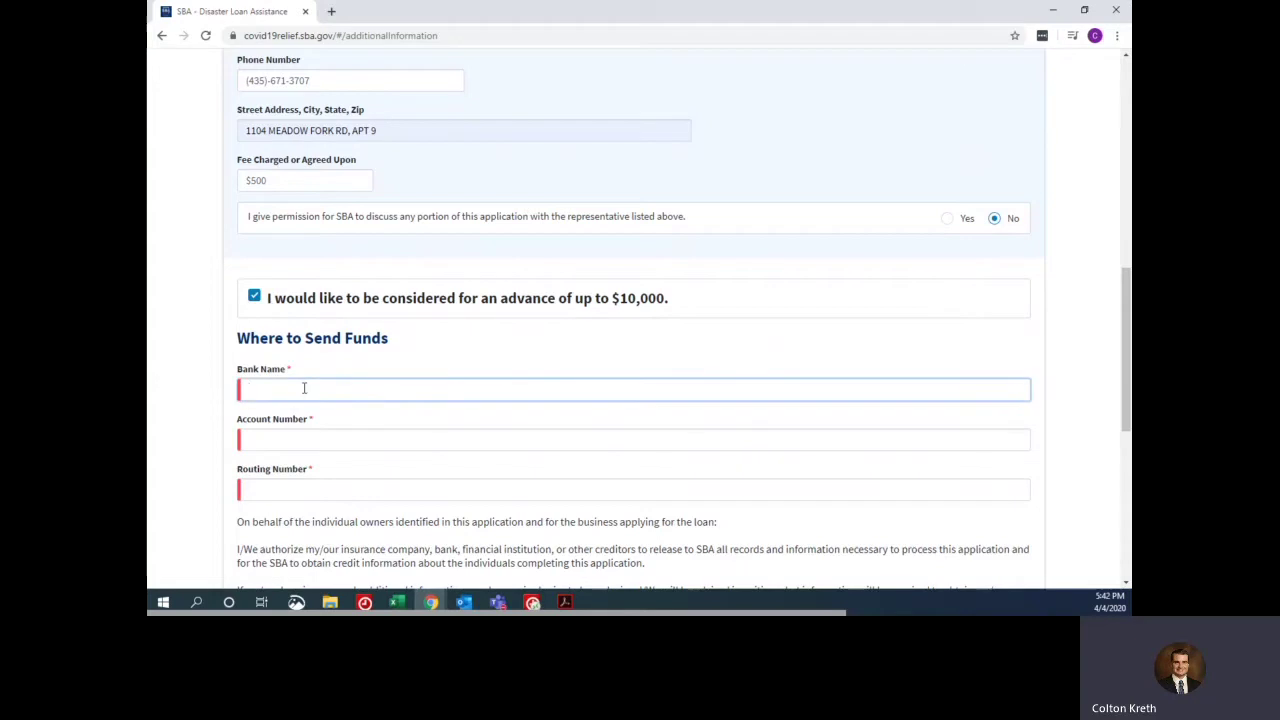
scroll(438, 379, "down", 1)
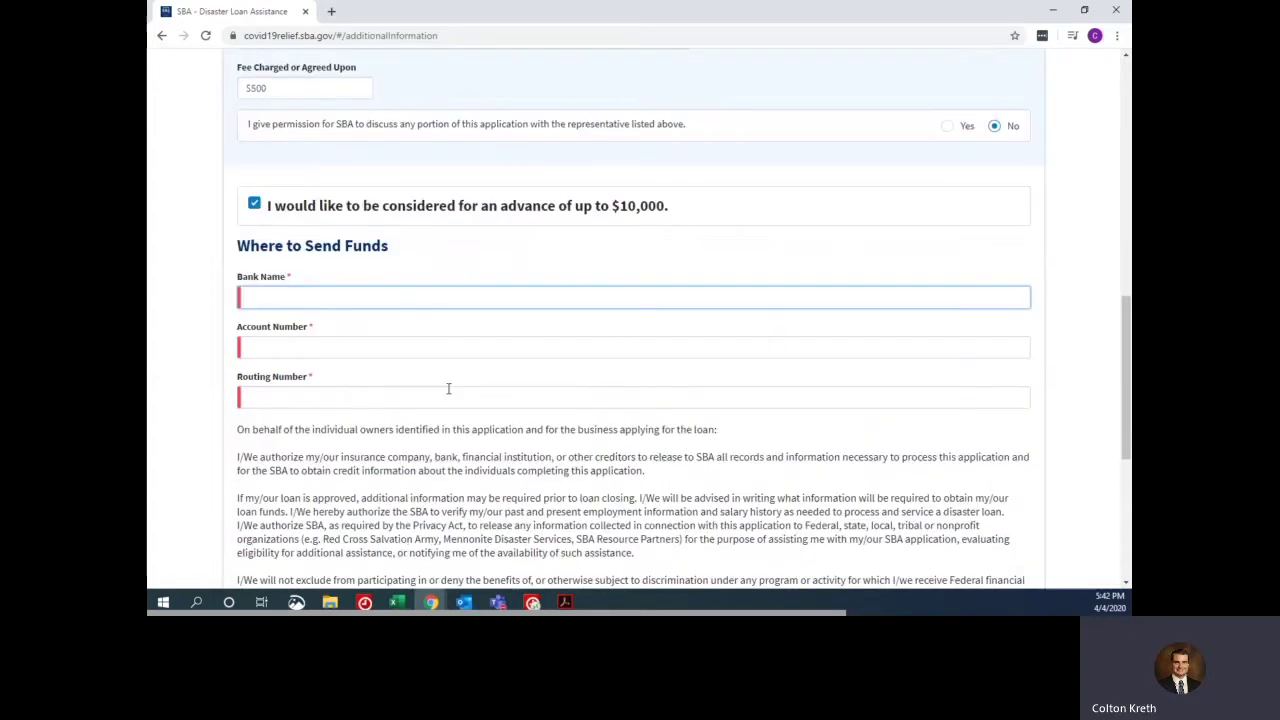
scroll(283, 457, "up", 2)
scroll(282, 456, "down", 1)
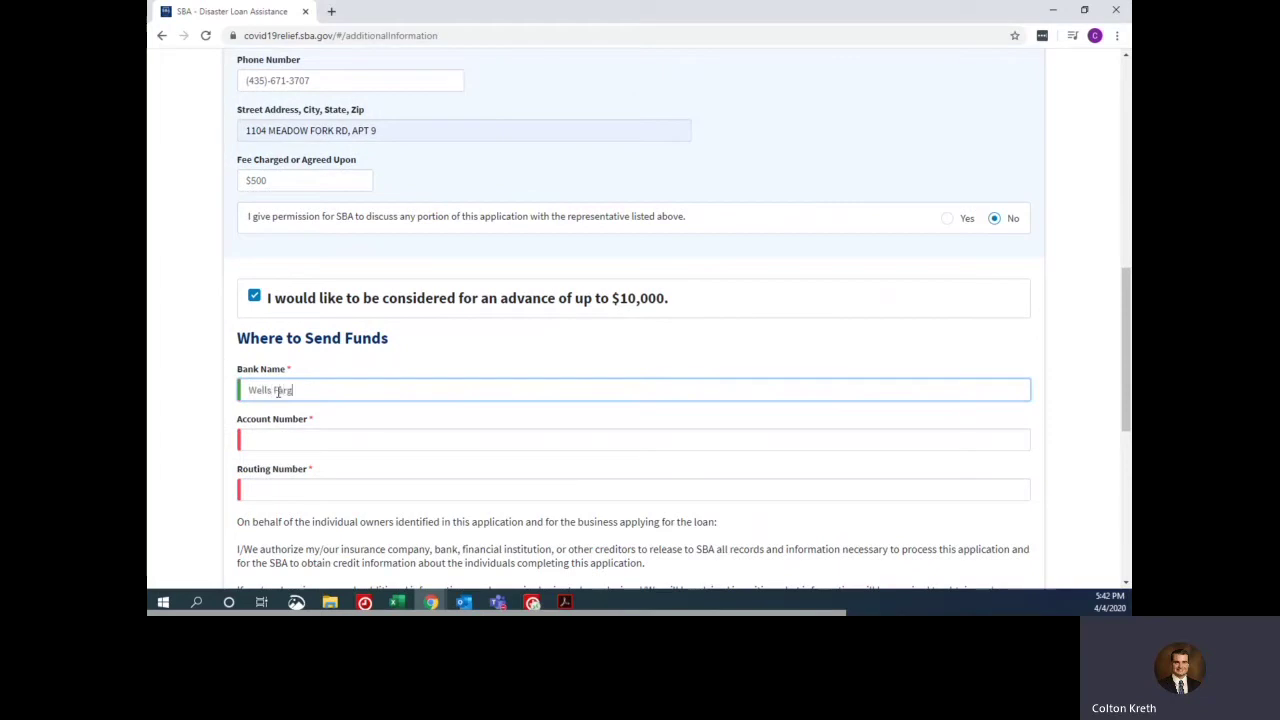
key("Tab")
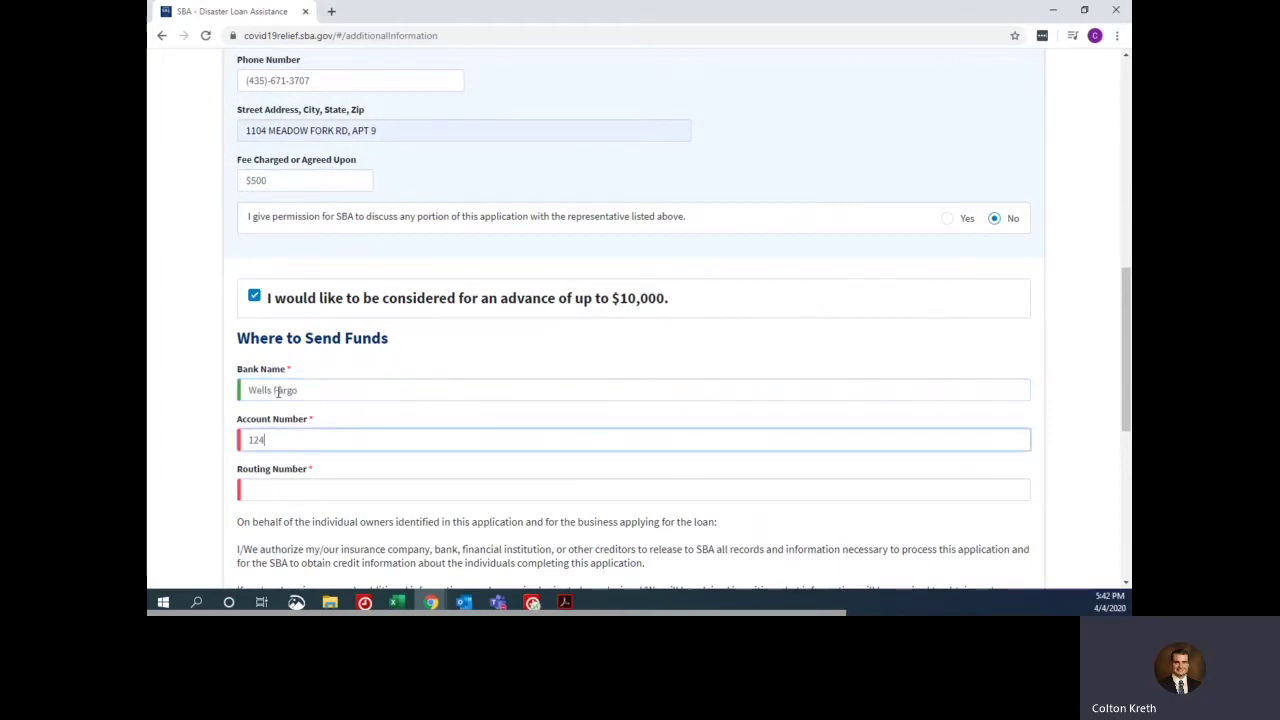
key("Tab")
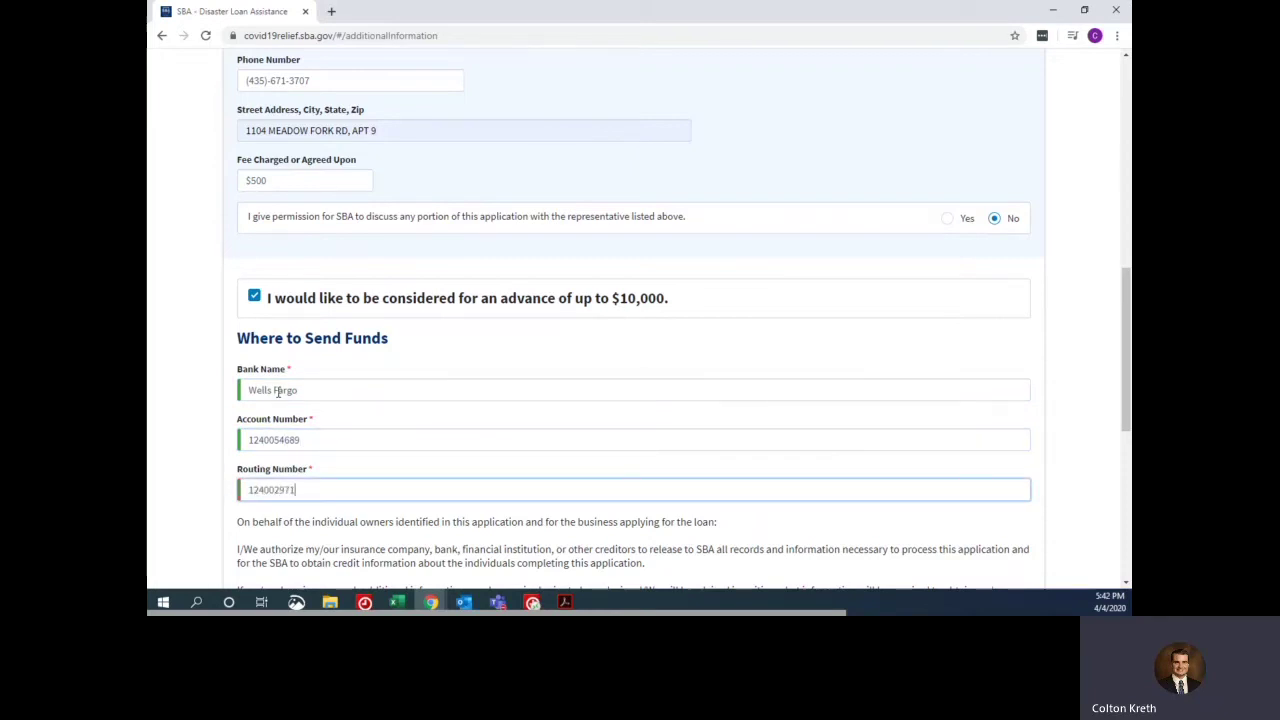
scroll(278, 391, "down", 2)
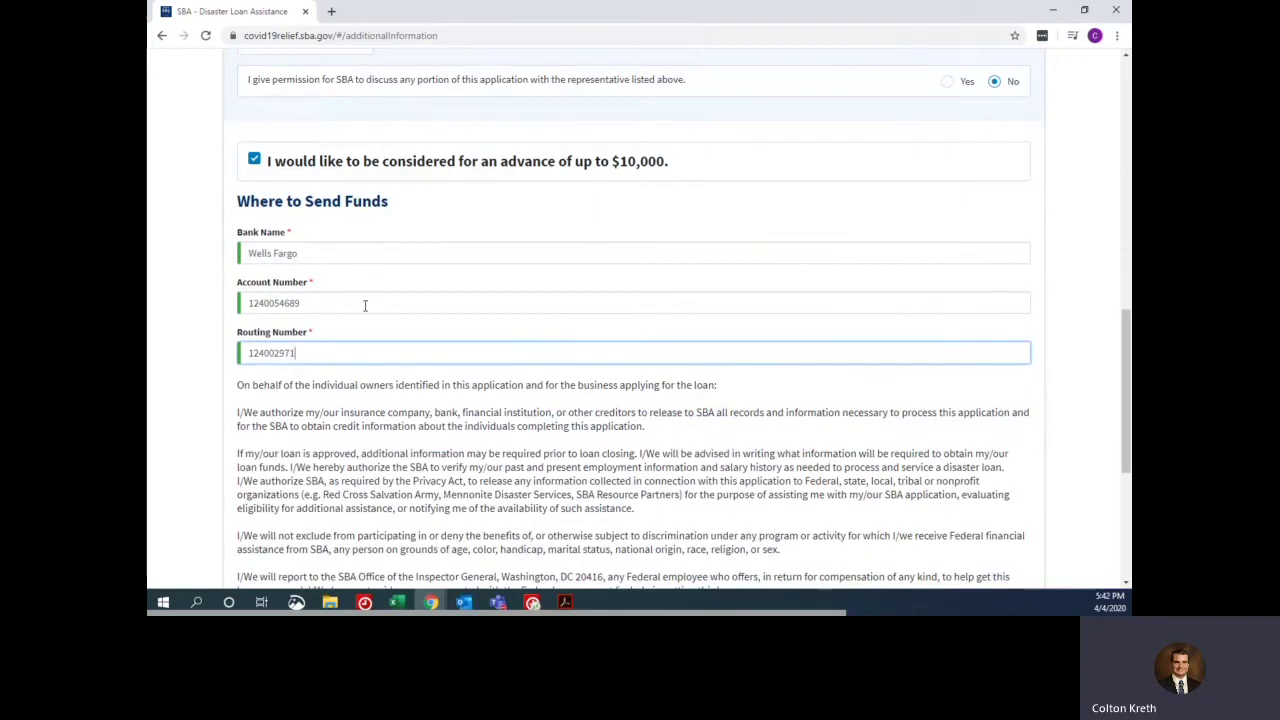
- Tick the 'I hereby certify UNDER PENALTY OF PERJURY' checkbox at the bottom of Additional Information
scroll(363, 305, "down", 1)
scroll(363, 310, "down", 3)
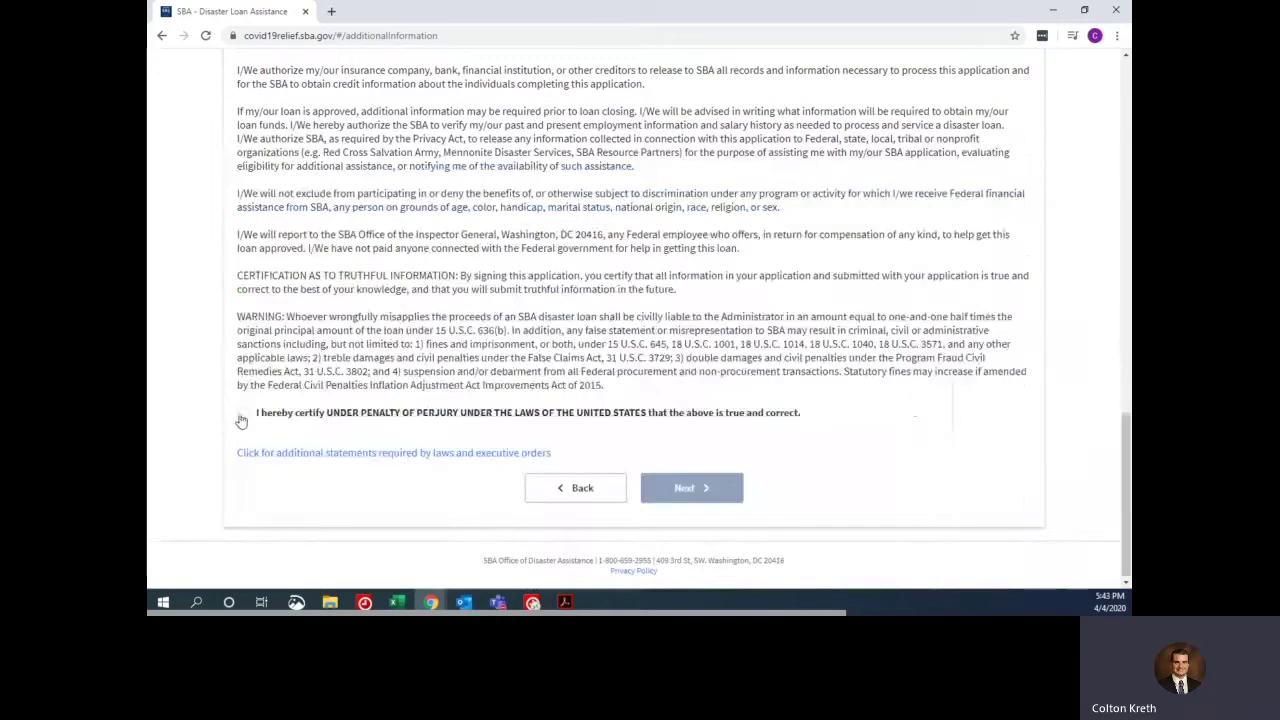
scroll(361, 174, "up", 3)
scroll(361, 174, "down", 2)
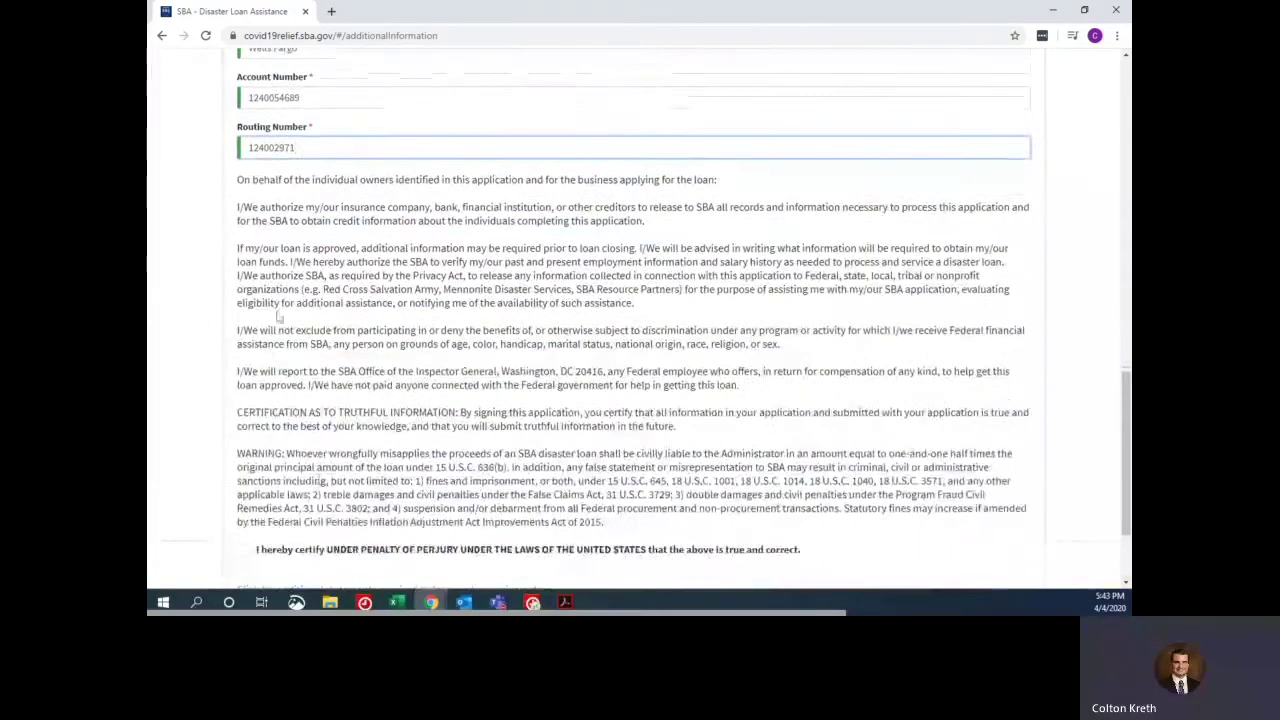
scroll(451, 357, "down", 2)
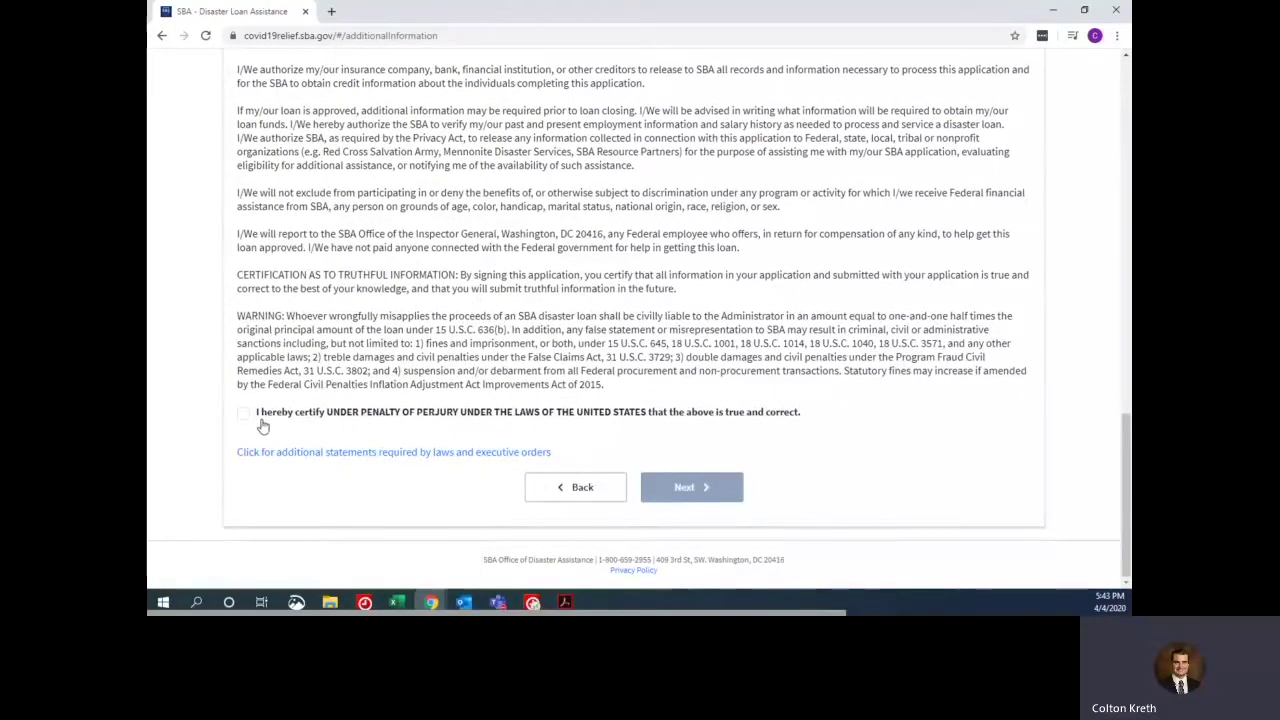
left_click(244, 416)
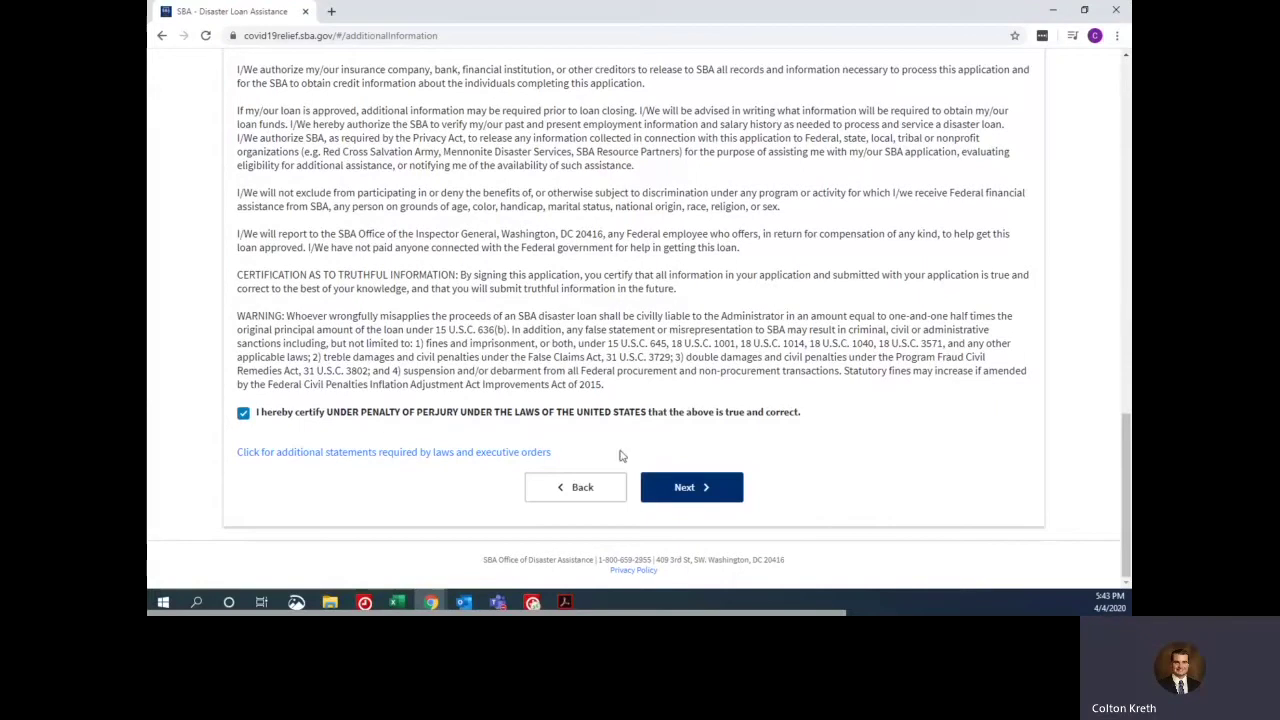
- Advance to the Summary page, review the entered details, and tick the reCAPTCHA 'I'm not a robot' box
left_click(728, 486)
scroll(660, 213, "down", 1)
scroll(660, 213, "down", 2)
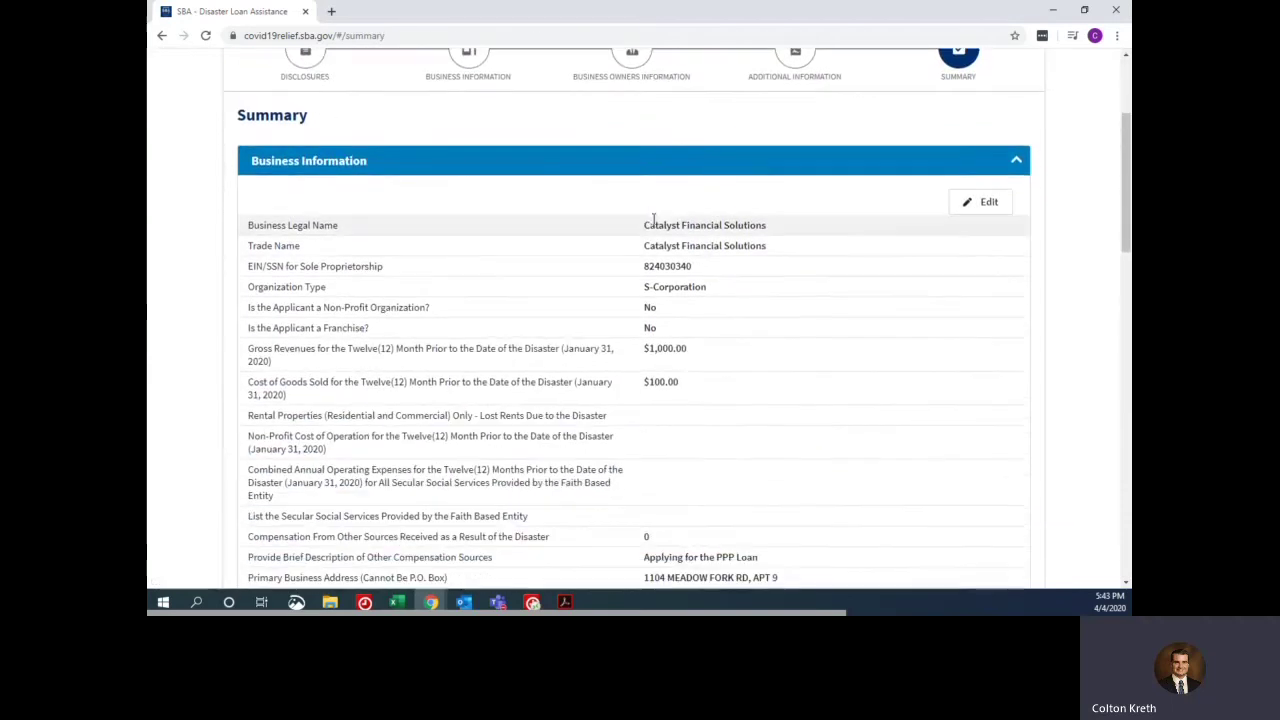
scroll(684, 165, "down", 2)
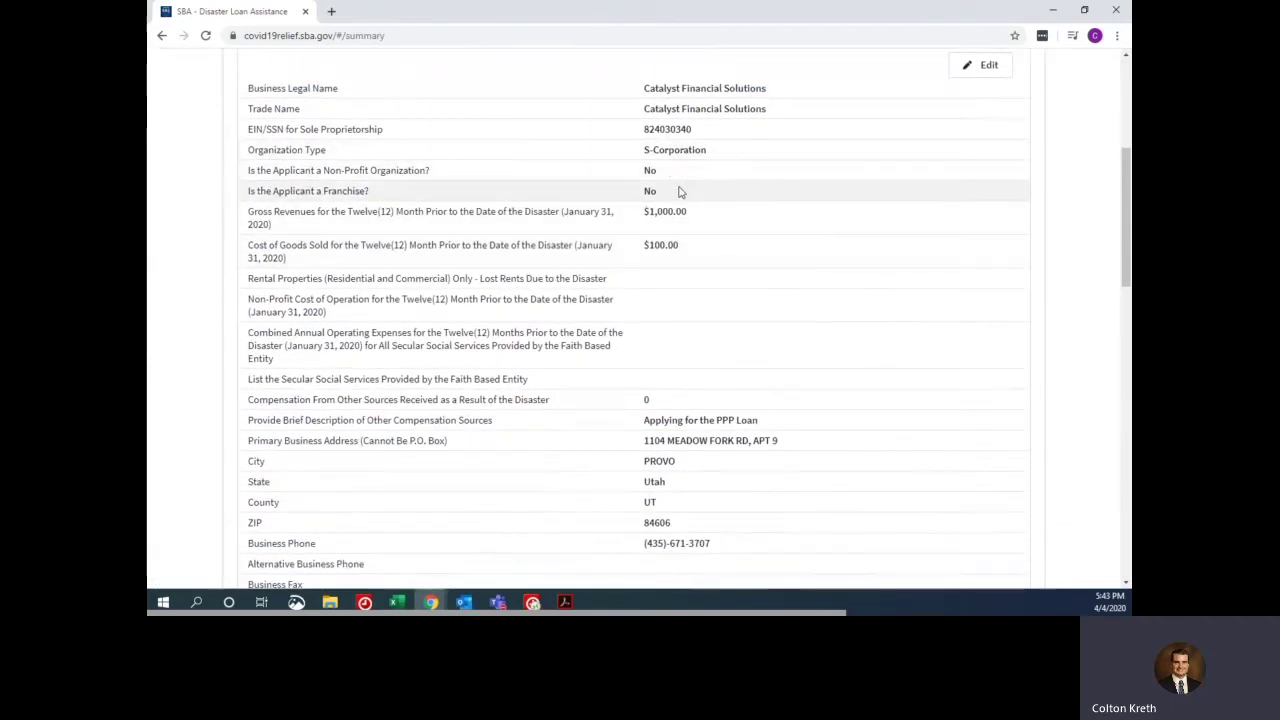
scroll(679, 190, "down", 3)
scroll(677, 207, "down", 4)
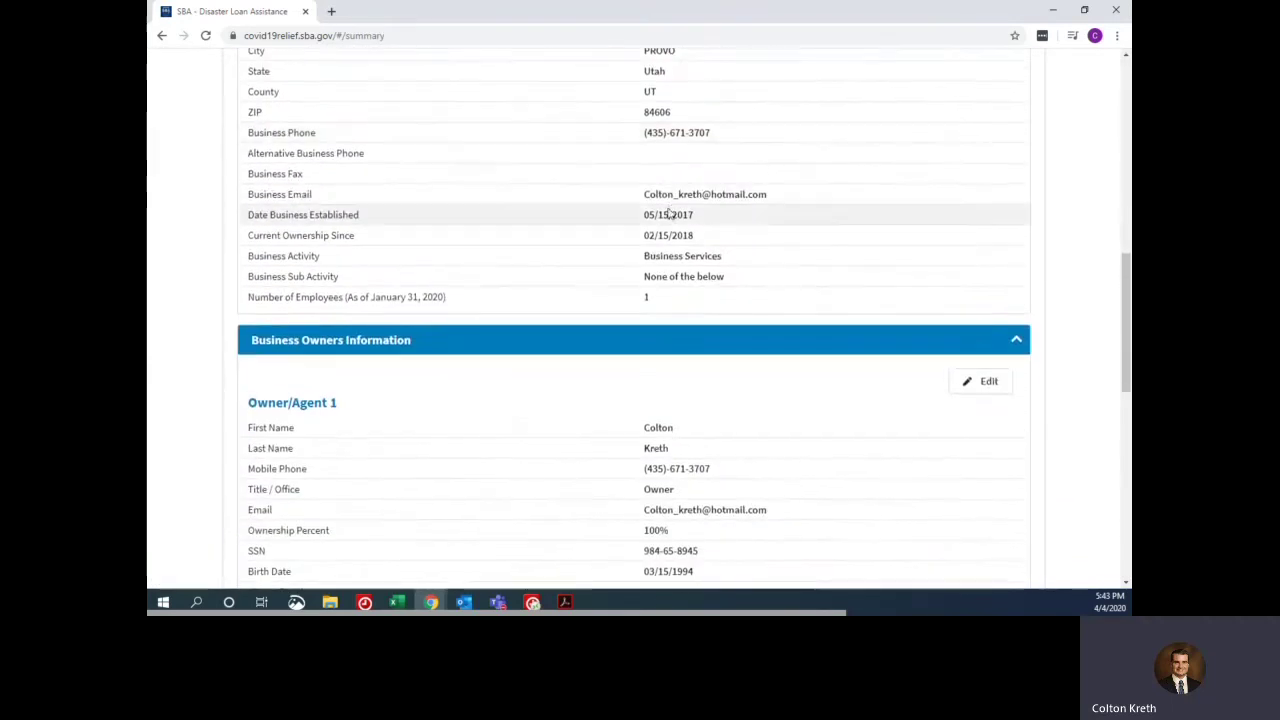
scroll(667, 257, "down", 8)
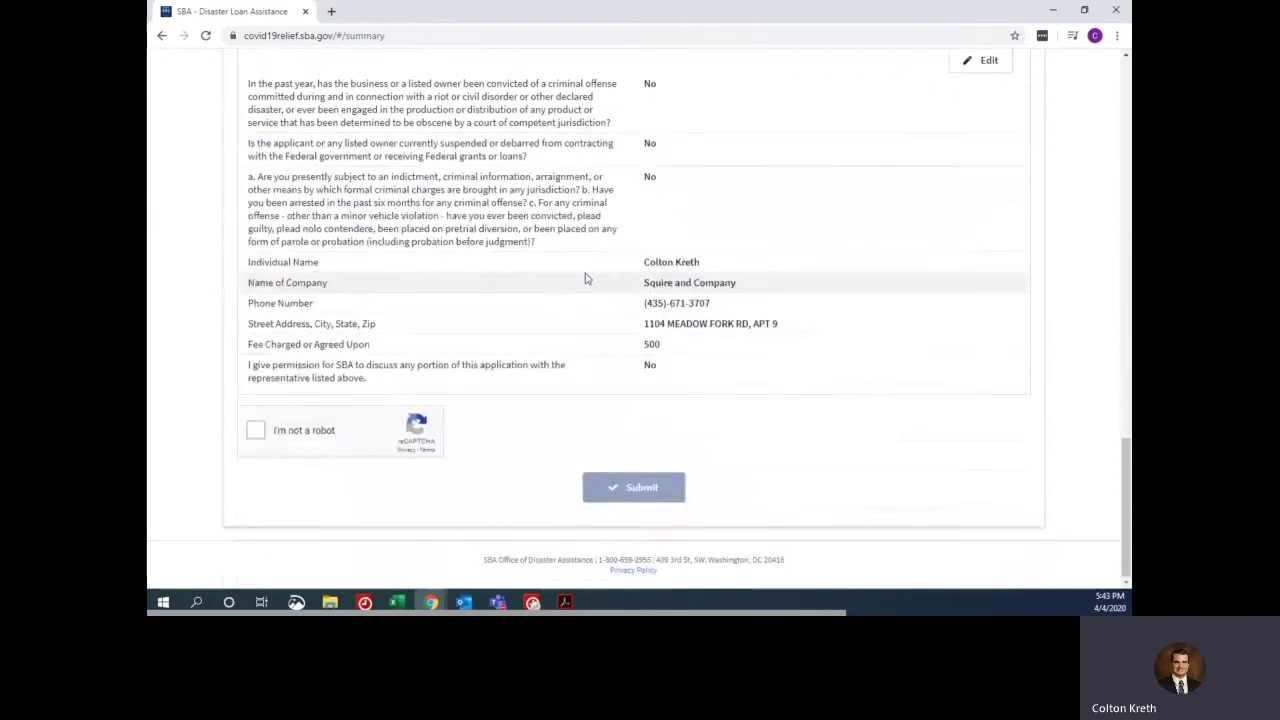
left_click(256, 435)
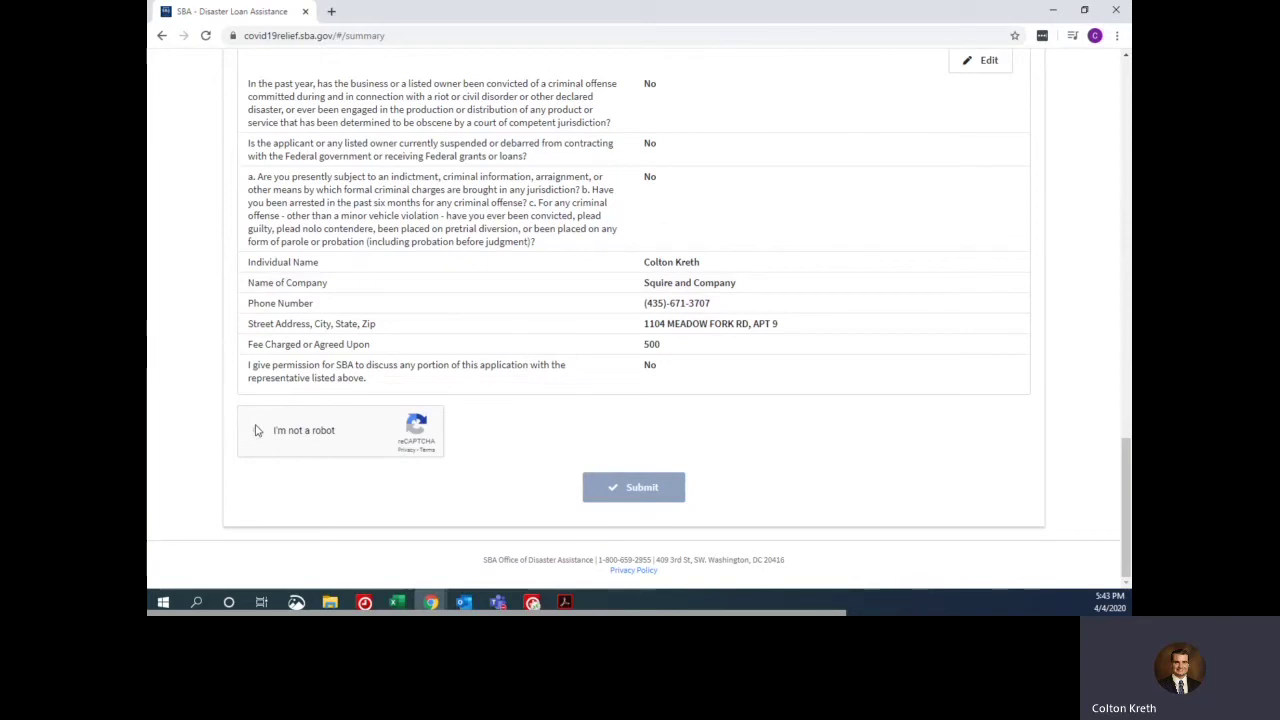